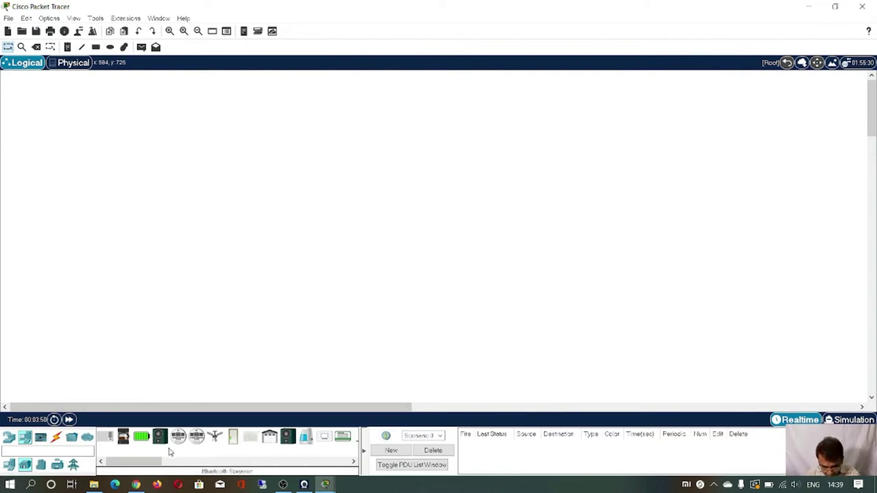
Draw a large unfilled rectangle with a black outline across most of the workspace as the floor plan's outer boundary.
mouse_move(148, 465)
mouse_down()
mouse_move(341, 470)
mouse_move(137, 460)
mouse_up()
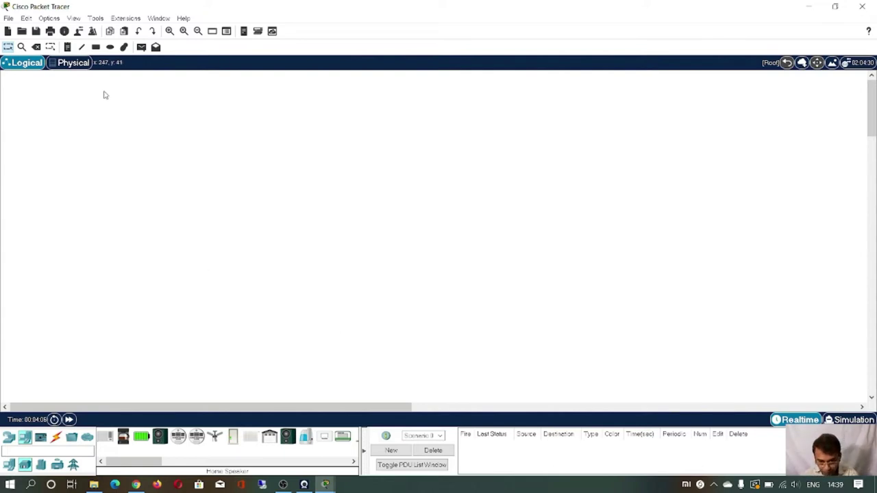
click(81, 48)
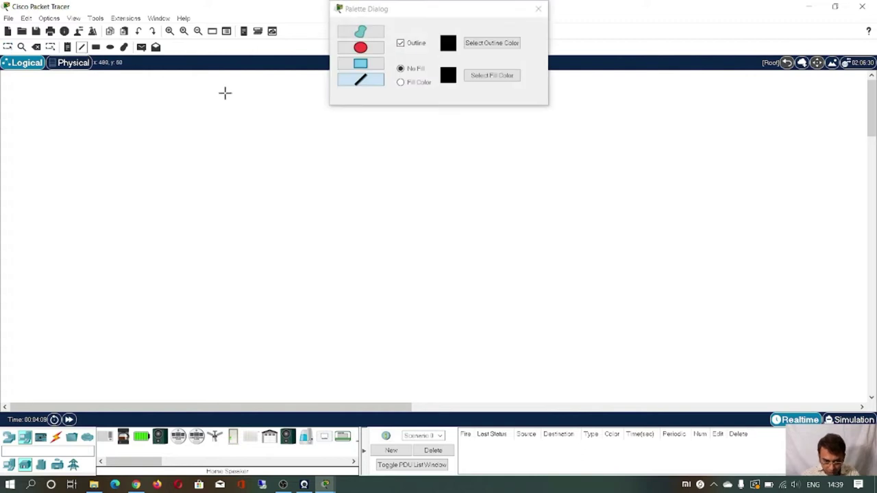
click(362, 64)
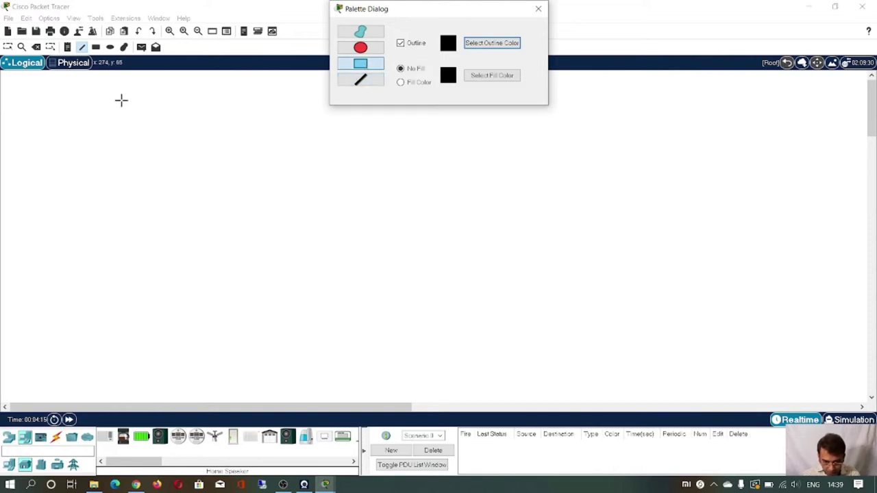
drag(121, 96, 810, 398)
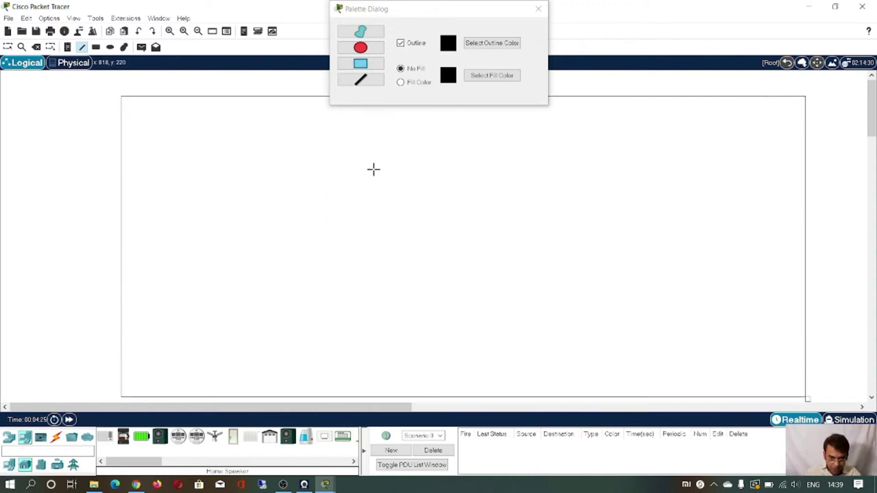
Draw two unfilled room rectangles inside the boundary, a wider one in its lower-left corner and a narrower one in its lower-right corner.
click(361, 64)
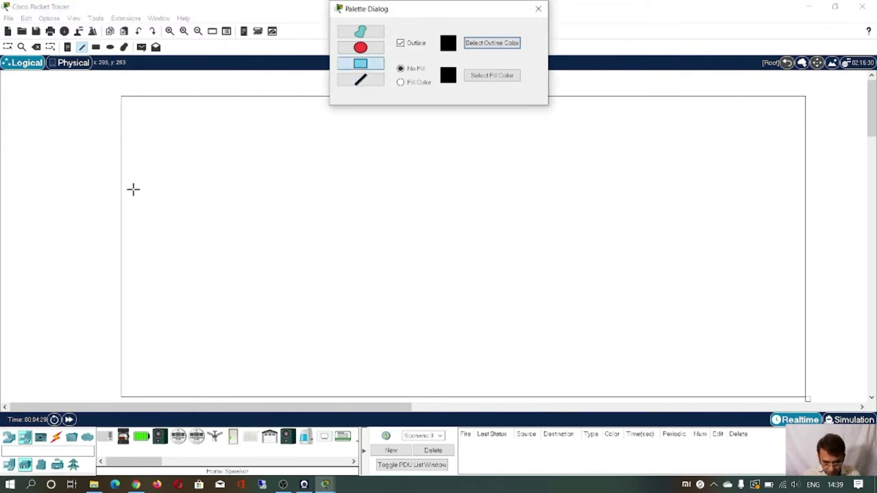
mouse_move(122, 186)
mouse_down()
mouse_move(210, 182)
mouse_move(352, 203)
mouse_move(391, 299)
mouse_move(449, 396)
mouse_up()
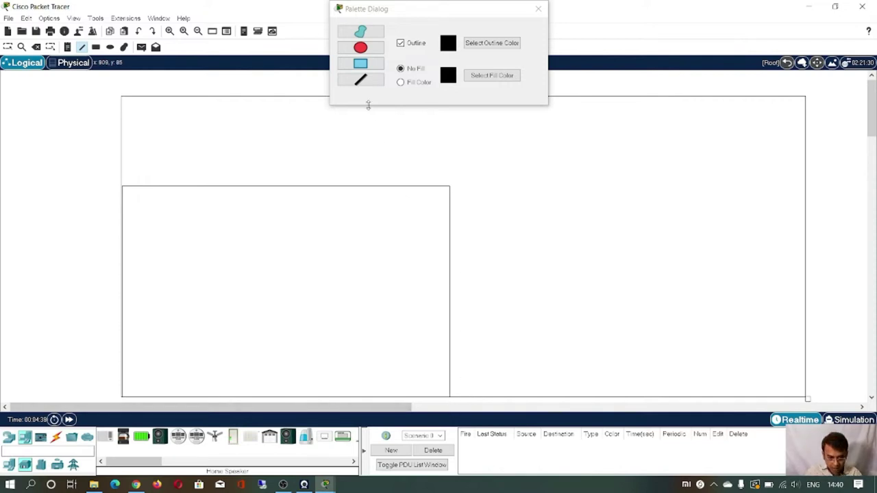
click(363, 67)
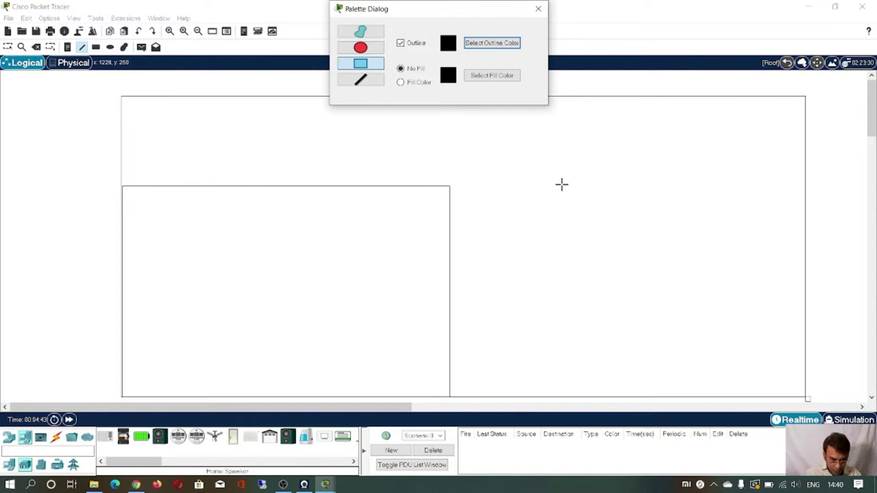
drag(561, 184, 805, 396)
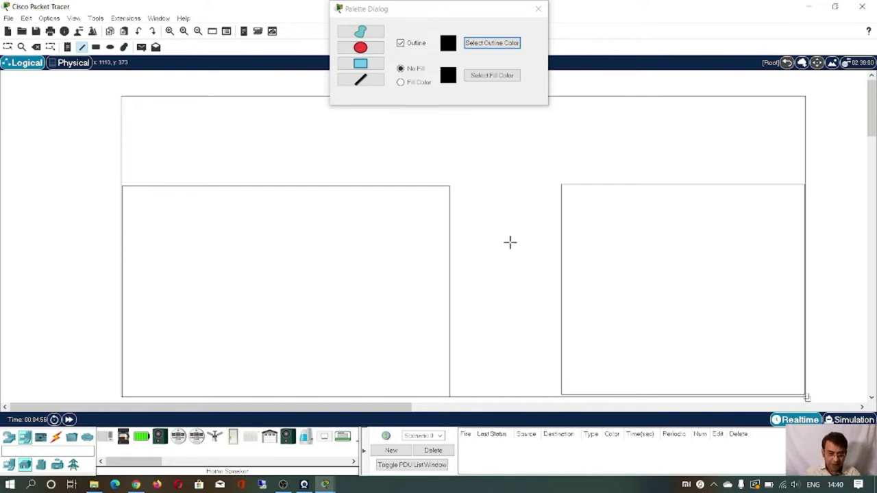
Draw a thin upright rectangle and a short horizontal line between the two rooms, and leave the drawing mode.
click(360, 63)
mouse_move(504, 321)
mouse_down()
mouse_move(472, 319)
mouse_move(474, 338)
mouse_up()
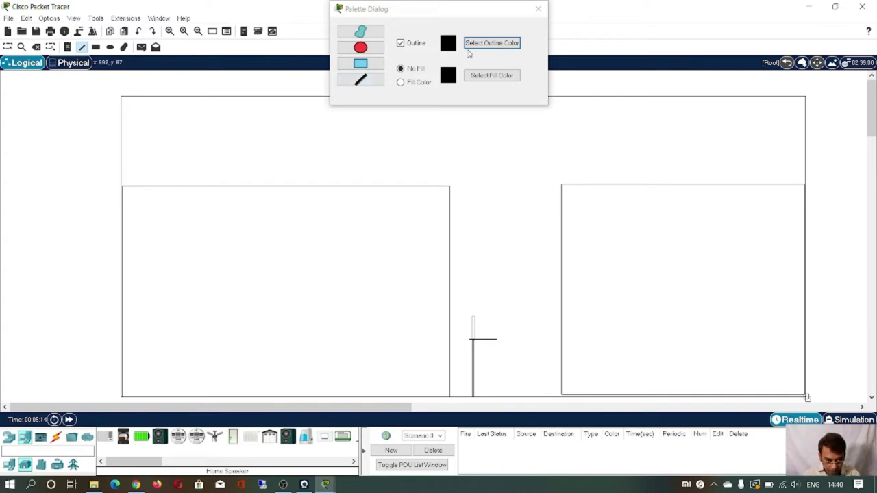
click(538, 9)
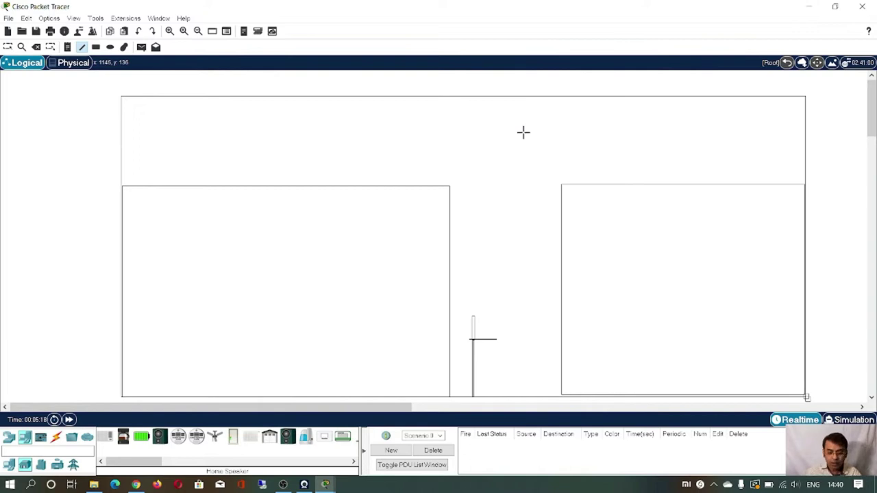
key(Escape)
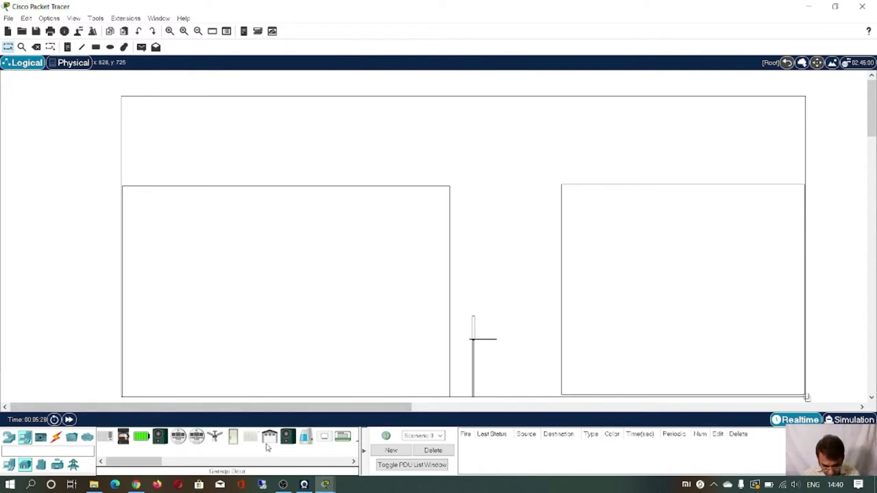
Place a Door in the upper-left corner of the floor plan's outer boundary.
drag(233, 442, 135, 113)
click(135, 113)
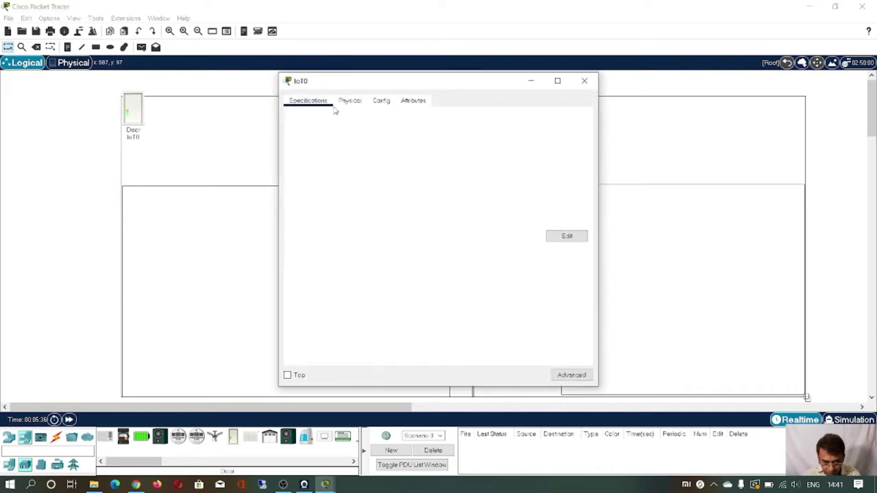
click(584, 82)
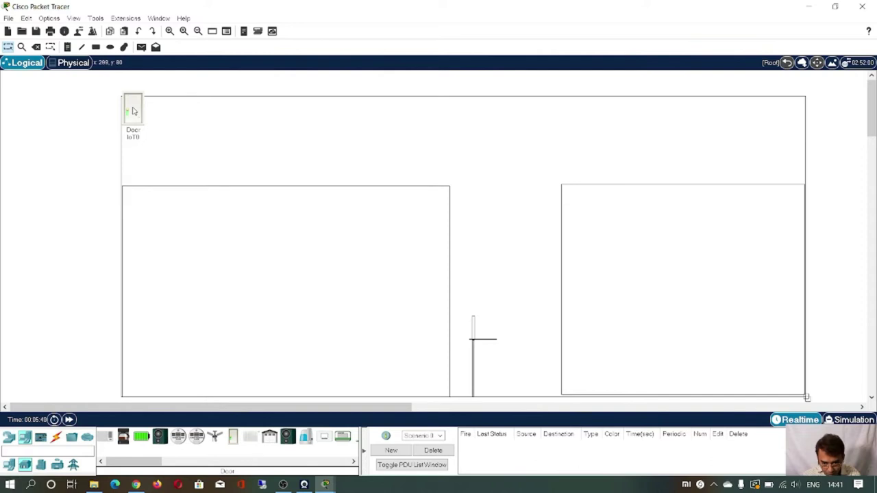
drag(133, 111, 131, 115)
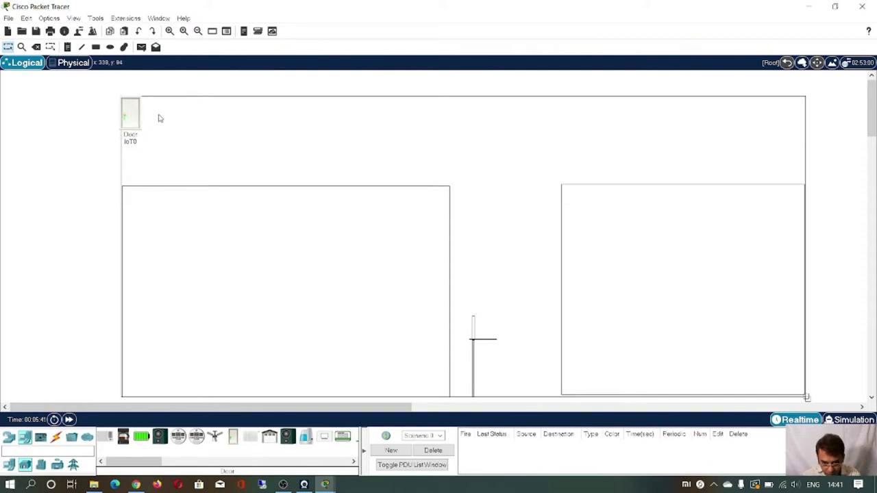
click(198, 125)
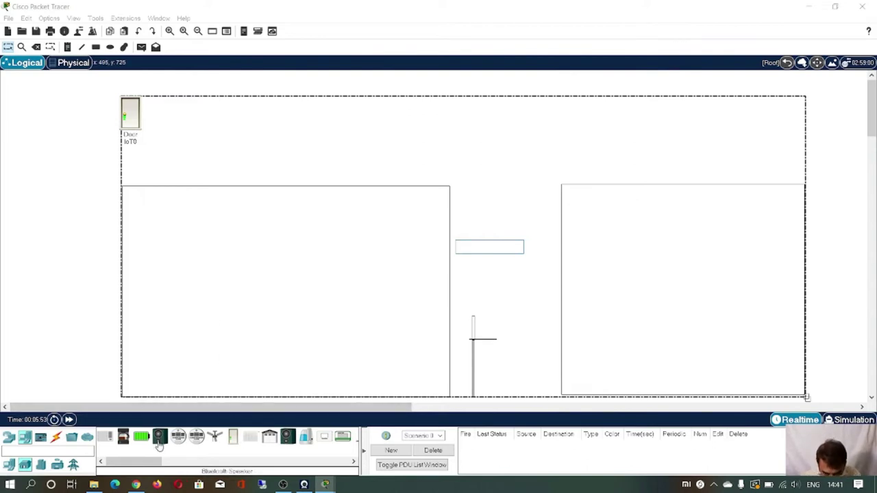
Place a Motion Detector just outside the outer boundary, beside the entrance door.
click(142, 460)
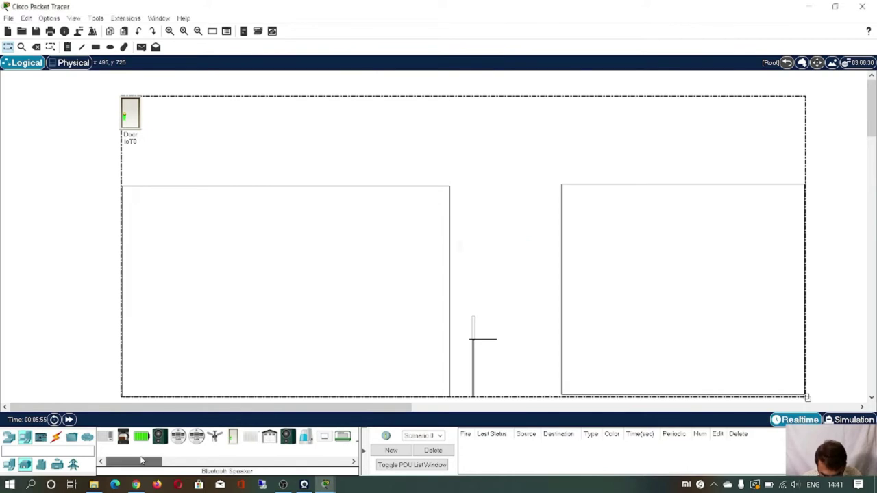
drag(142, 461, 177, 463)
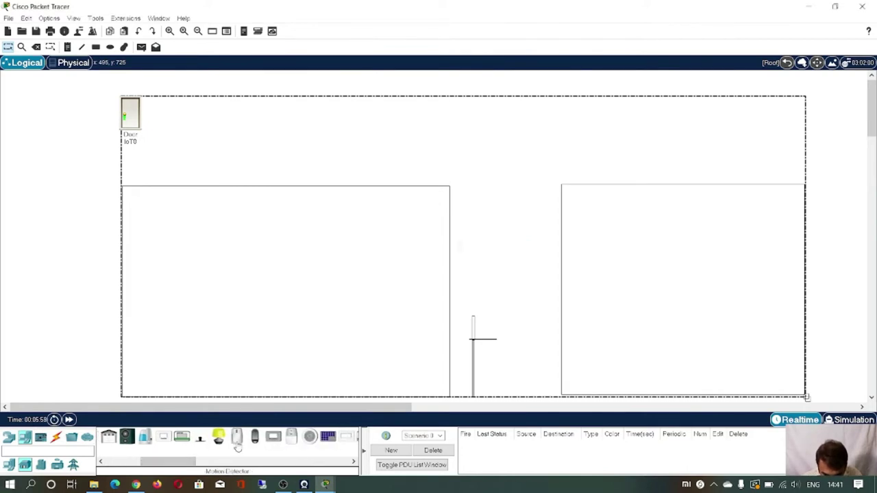
drag(237, 438, 105, 111)
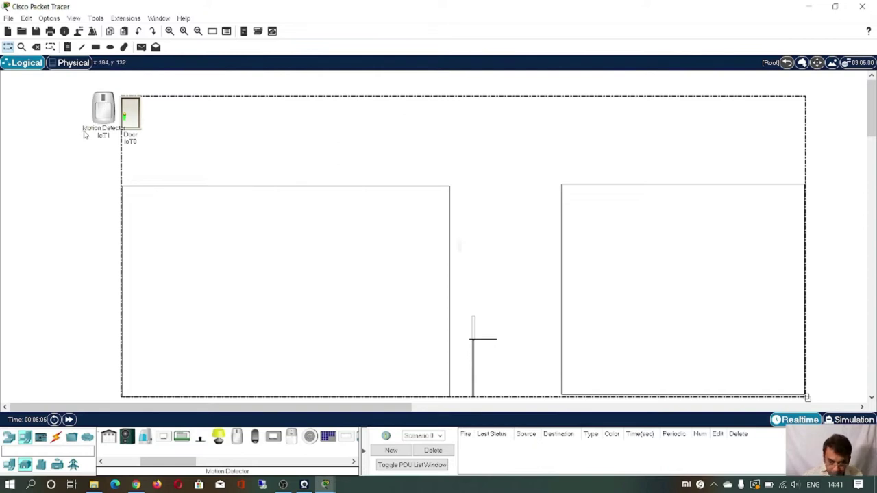
mouse_move(88, 139)
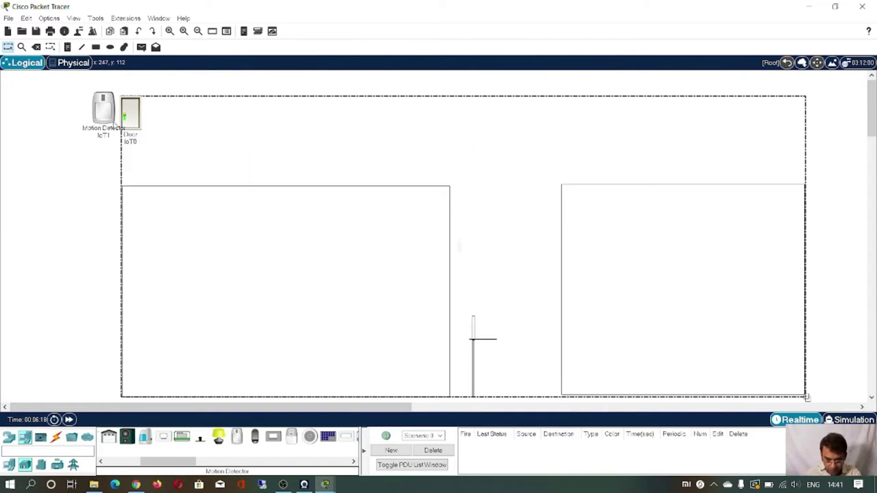
mouse_move(117, 126)
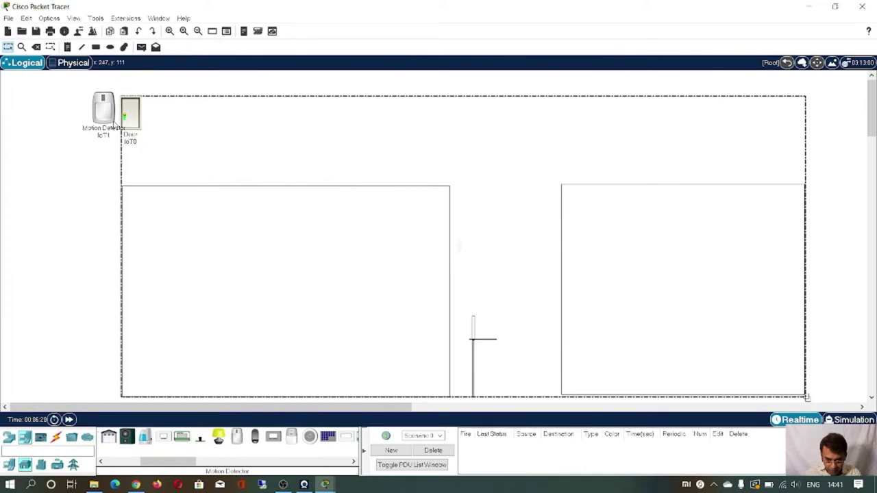
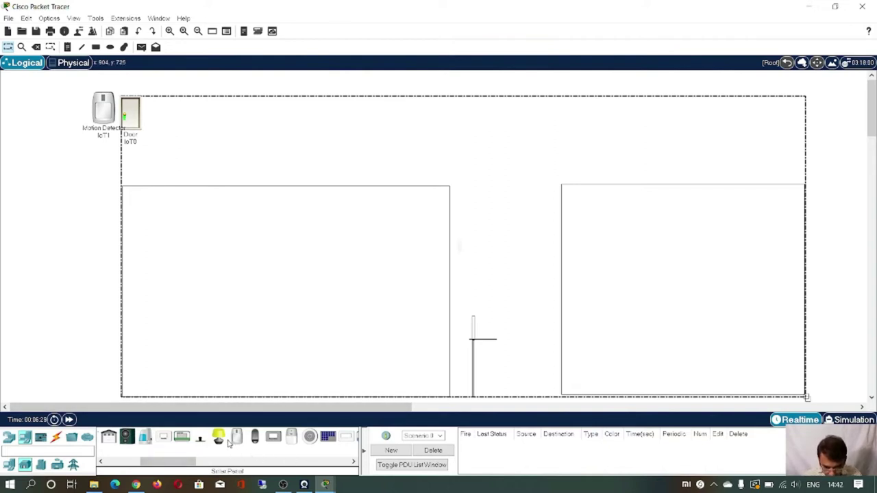
Place a Light near the left room's lower-left corner and a Window in its upper-left corner.
drag(218, 437, 158, 331)
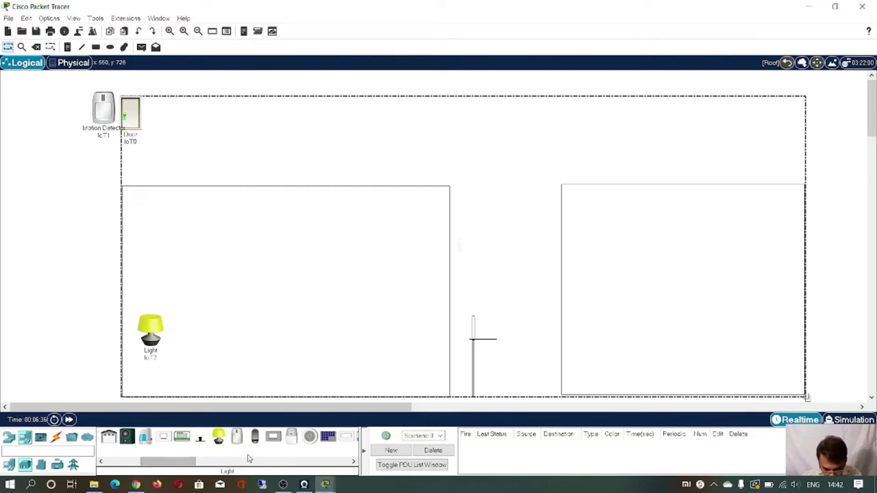
drag(188, 464, 225, 471)
drag(299, 441, 153, 221)
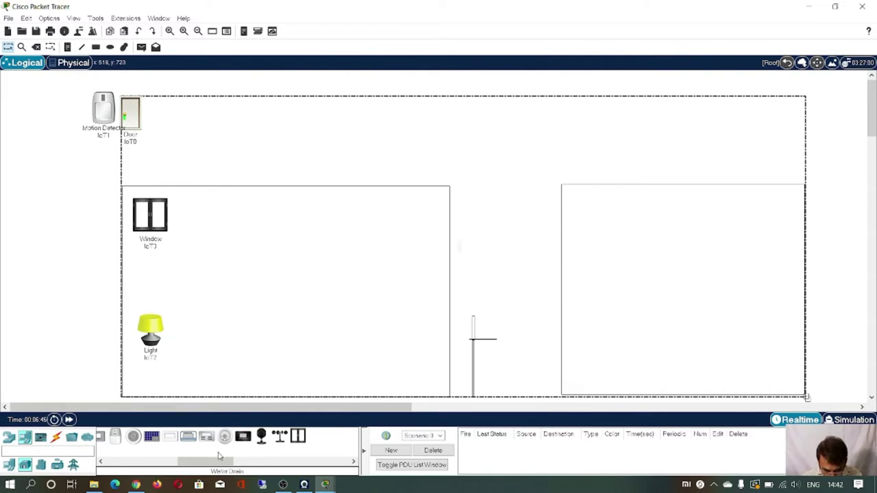
Place a Door in the left room's lower-right corner and a Ceiling Fan in its upper middle.
drag(219, 455, 434, 368)
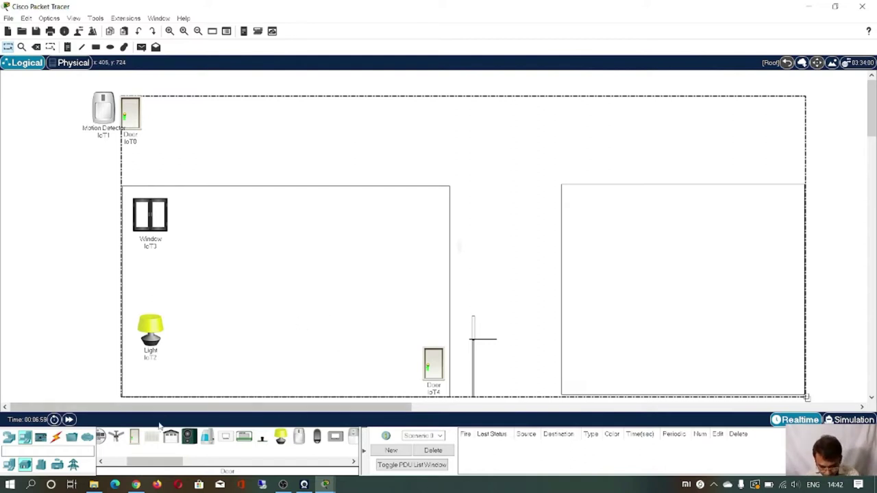
drag(163, 465, 139, 465)
drag(209, 438, 274, 231)
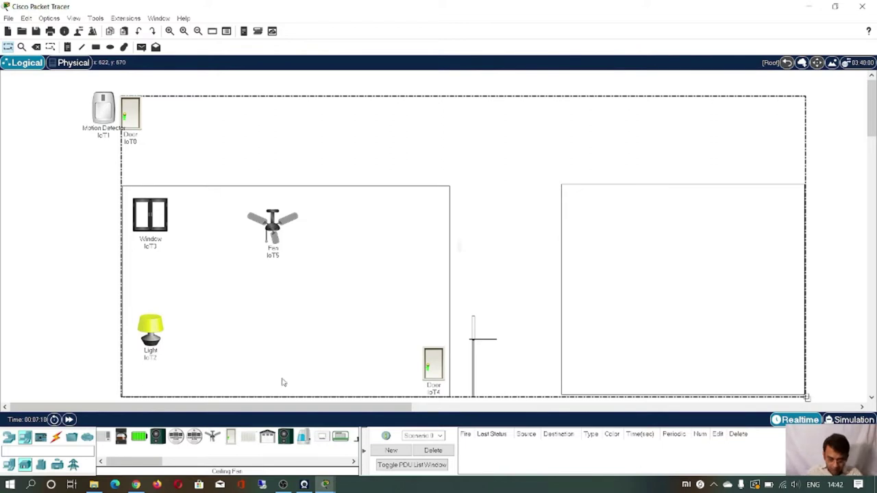
Place an AC in the right room's upper-left area and a Door in its lower-left corner.
drag(169, 459, 614, 238)
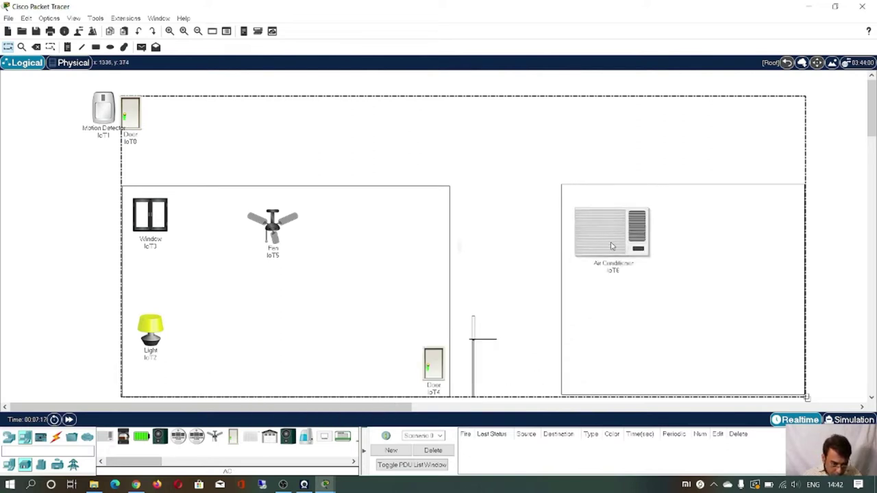
scroll(242, 452, right, 3)
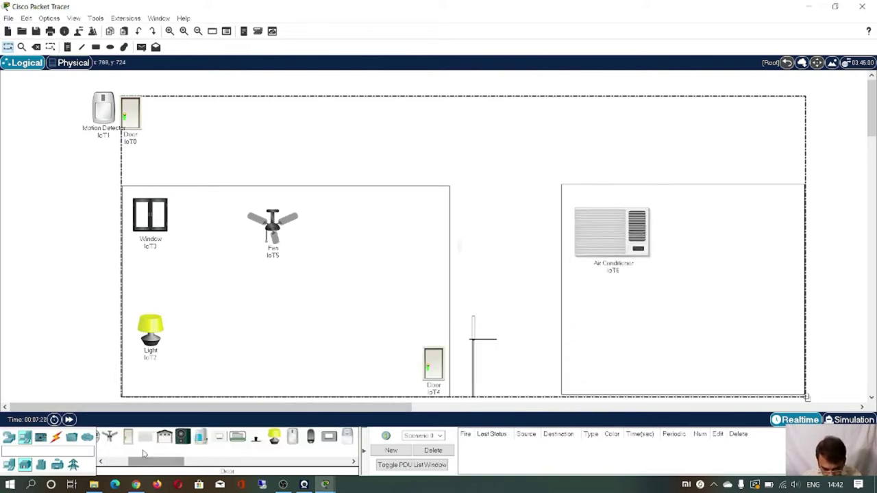
drag(130, 442, 578, 376)
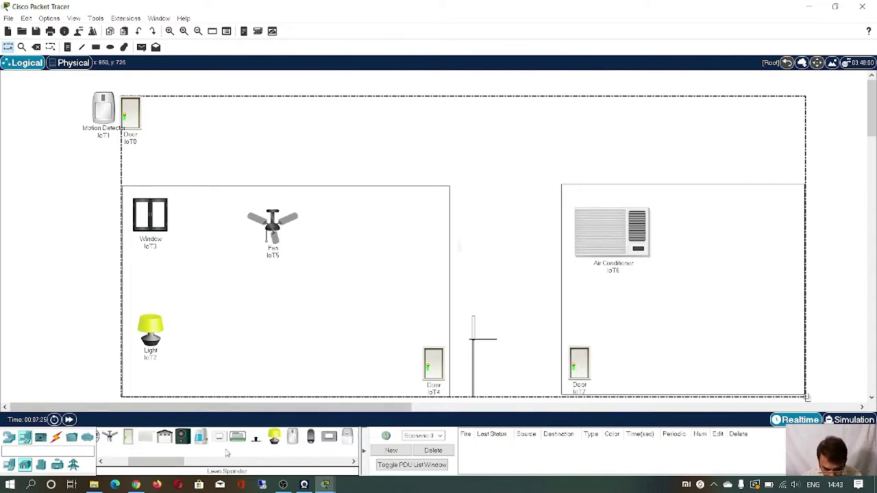
Place a Webcam in the passage between the two rooms and a Window near the right room's upper-right corner.
drag(167, 464, 208, 465)
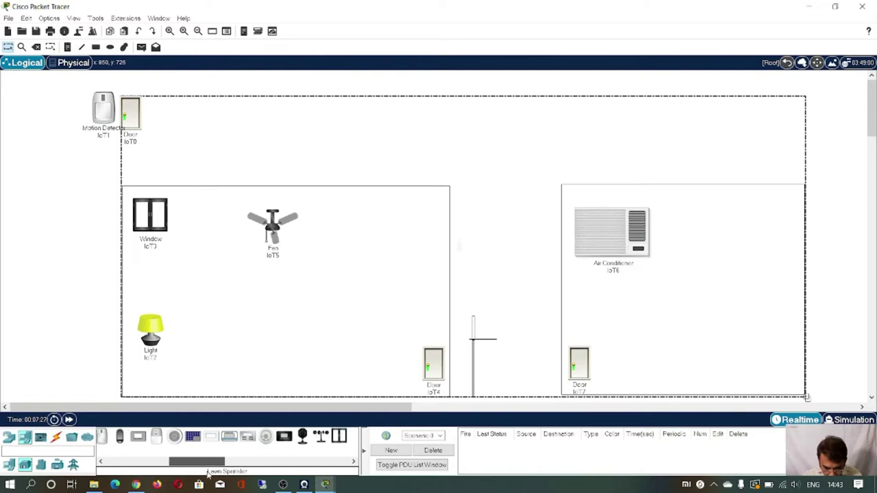
drag(303, 440, 525, 332)
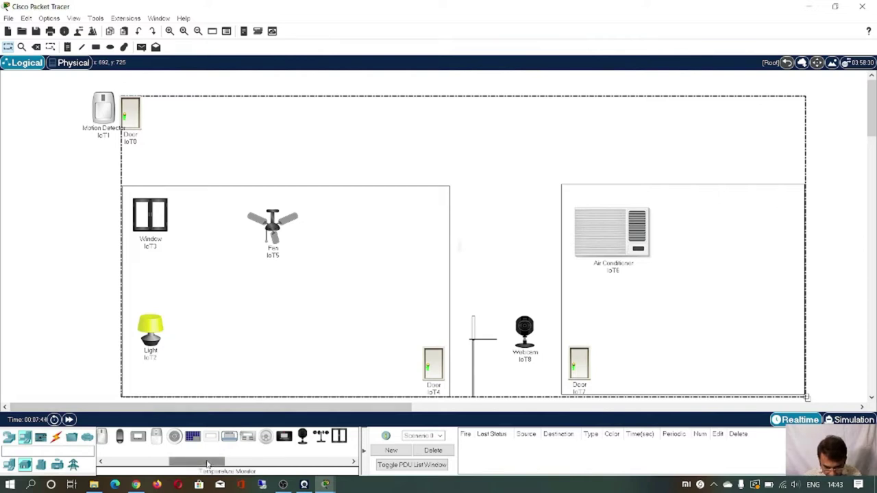
drag(205, 464, 770, 242)
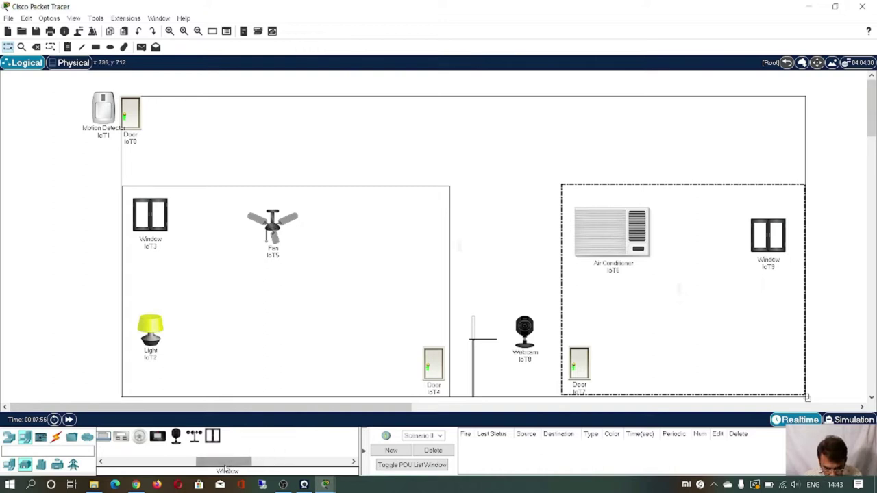
Place a Light in the lower-right area of the right room.
drag(223, 461, 159, 459)
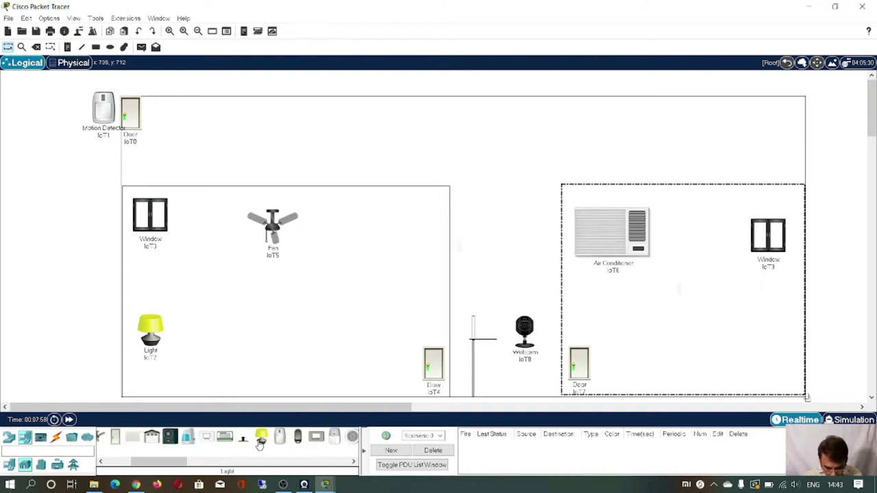
drag(263, 439, 730, 350)
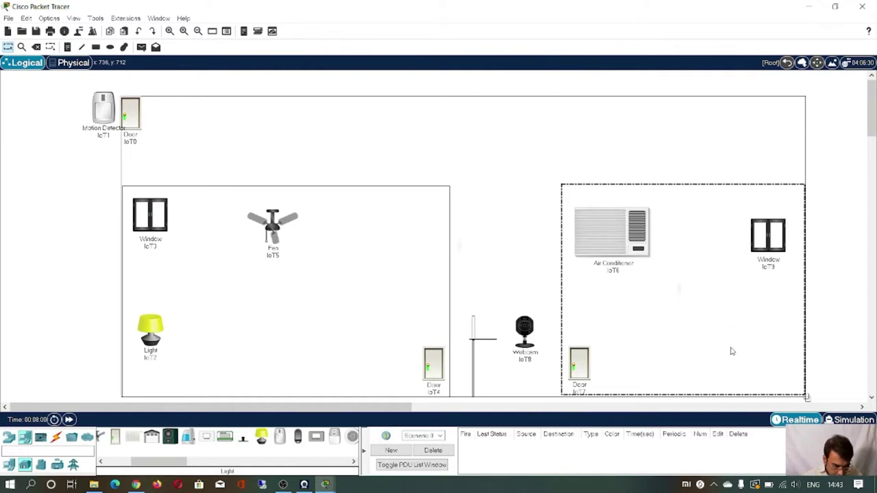
click(730, 352)
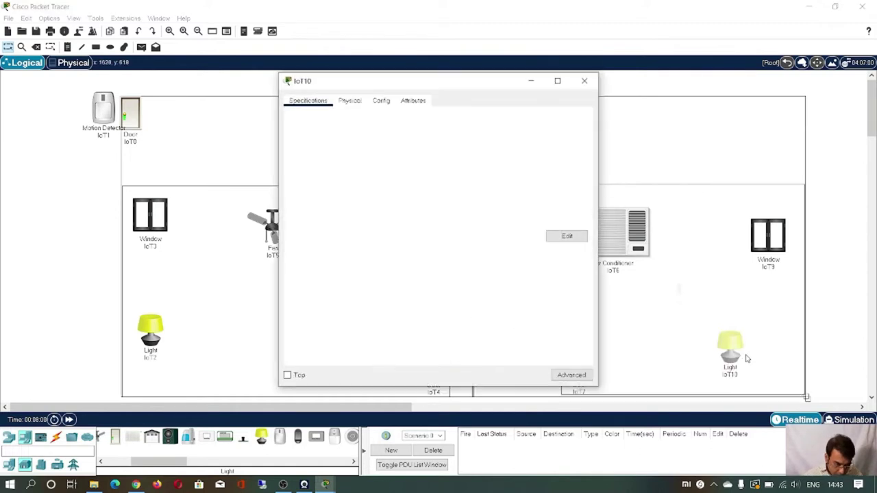
click(584, 81)
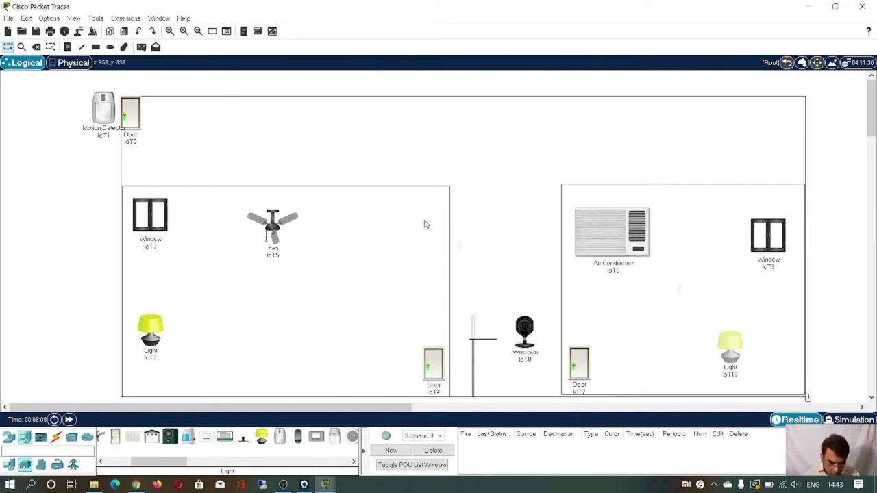
Place a Home Gateway in the upper hallway of the floor plan, above the passage between the two rooms.
click(50, 46)
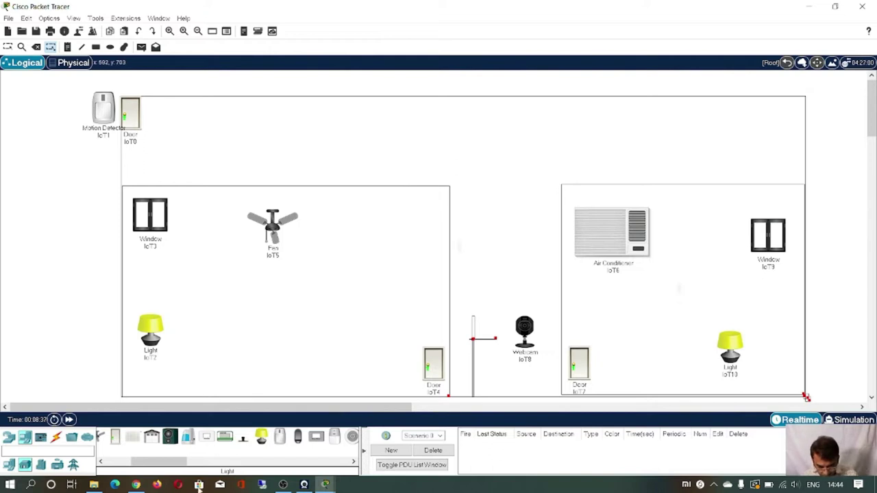
drag(139, 463, 118, 461)
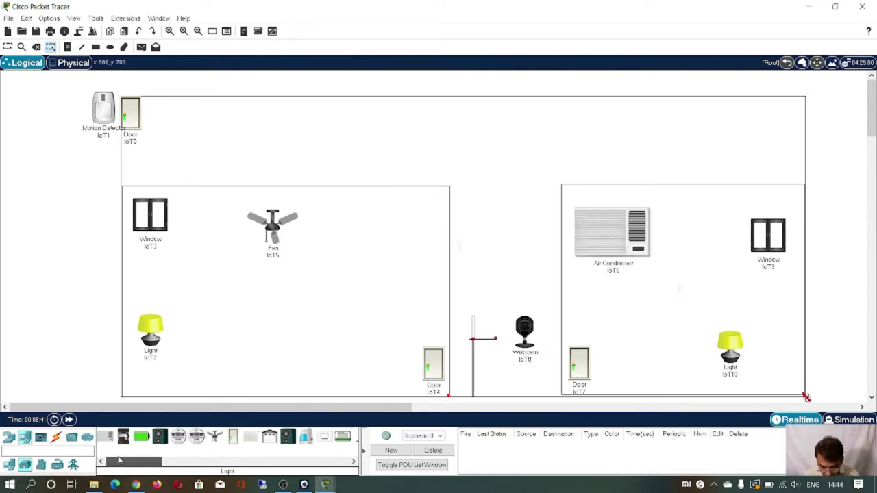
click(9, 439)
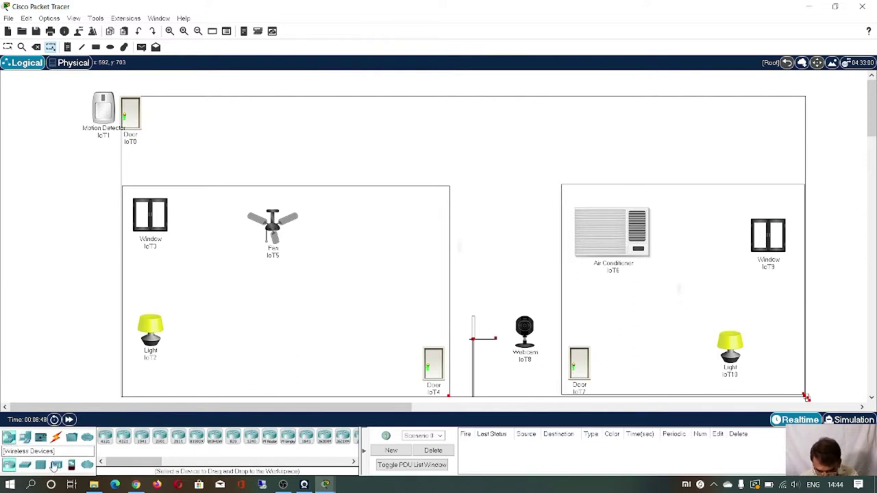
click(56, 465)
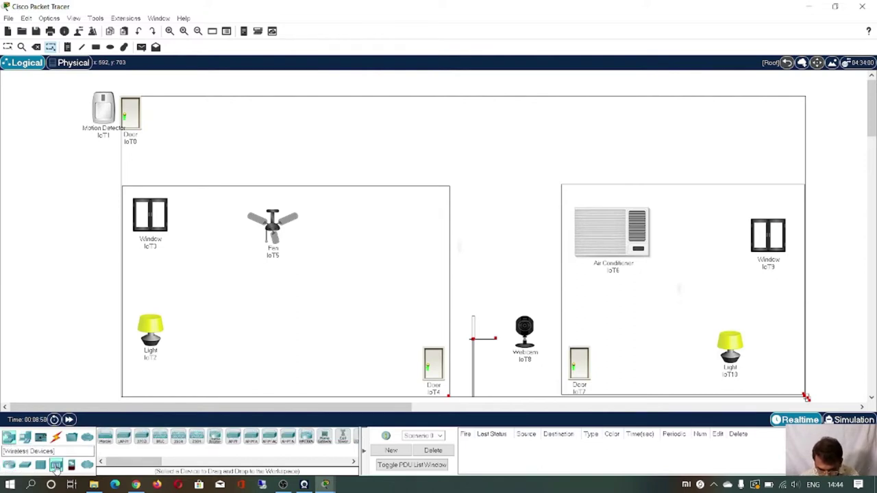
mouse_move(137, 461)
mouse_down()
mouse_move(155, 464)
mouse_move(126, 466)
mouse_up()
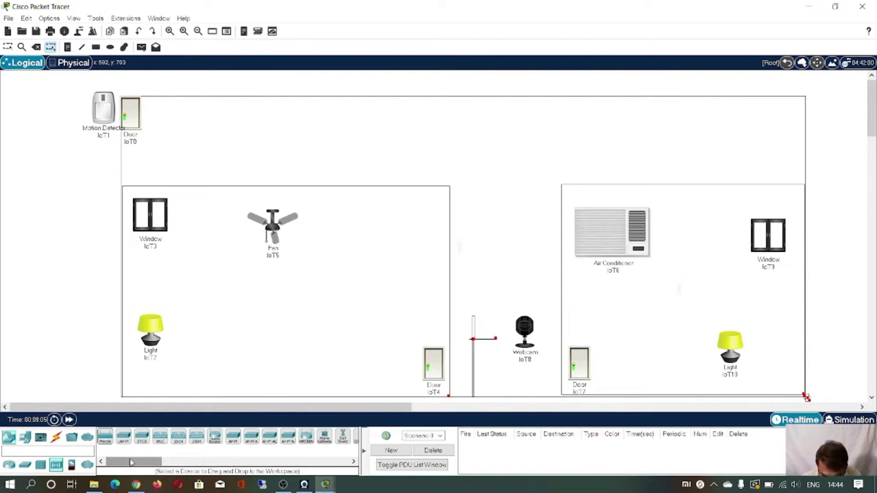
drag(135, 462, 152, 465)
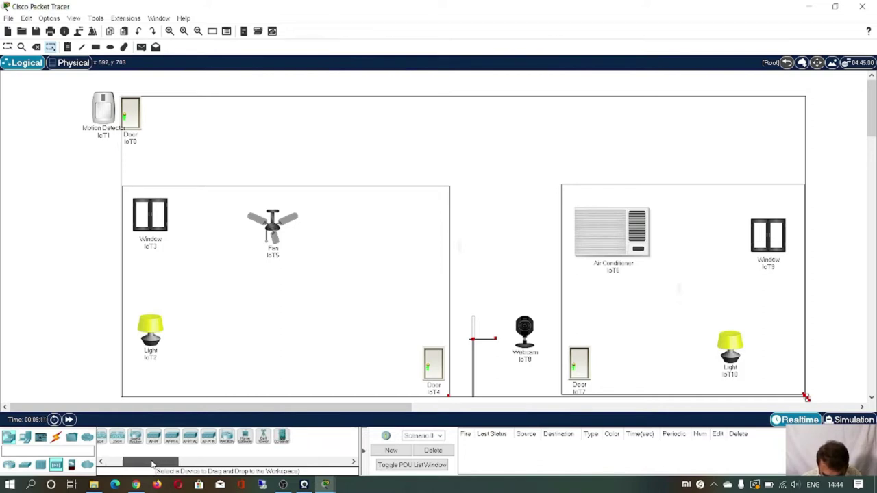
drag(248, 441, 492, 118)
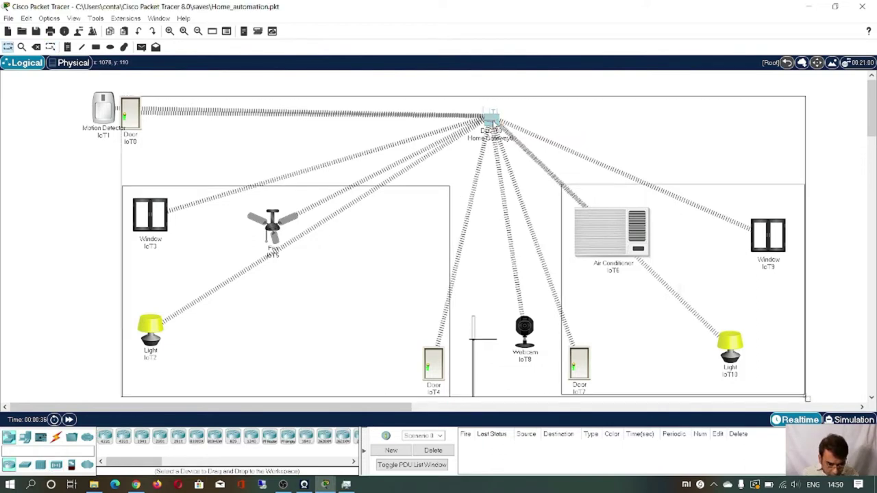
Set the Home Gateway's wireless authentication to WPA2-PSK and enter the PSK pass phrase.
click(492, 119)
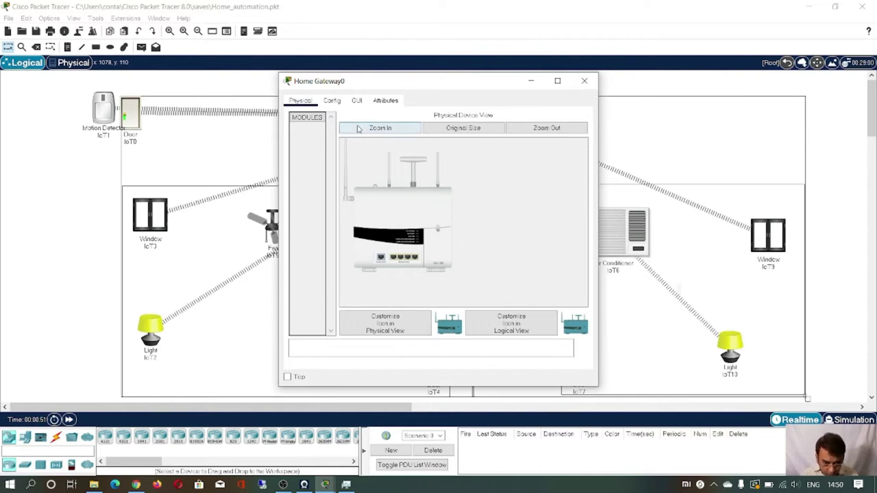
click(335, 102)
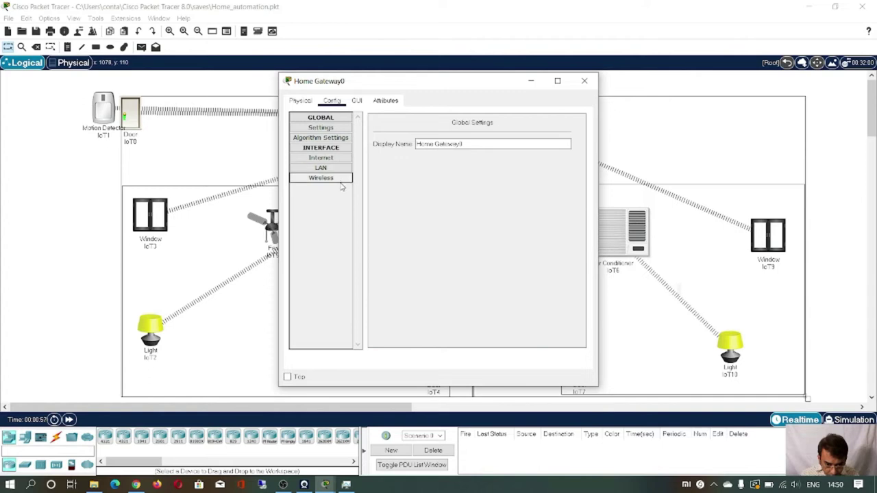
click(335, 179)
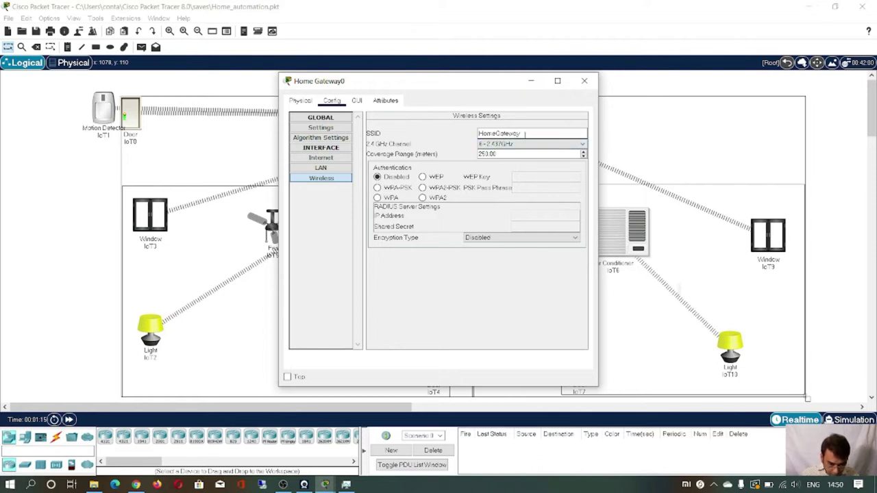
click(440, 191)
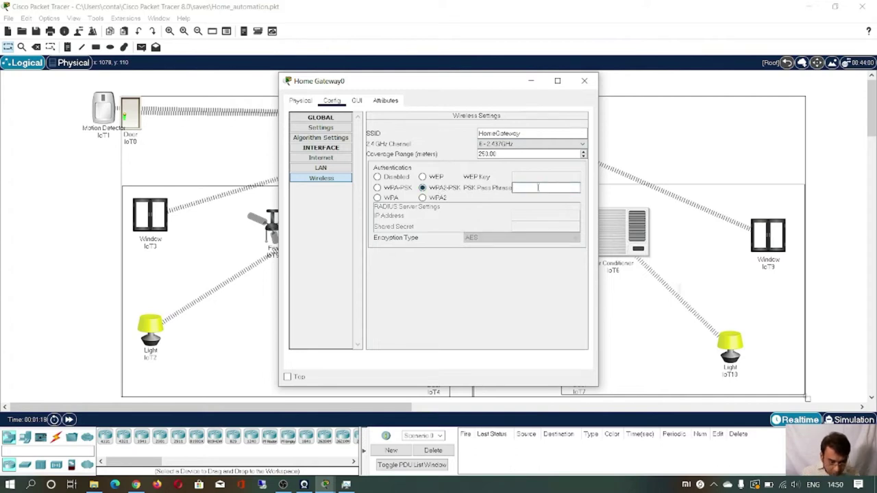
text(Homea!)
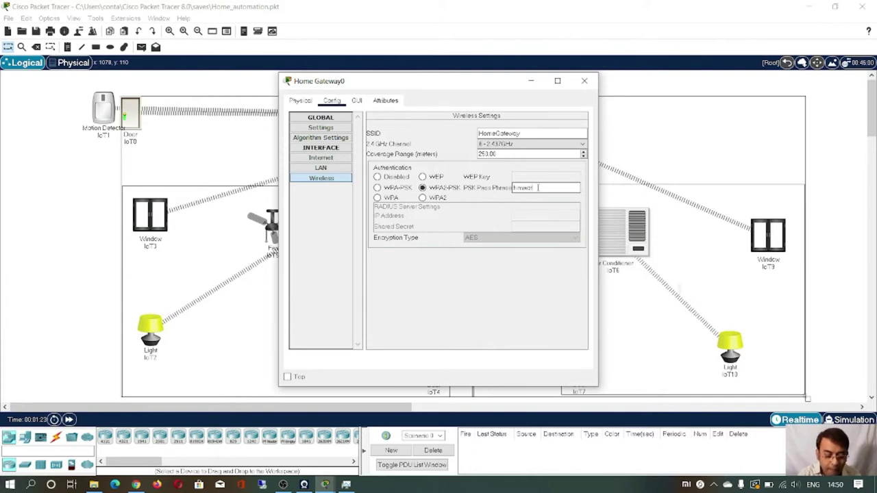
text(eauto)
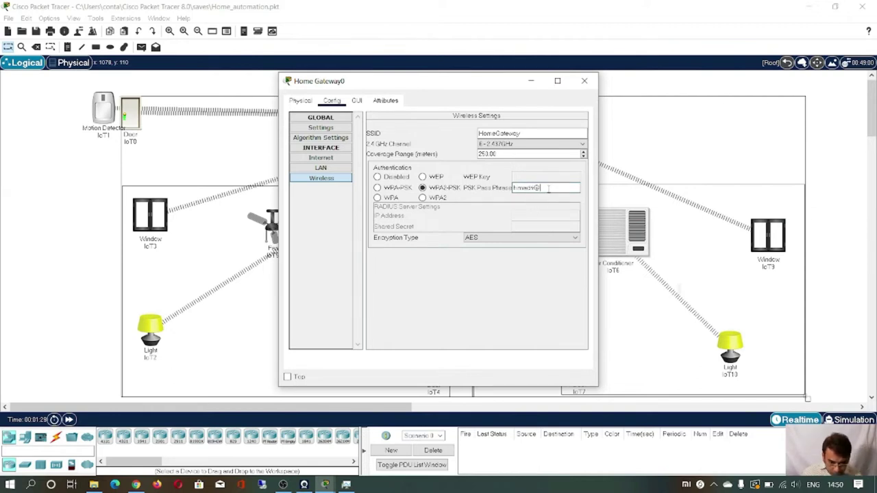
Review the Home Gateway's LAN, Internet, global and wireless settings, and close its window.
click(329, 168)
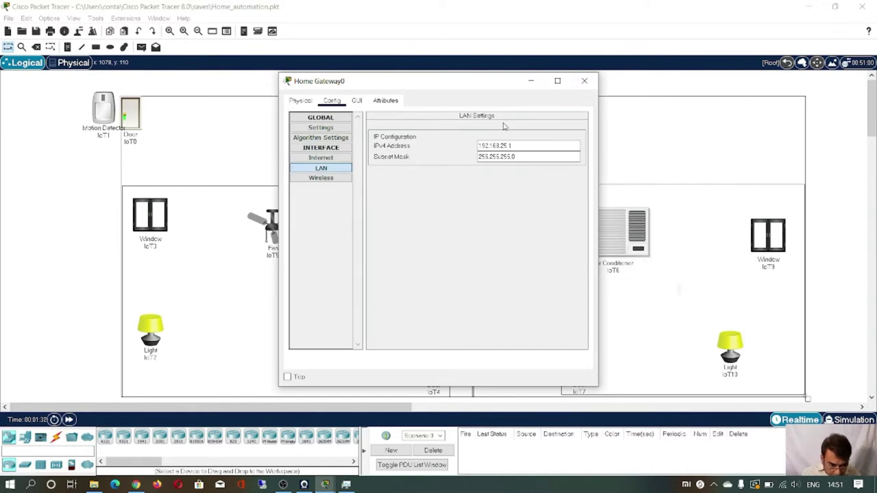
click(330, 160)
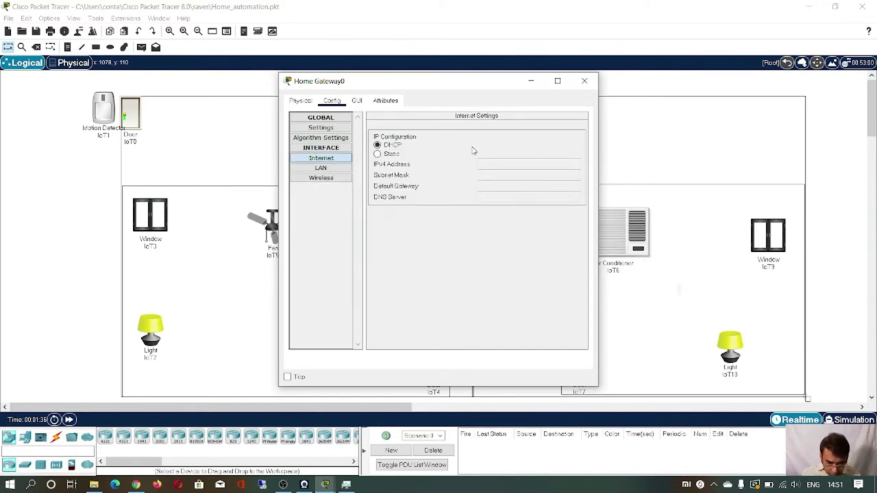
click(329, 130)
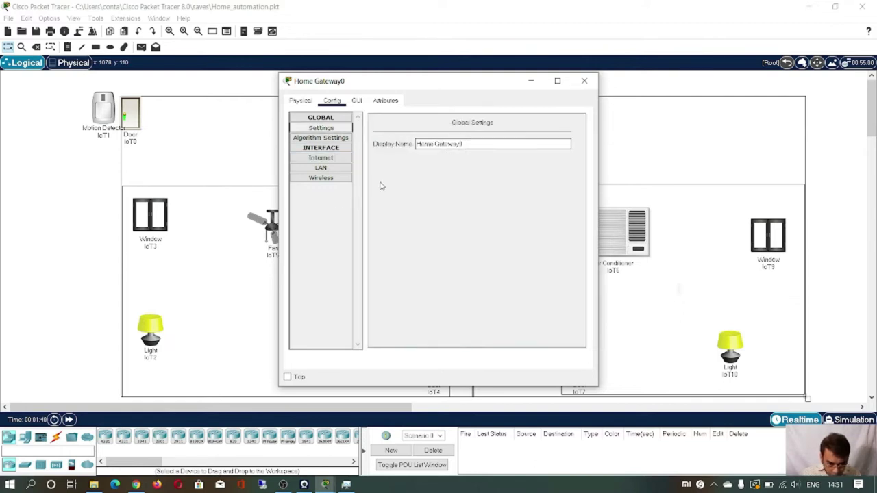
click(320, 180)
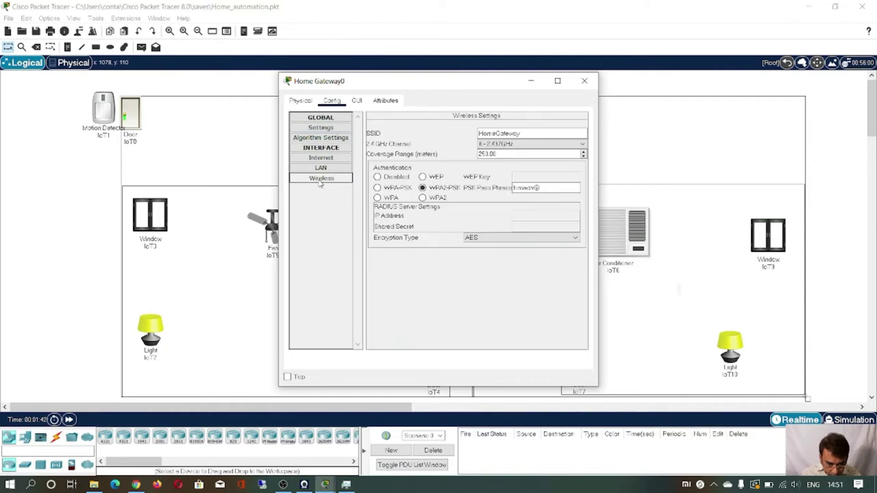
click(585, 82)
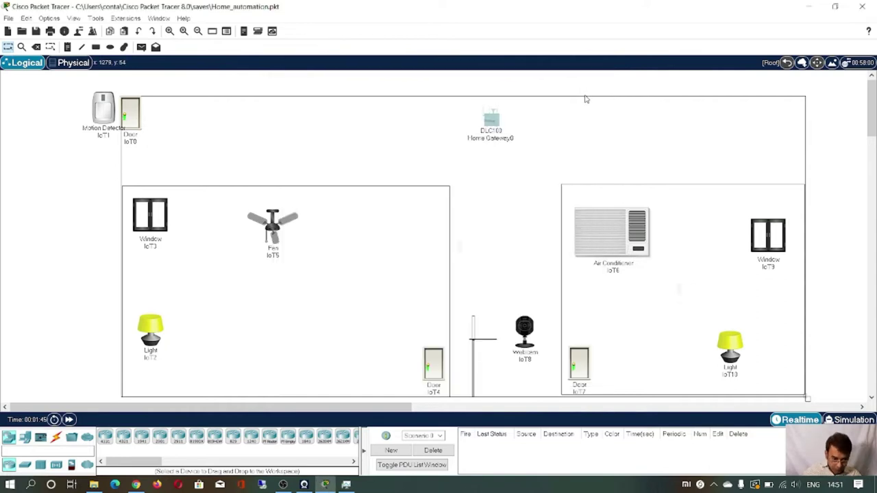
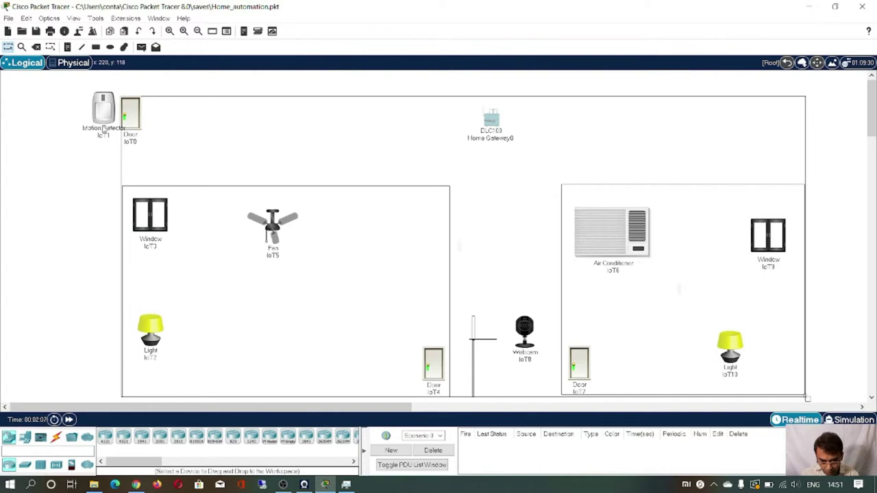
Show the Motion Detector's advanced I/O configuration and keep PT-IOT-NM-1W as its network adapter.
click(101, 116)
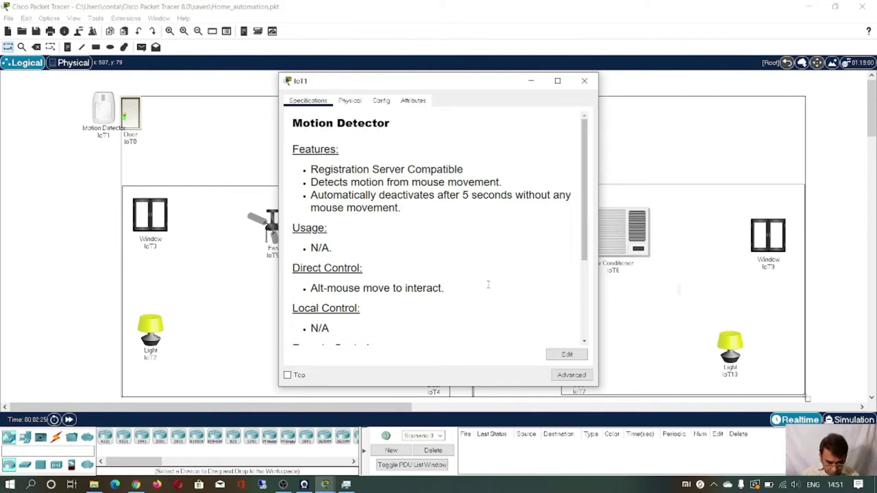
click(573, 377)
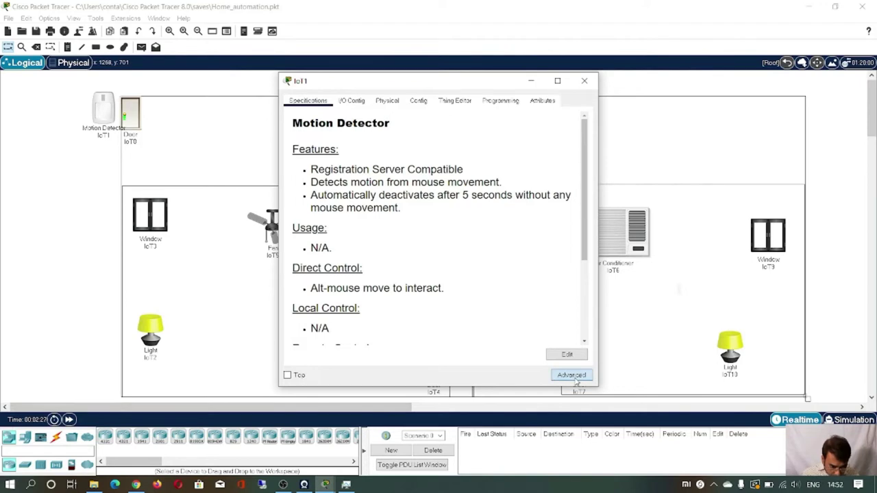
click(366, 108)
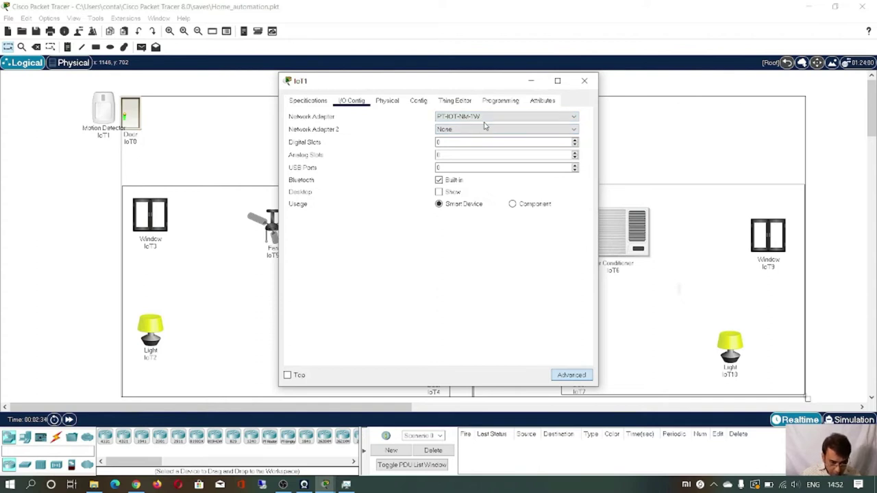
click(570, 117)
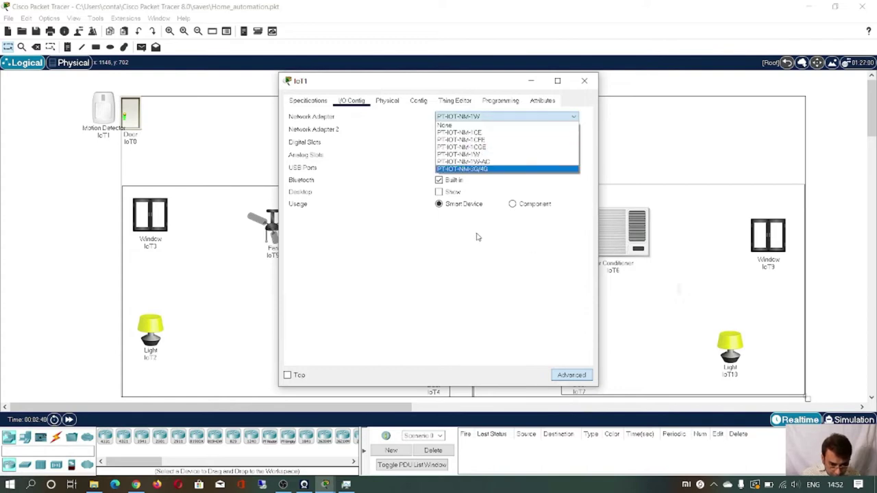
click(515, 118)
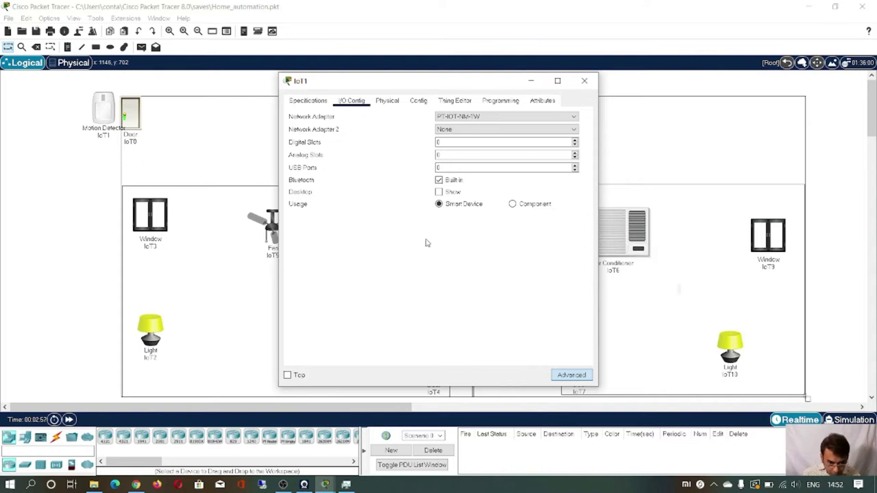
Change the Motion Detector's display name to Motion Sensor.
click(417, 101)
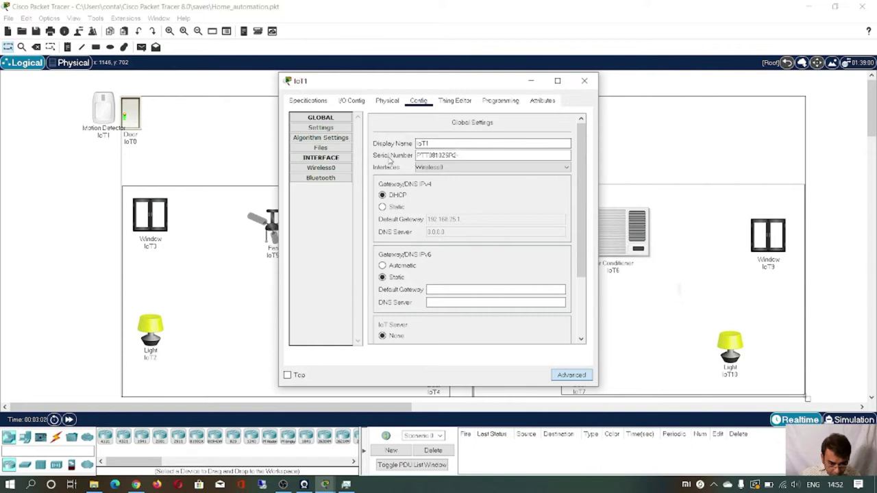
click(431, 144)
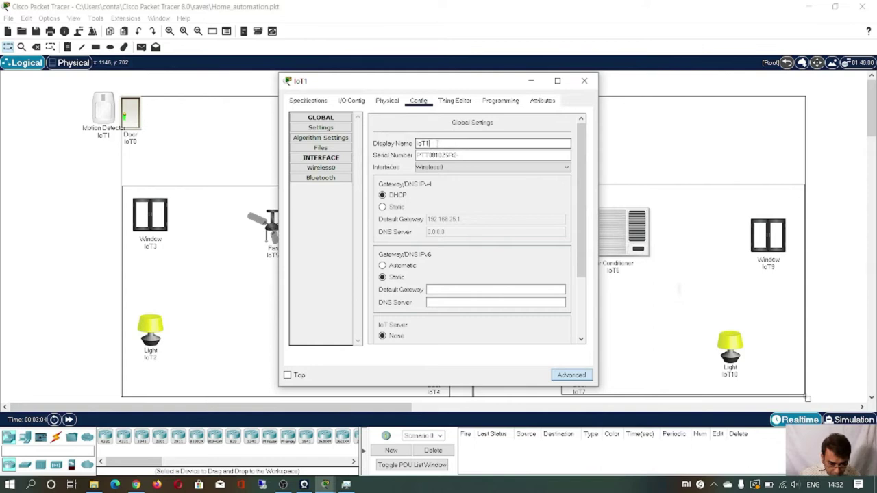
key(BackSpace)
key(BackSpace)
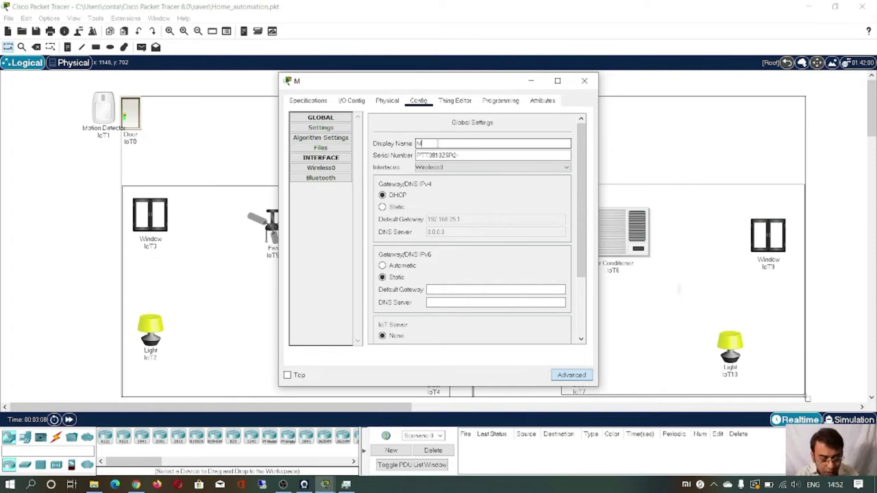
text(Motion)
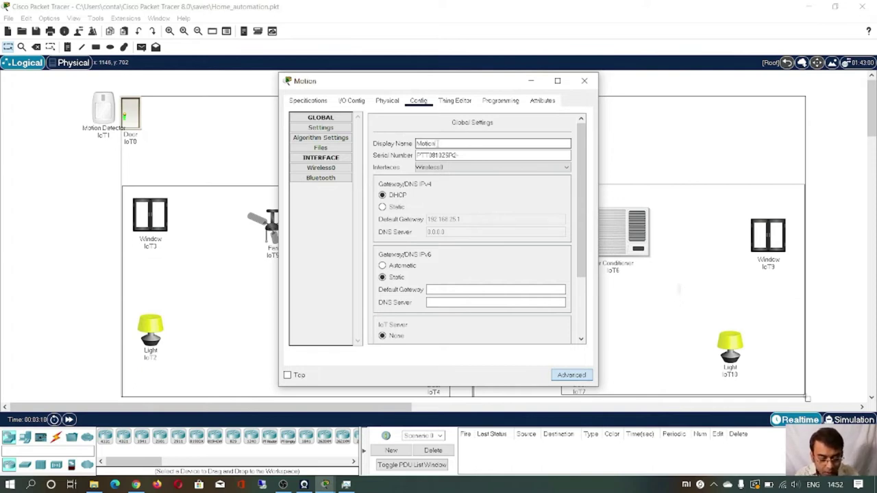
text( Sensor)
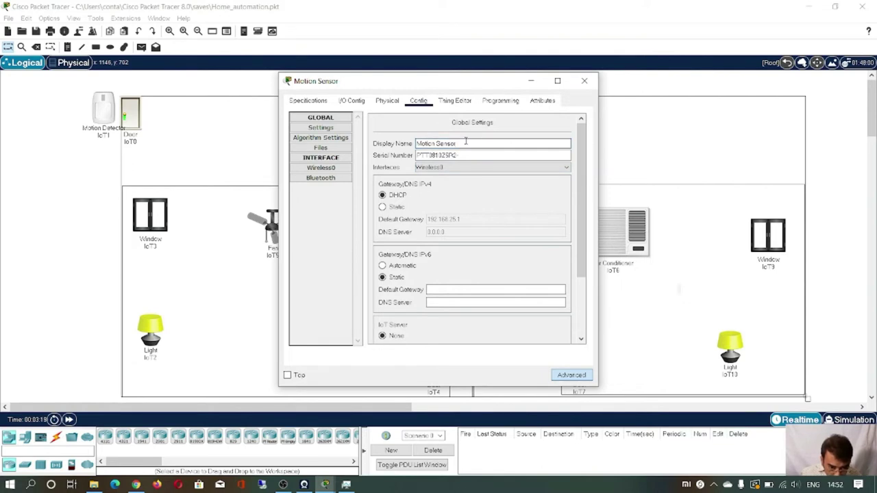
click(465, 141)
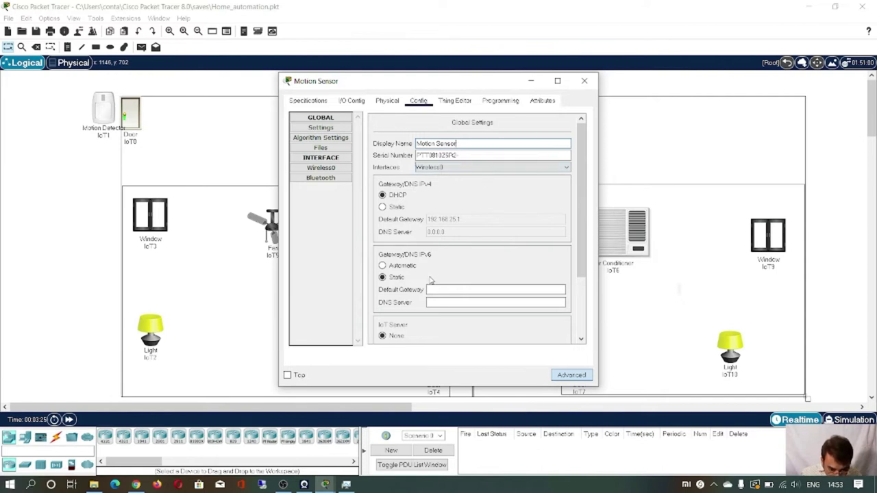
Set the Motion Sensor's IoT server to Home Gateway.
scroll(431, 280, down, 3)
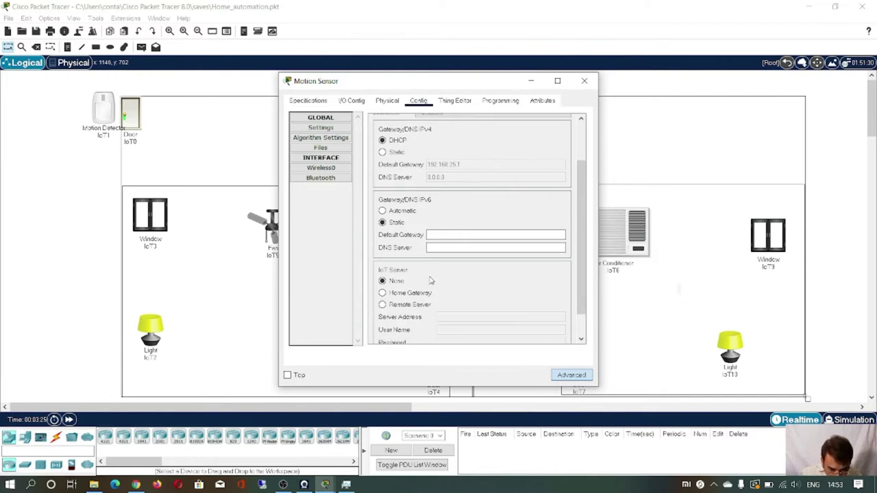
click(383, 293)
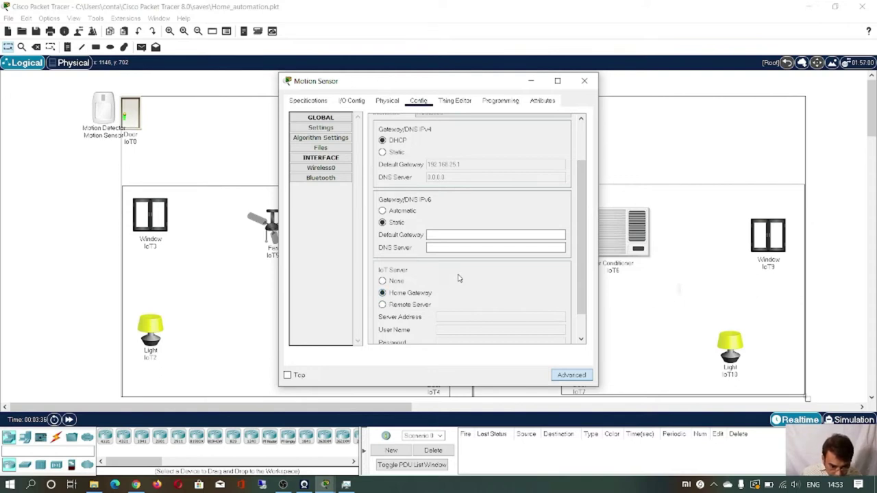
scroll(459, 278, down, 2)
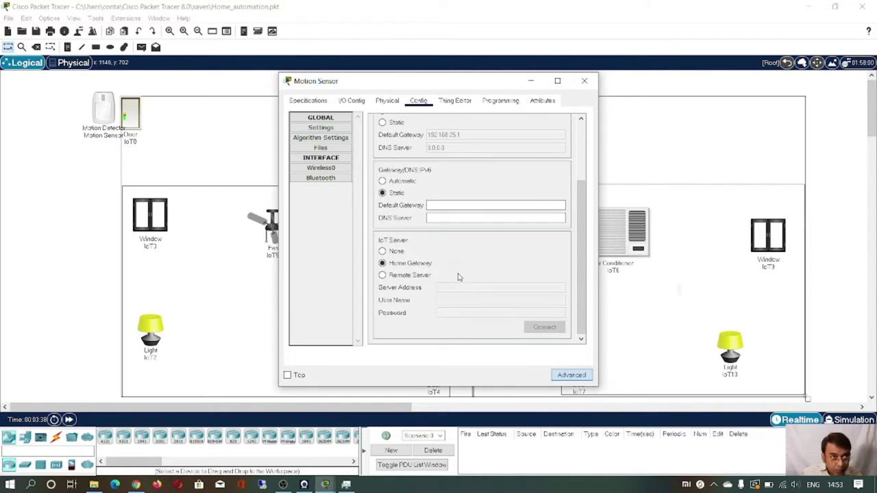
scroll(459, 276, up, 1)
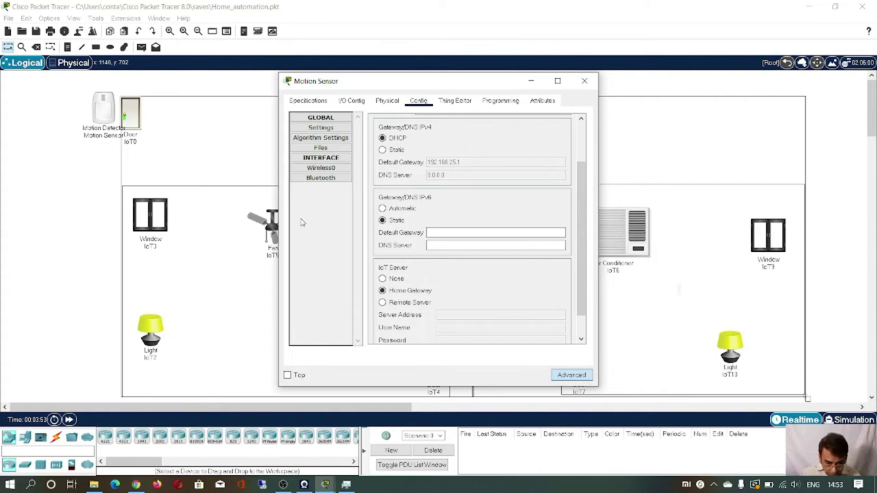
Set the Motion Sensor's Wireless0 authentication to WPA2-PSK, enter the PSK pass phrase, and close its window.
click(321, 168)
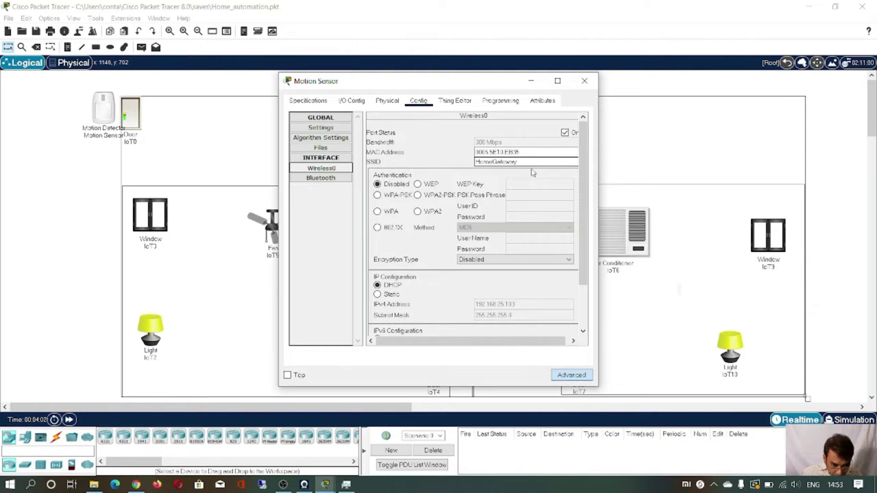
click(417, 194)
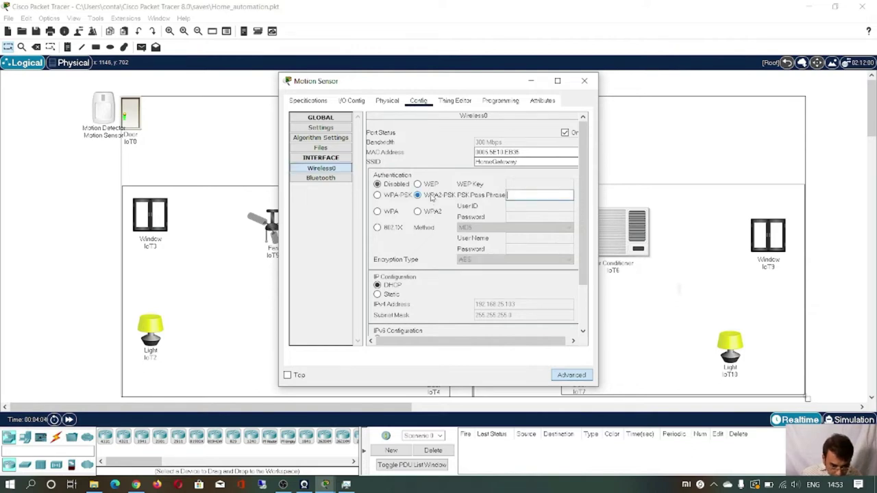
click(518, 194)
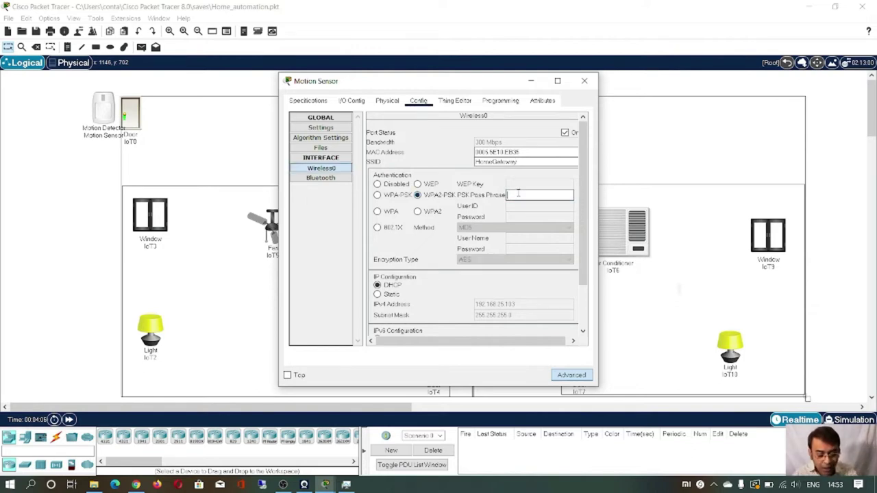
text(homad)
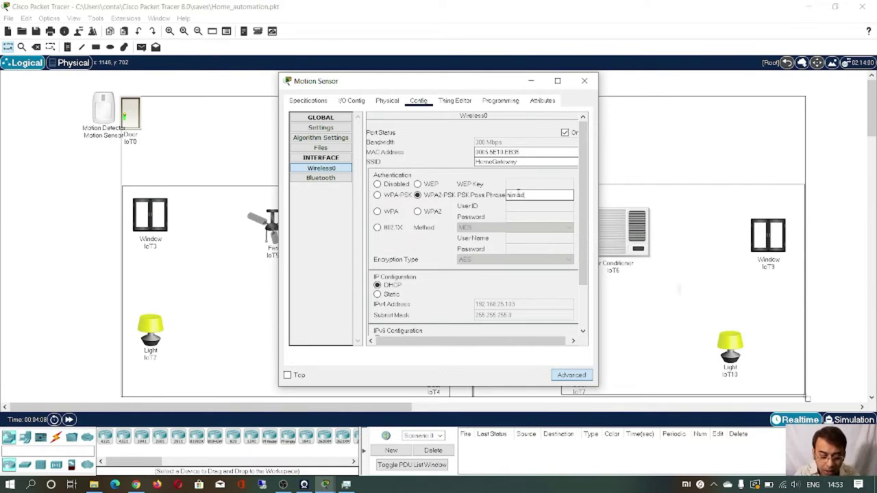
text(ri@)
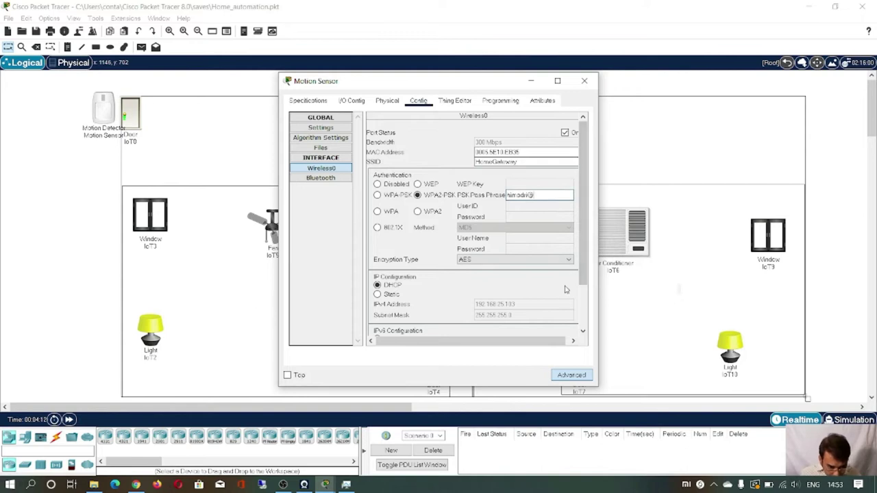
drag(584, 272, 584, 320)
scroll(584, 315, up, 3)
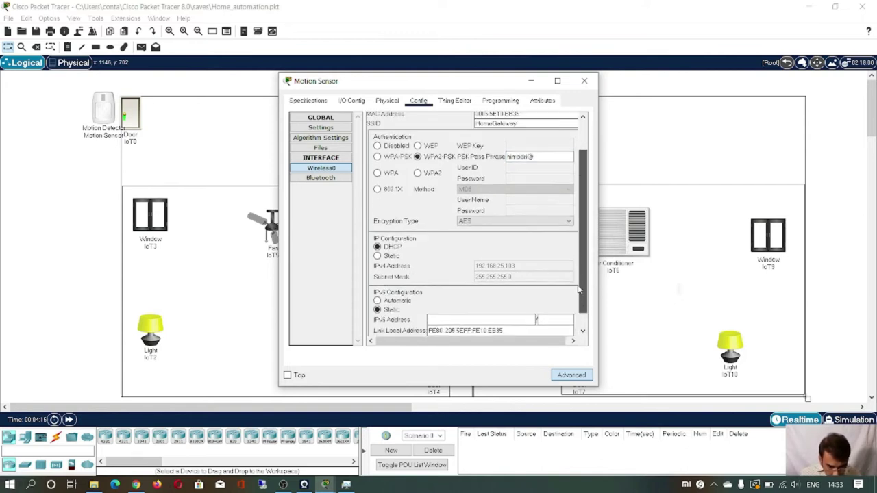
click(588, 83)
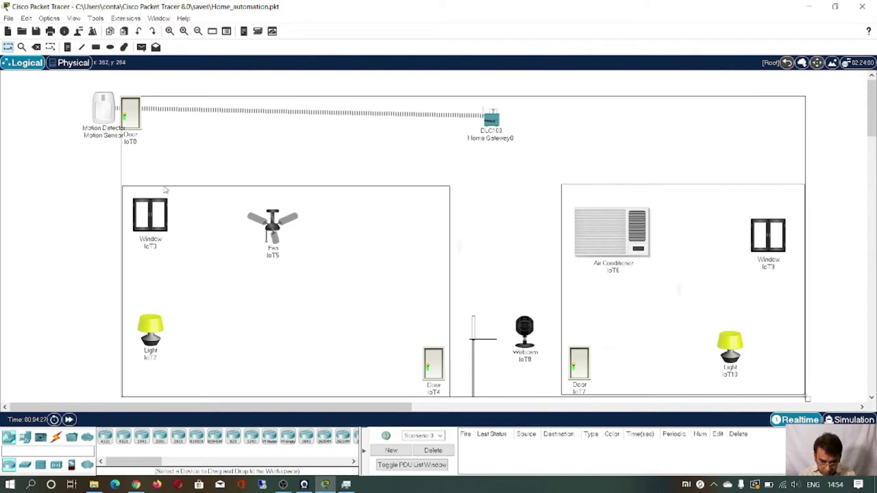
Show the advanced I/O configuration of the door beside the Motion Sensor and keep PT-IOT-NM-1W as its network adapter.
click(137, 123)
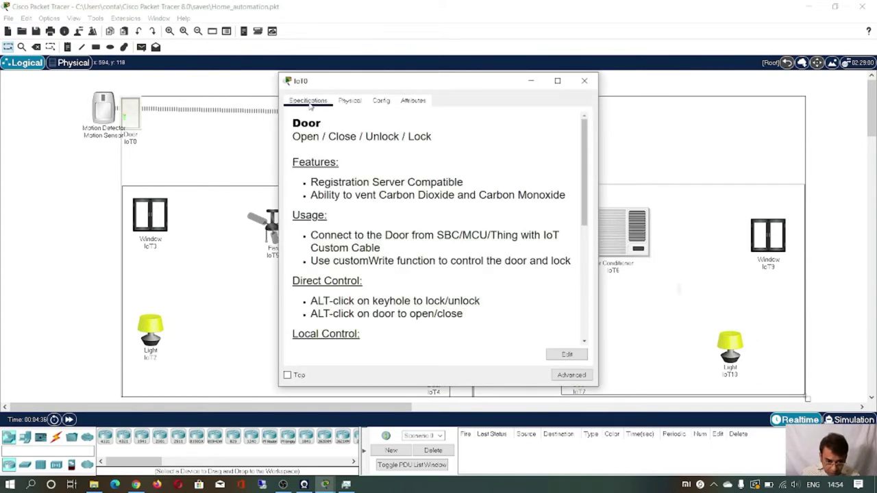
click(568, 376)
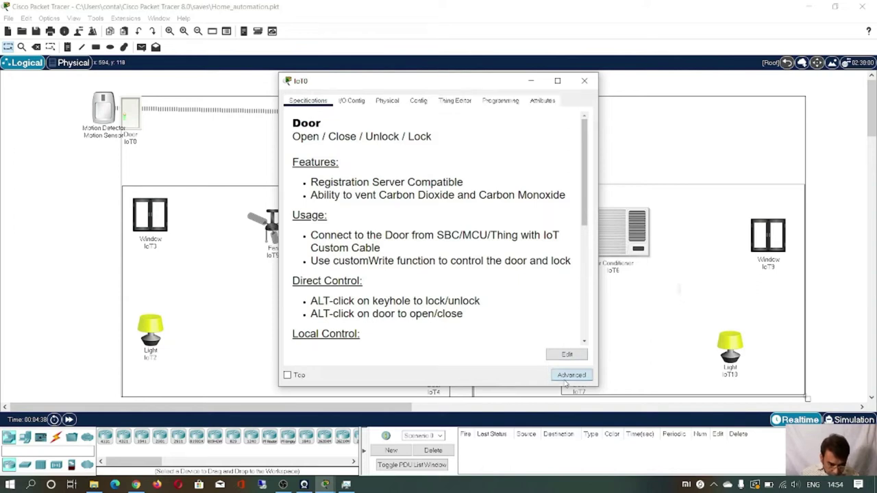
click(355, 103)
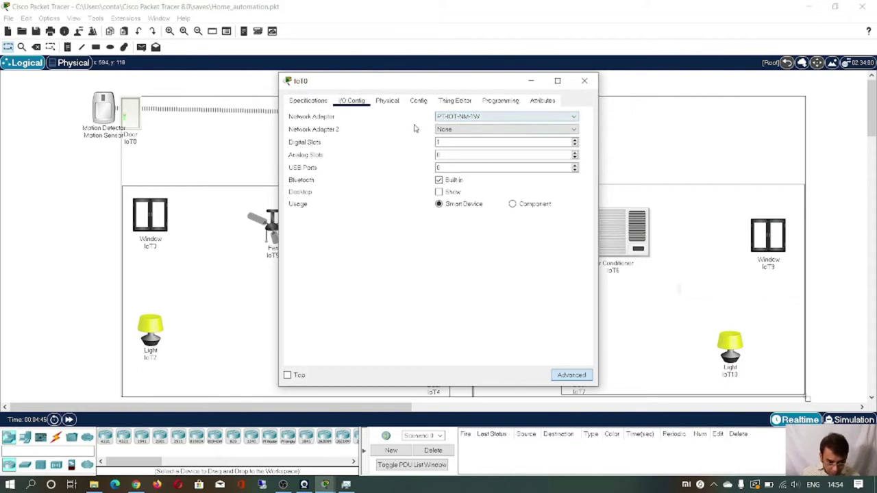
Change the door's display name to Door-1 and set its IoT server to Home Gateway.
click(415, 103)
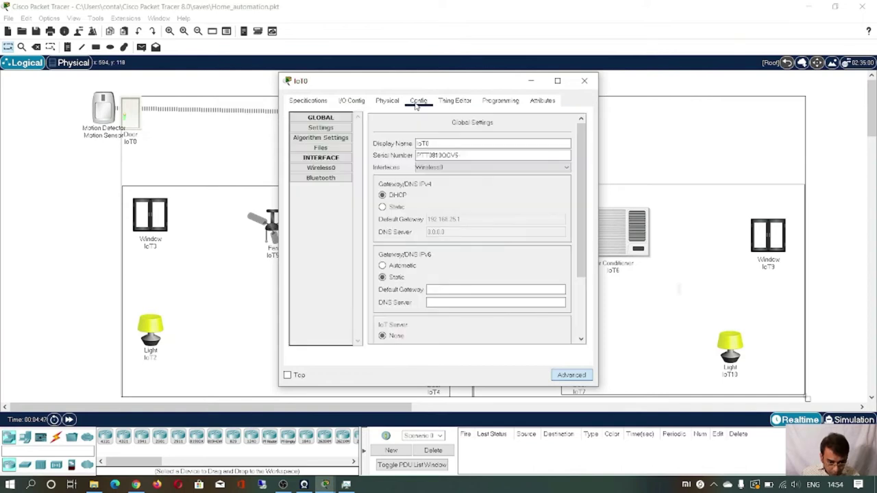
click(439, 143)
key(BackSpace)
key(BackSpace)
key(BackSpace)
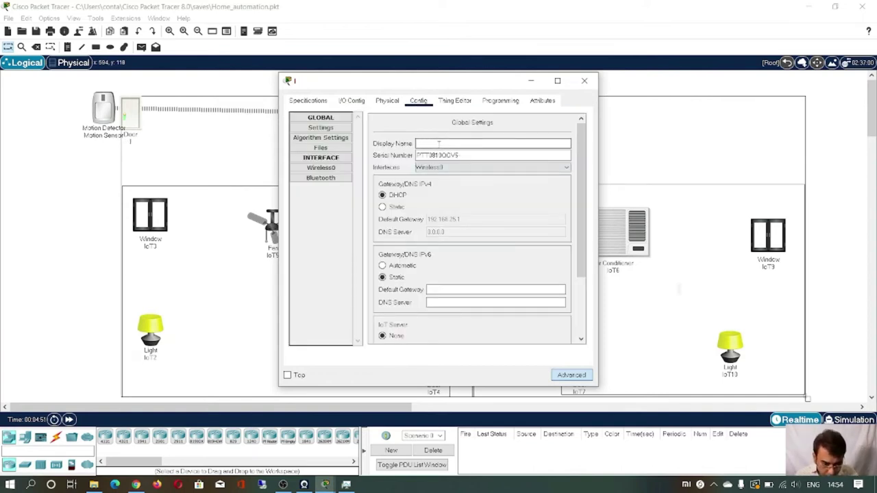
text(Door-1)
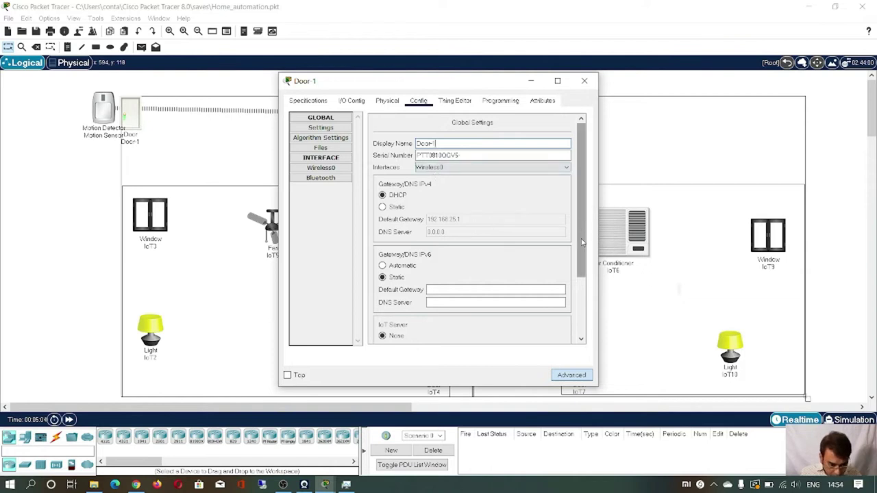
drag(582, 242, 578, 304)
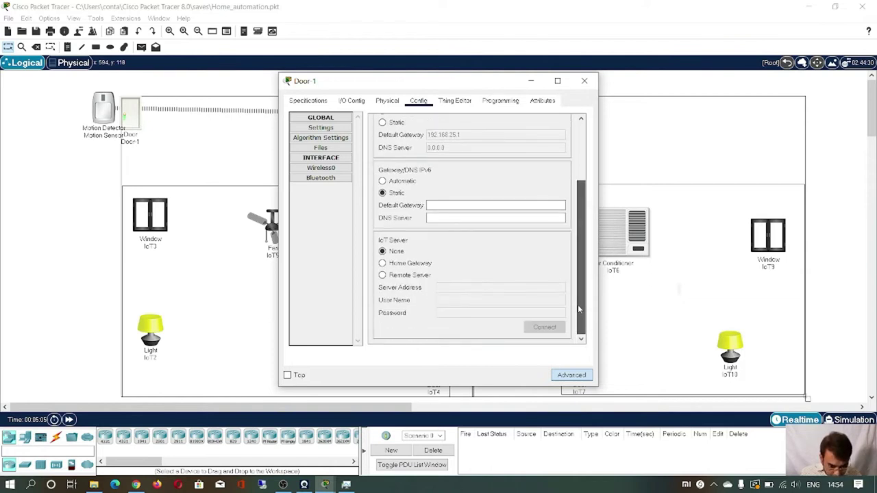
click(383, 264)
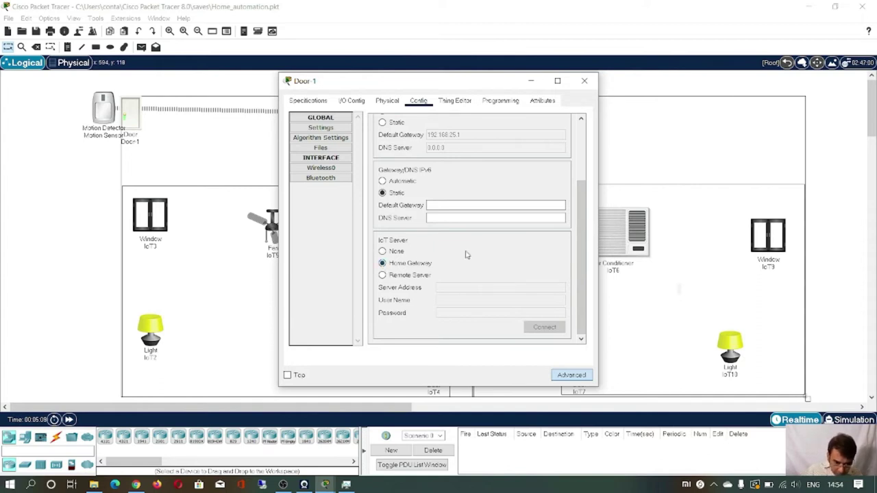
Set Door-1's Wireless0 authentication to WPA2-PSK, enter the PSK pass phrase, and close its window.
click(333, 168)
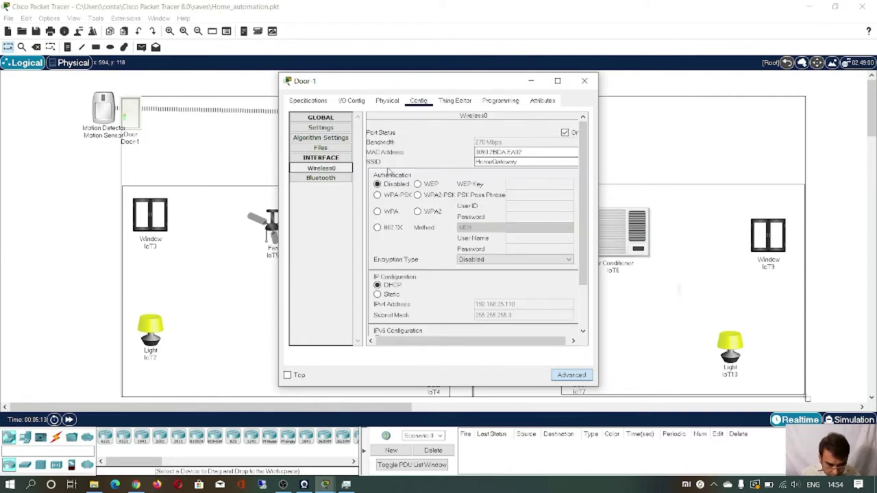
click(430, 197)
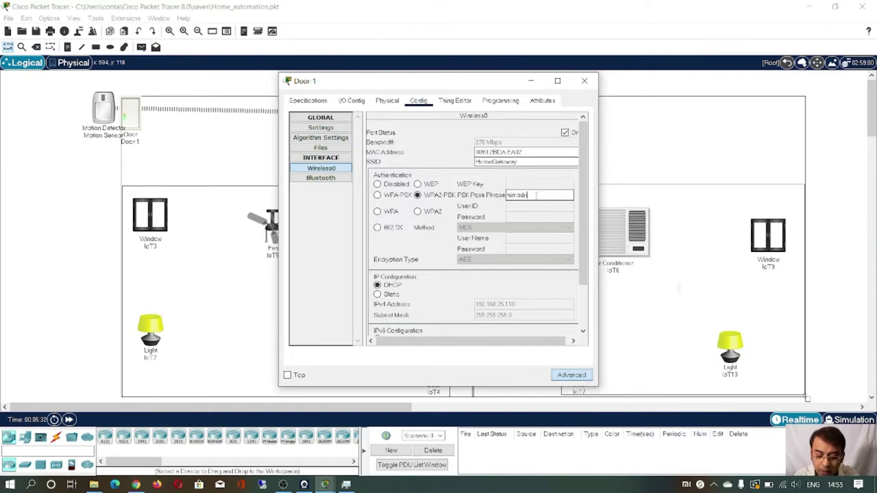
text(@)
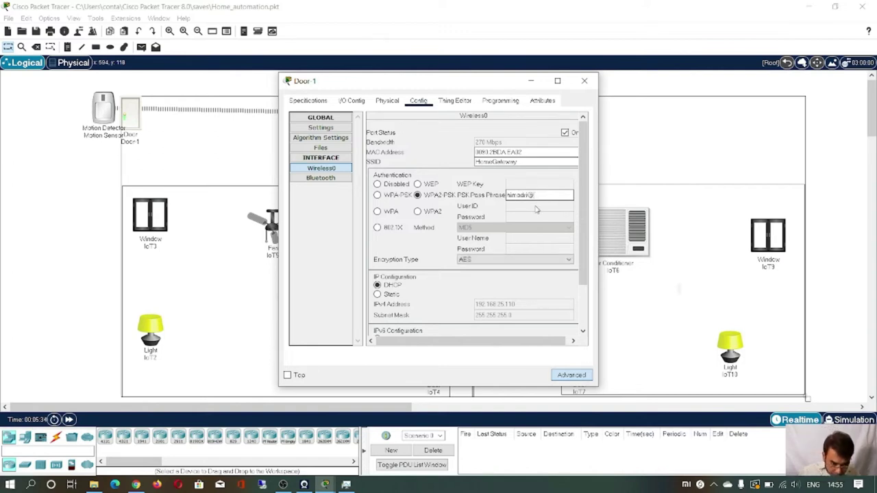
click(590, 86)
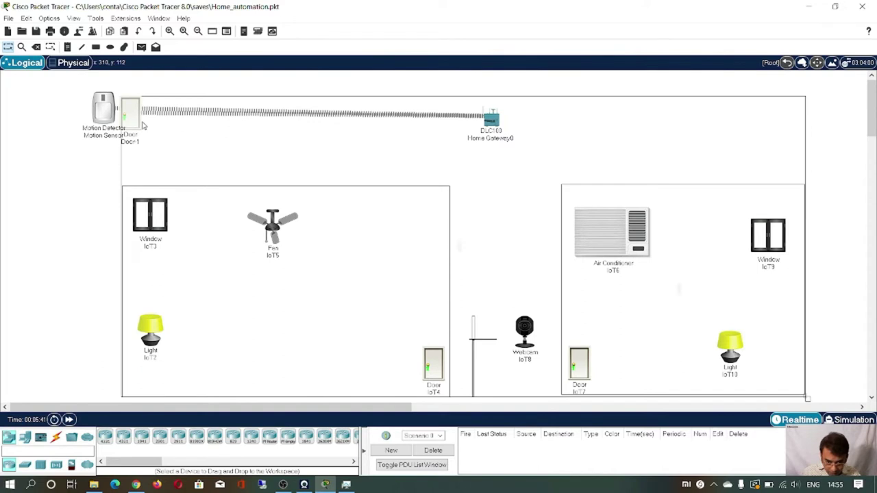
Show the advanced I/O configuration of the window in the fan's room and keep PT-IOT-NM-1W as its network adapter.
mouse_move(142, 121)
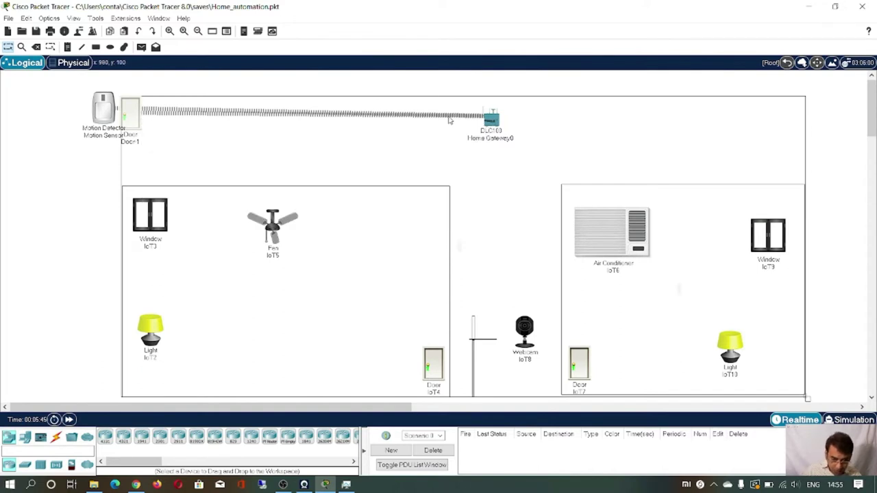
click(163, 216)
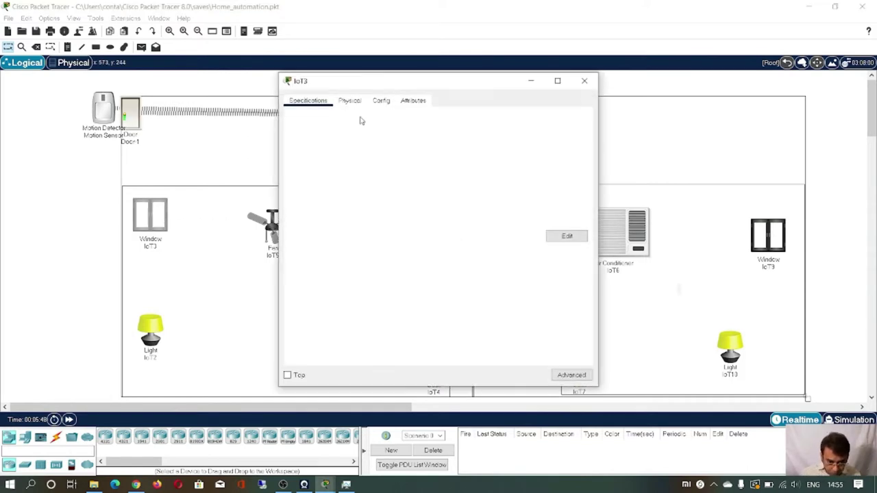
click(576, 375)
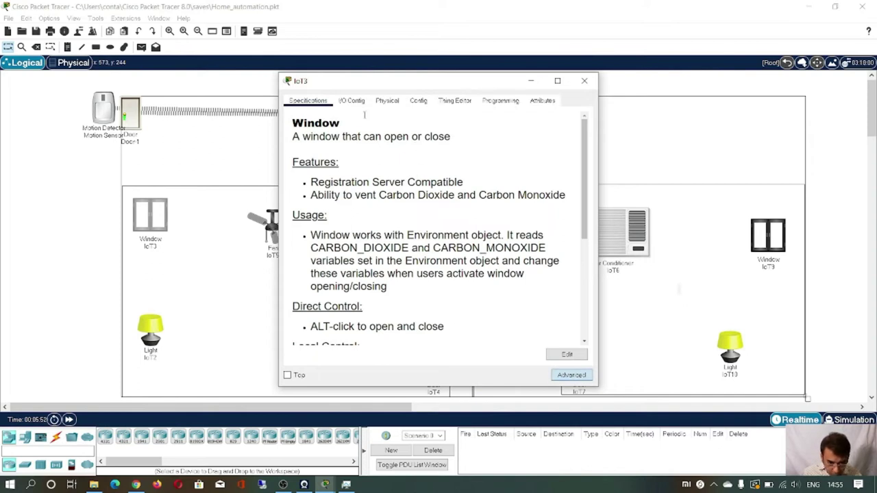
click(351, 103)
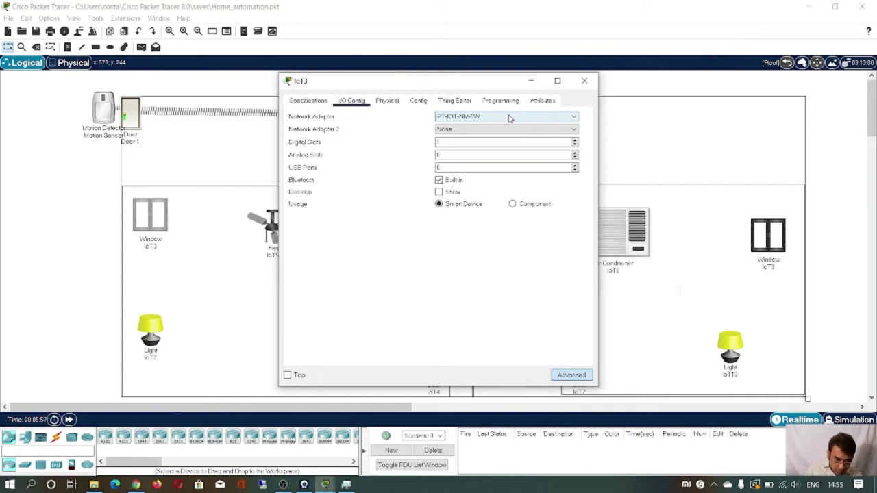
Change the window device's display name to Window-1 and set its IoT server to Home Gateway.
click(418, 103)
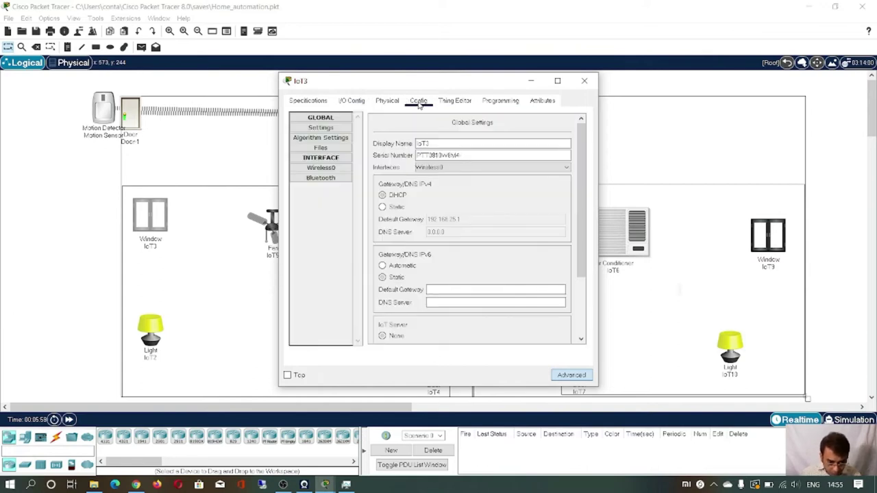
click(454, 143)
key(BackSpace)
key(BackSpace)
key(BackSpace)
key(BackSpace)
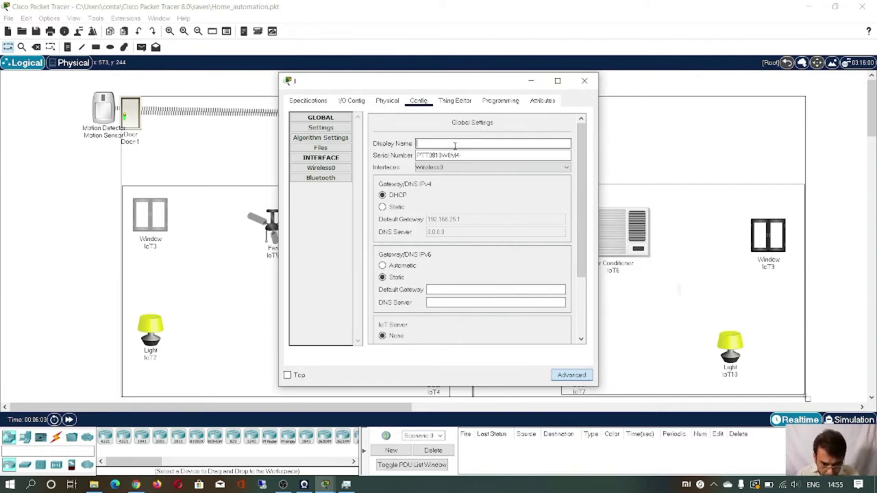
text(W)
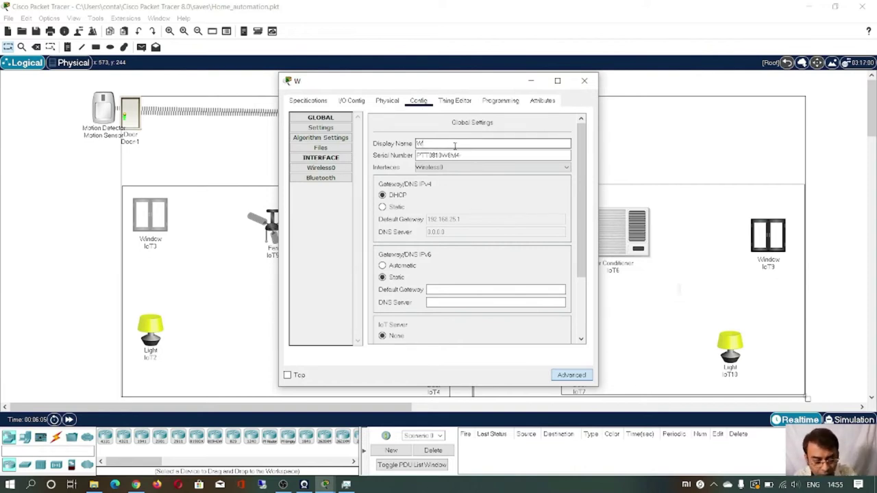
text(indow)
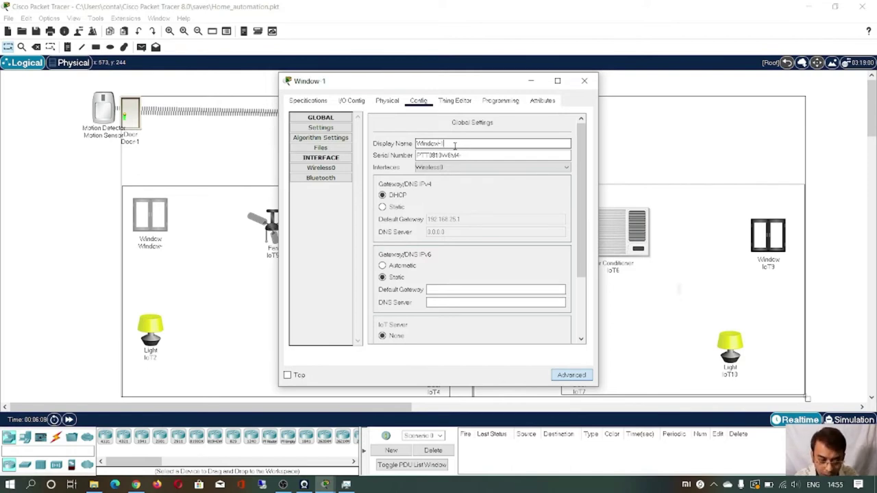
text(-1)
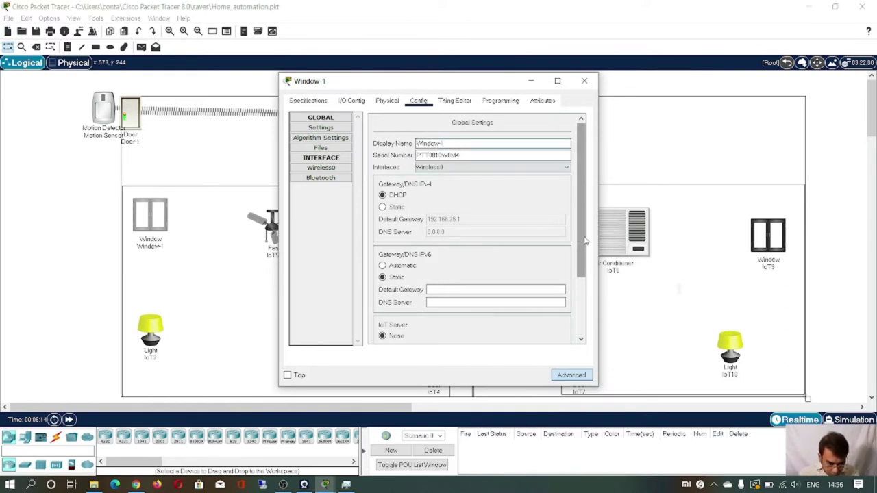
scroll(586, 240, down, 5)
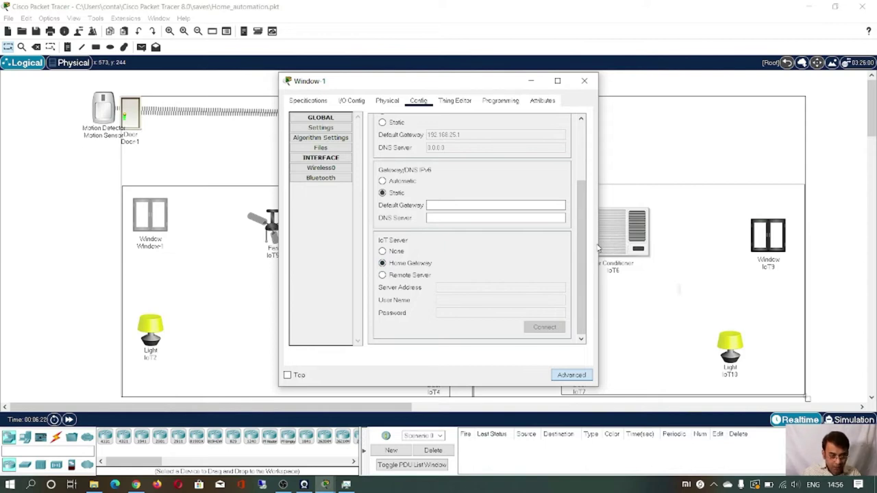
drag(579, 244, 520, 198)
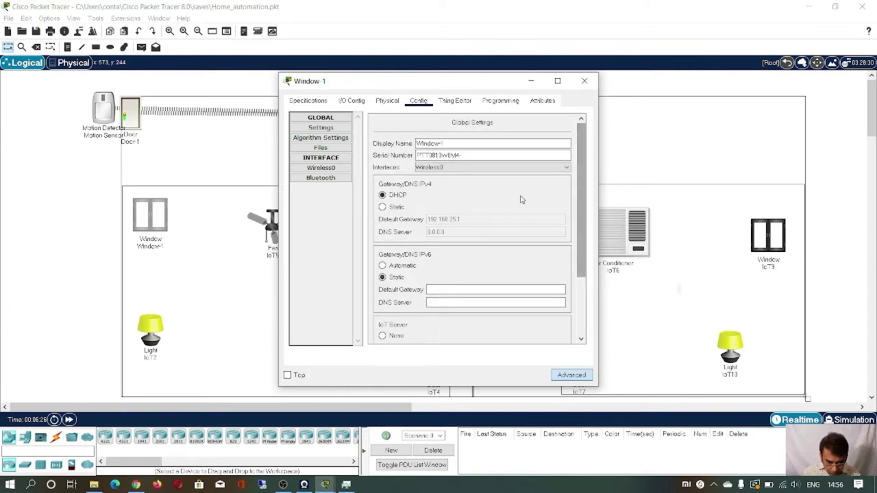
Set Window-1's Wireless0 authentication to WPA2-PSK, enter the PSK pass phrase, and close its window.
click(333, 172)
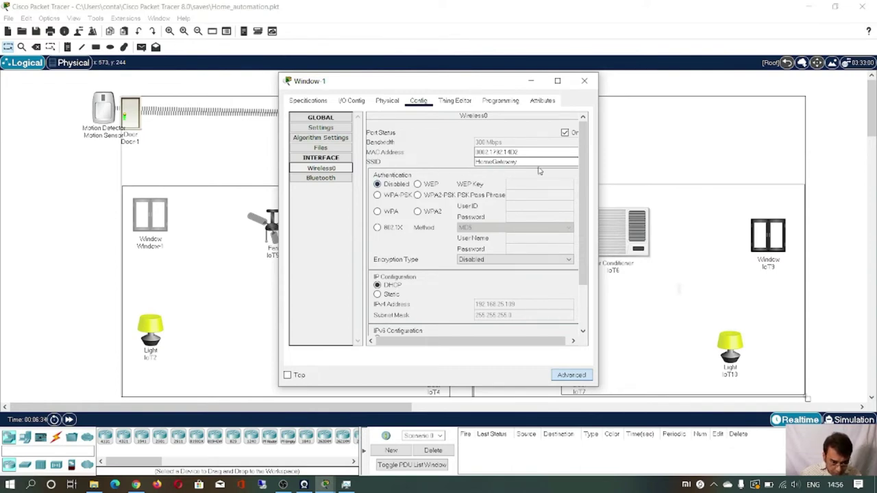
click(418, 195)
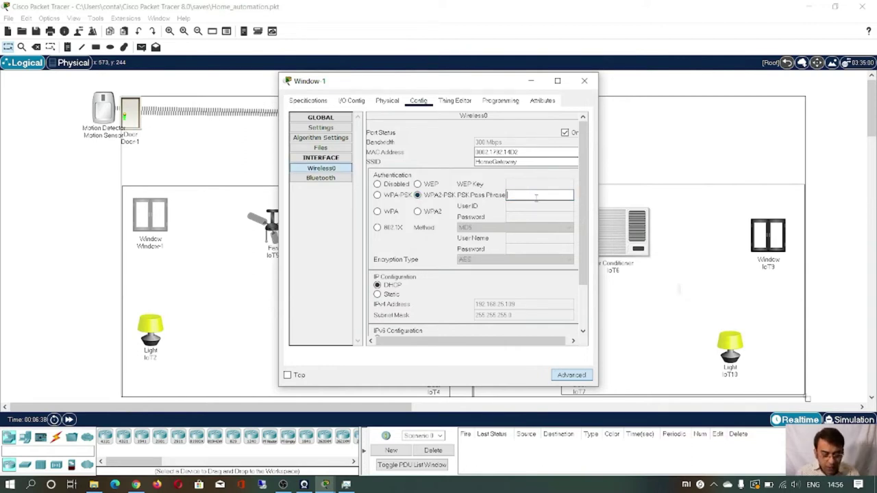
click(536, 196)
text(himod)
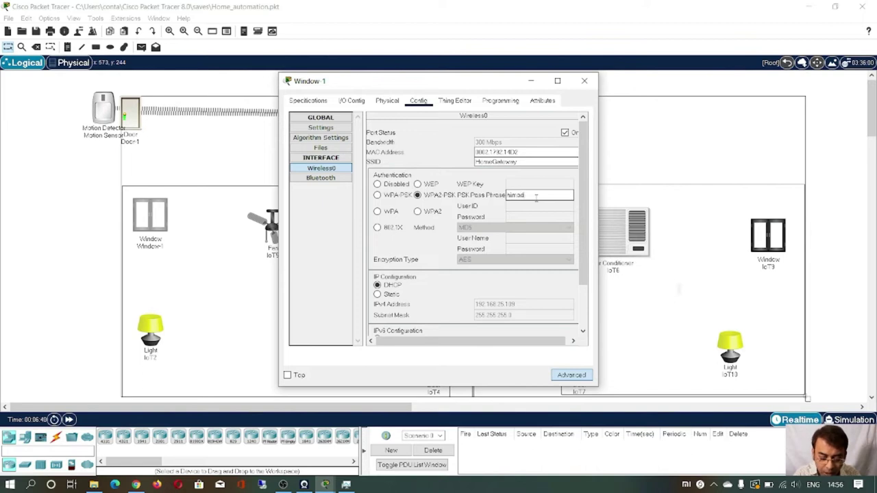
text(ri@)
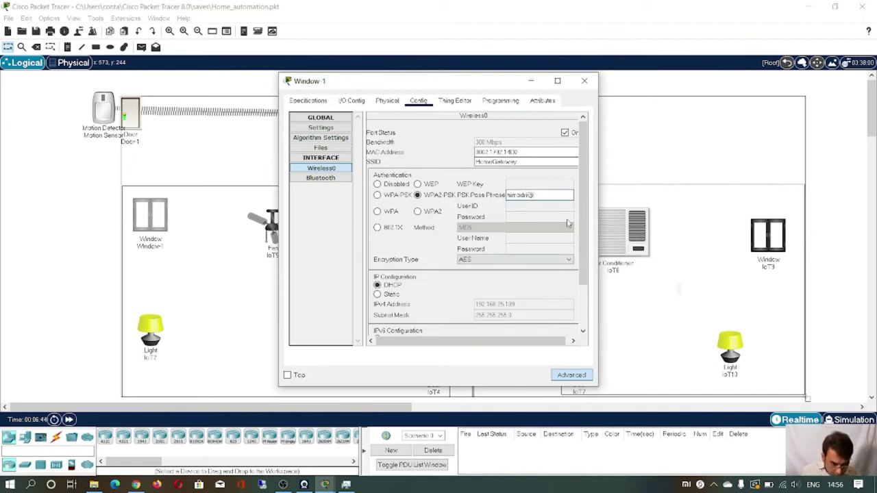
click(583, 82)
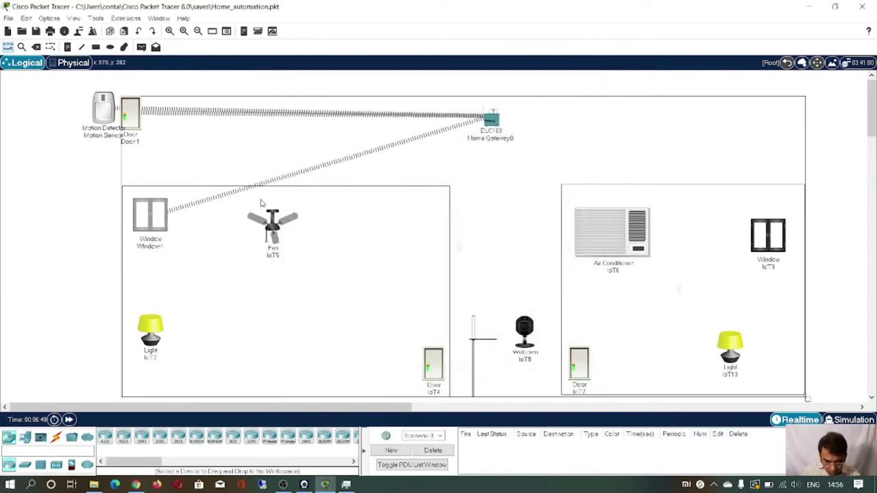
Show the advanced I/O configuration of the ceiling fan.
click(284, 231)
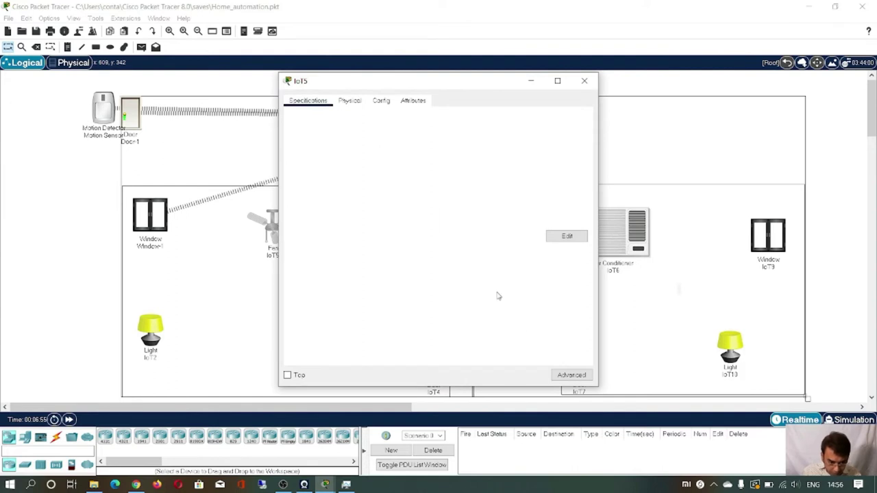
click(572, 375)
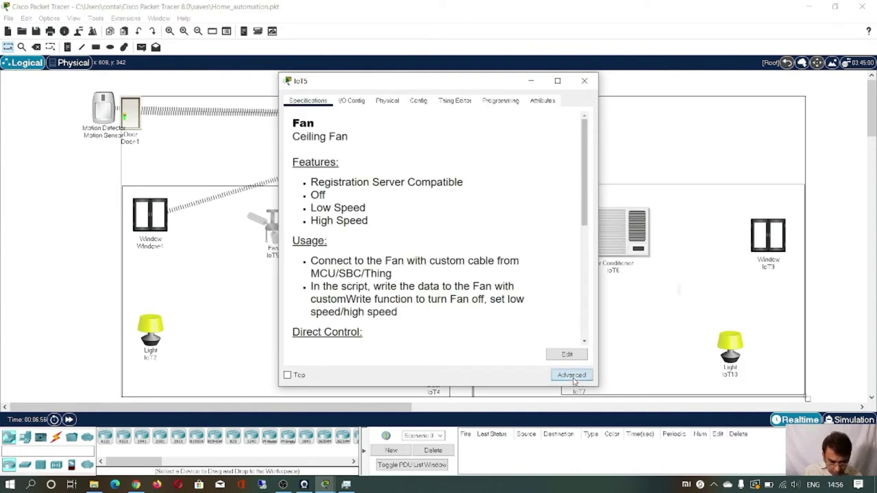
click(360, 104)
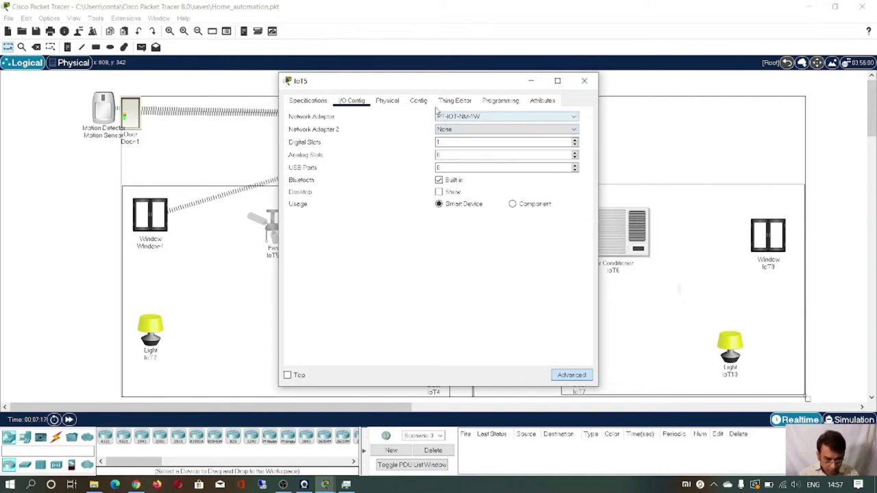
Change the ceiling fan's display name to Fan and set its IoT server to Home Gateway.
click(420, 101)
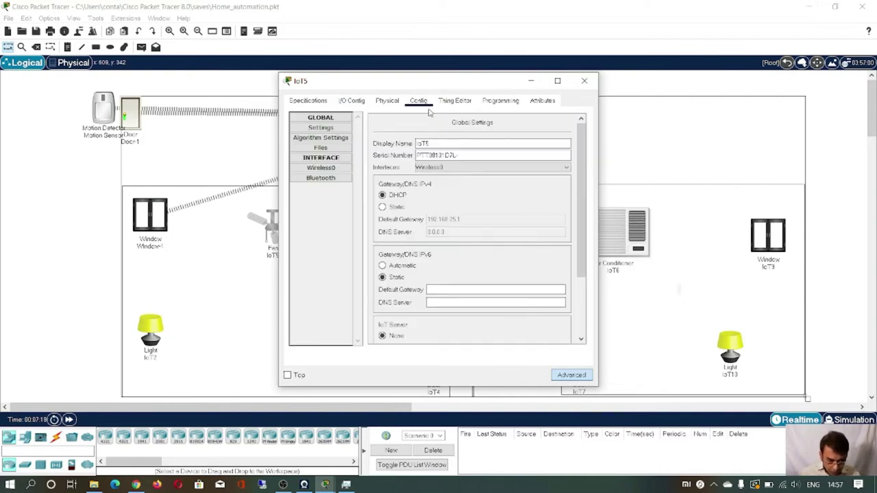
click(439, 143)
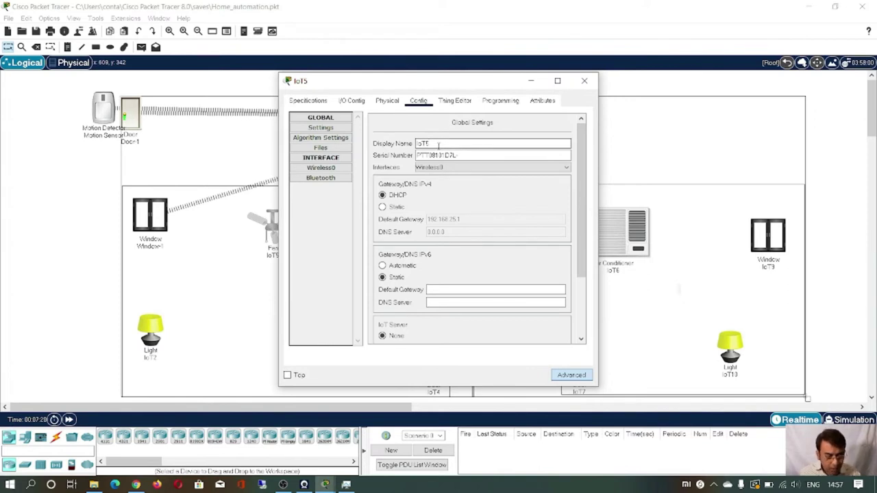
key(BackSpace)
key(BackSpace)
key(BackSpace)
key(BackSpace)
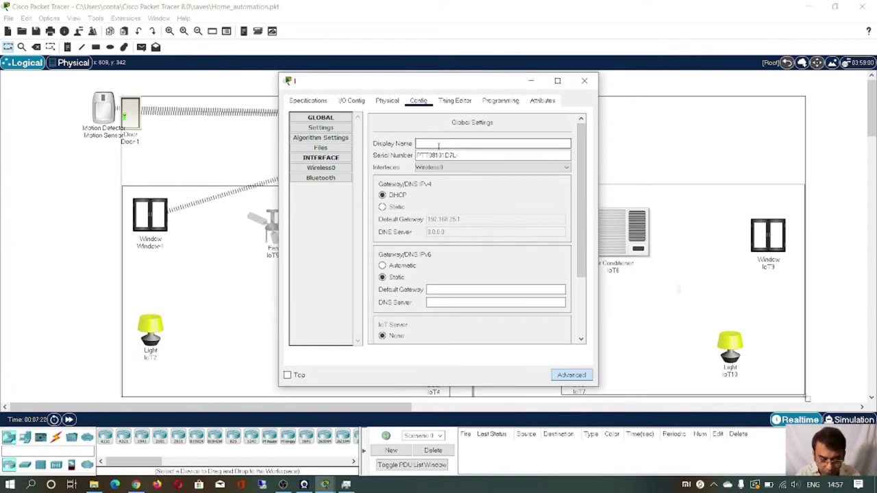
text(Fan)
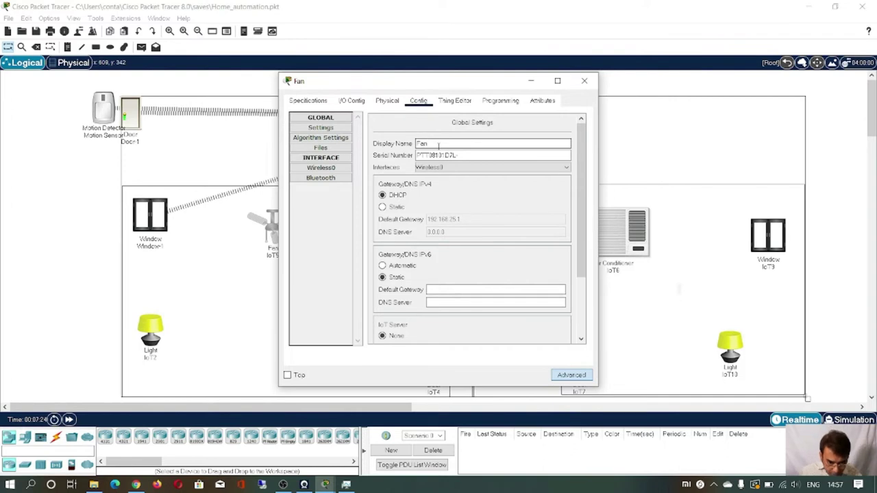
key(Return)
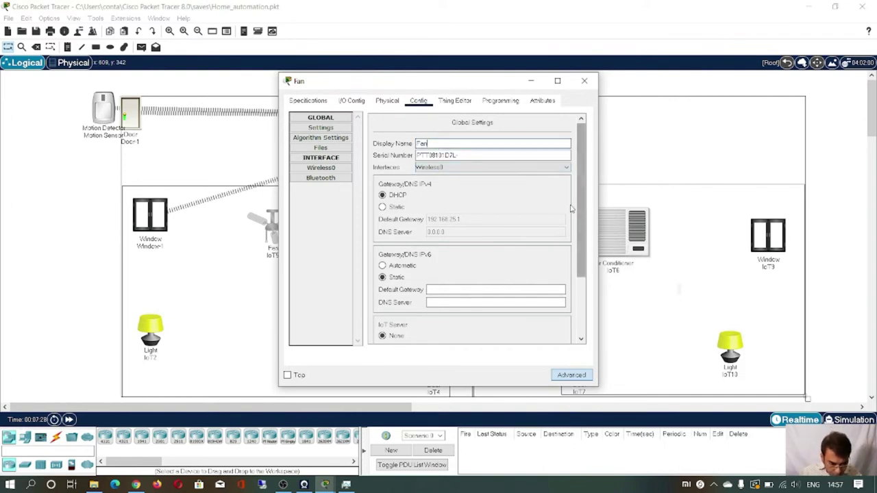
drag(581, 217, 581, 282)
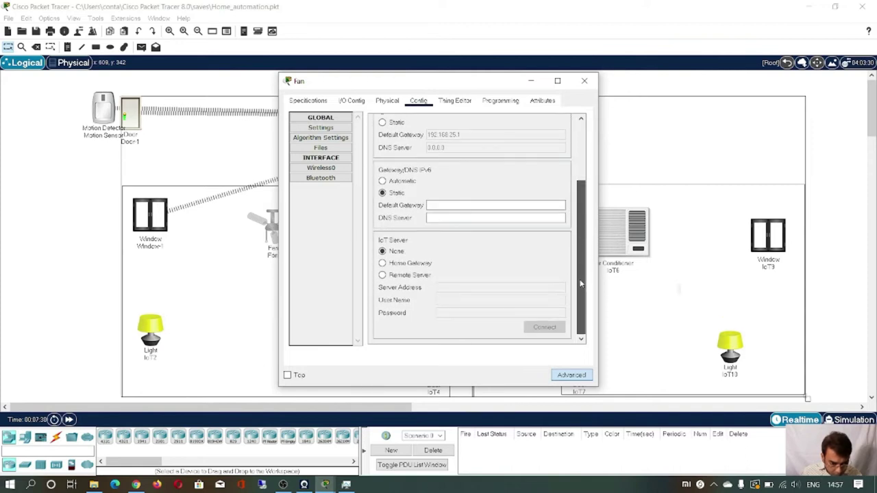
click(404, 267)
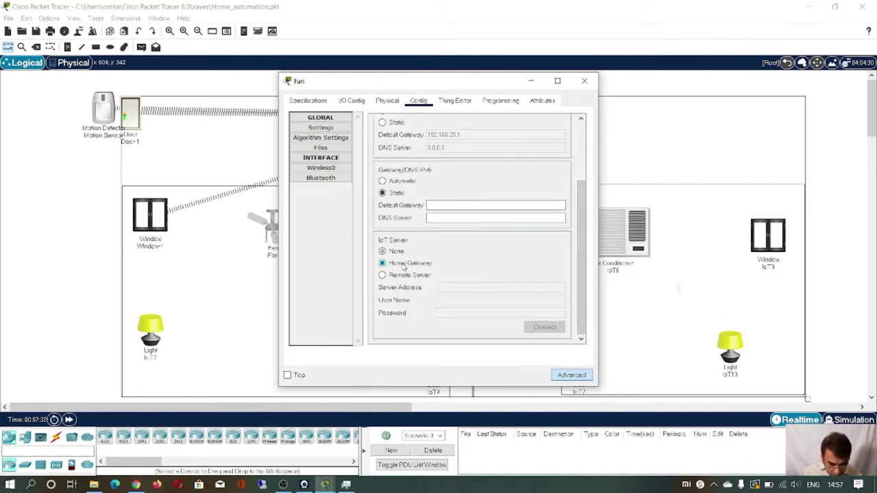
Set the fan's Wireless0 authentication to WPA2-PSK, enter the PSK pass phrase, and close its window.
click(341, 169)
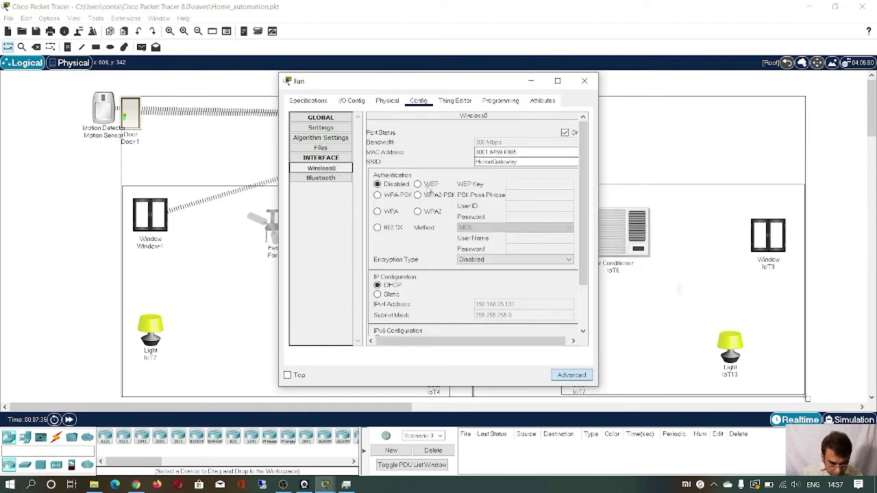
click(428, 195)
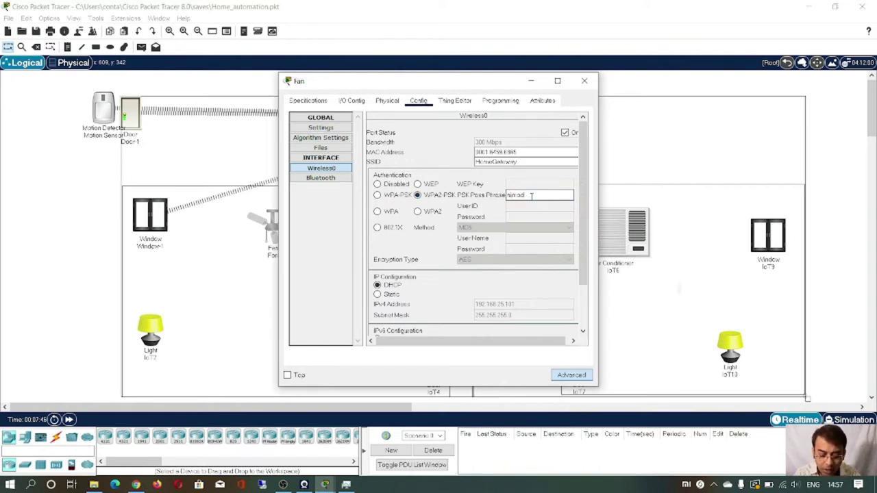
text(s)
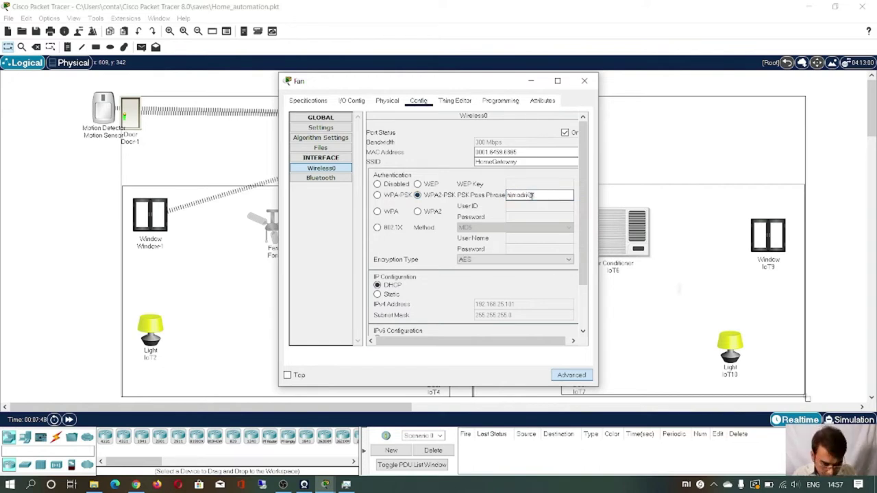
click(585, 80)
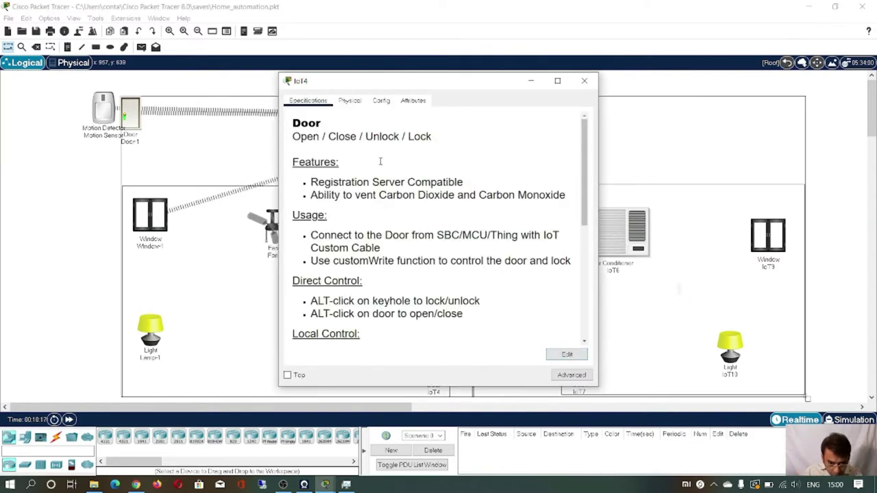
Show the advanced I/O configuration of door IoT4 and keep PT-IOT-NM-1W as its network adapter.
click(571, 376)
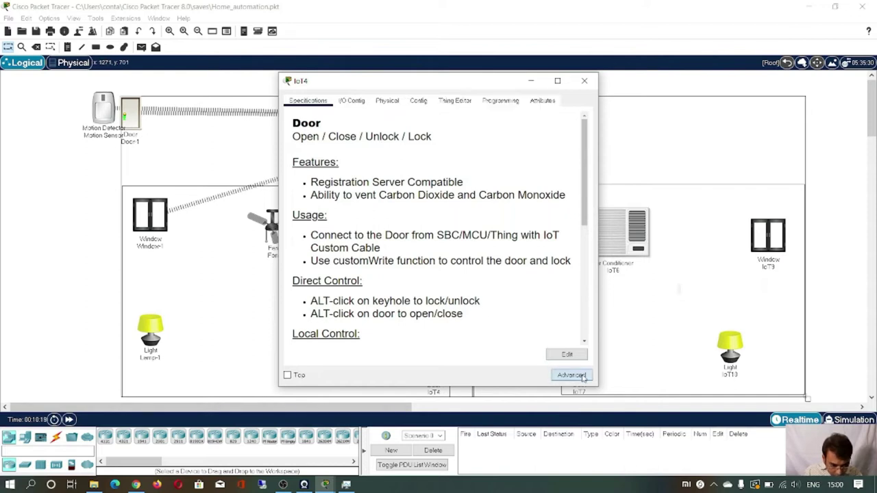
click(353, 102)
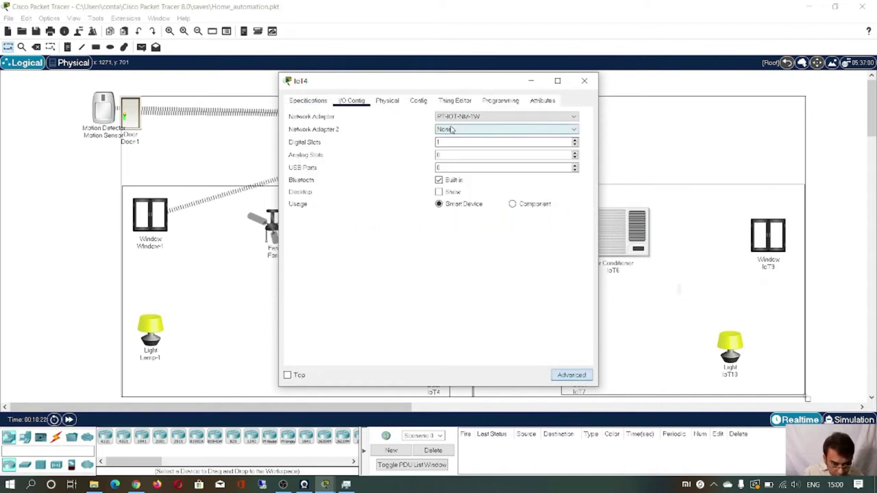
click(573, 117)
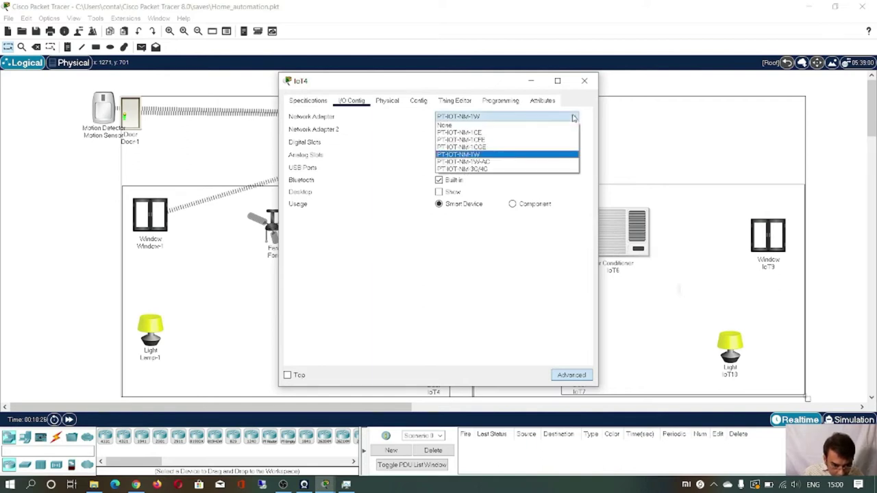
click(547, 156)
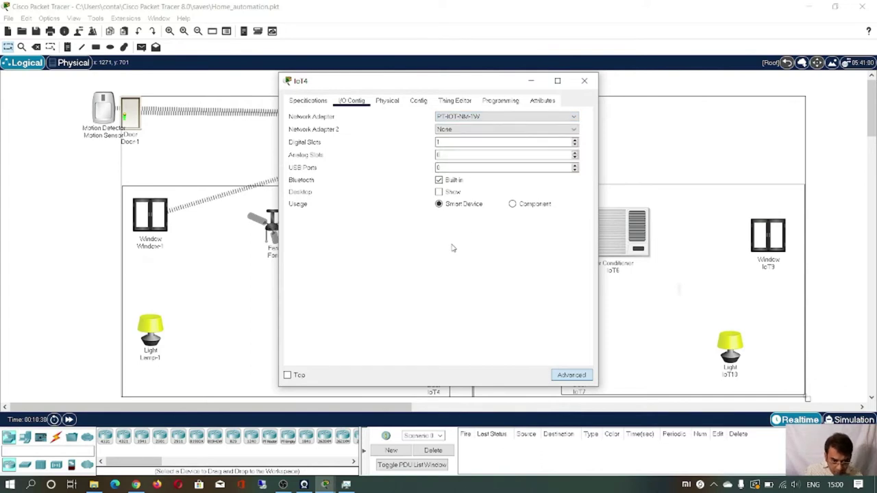
Change the display name of the door in the fan's room to Door-2 and set its IoT server to Home Gateway.
click(422, 104)
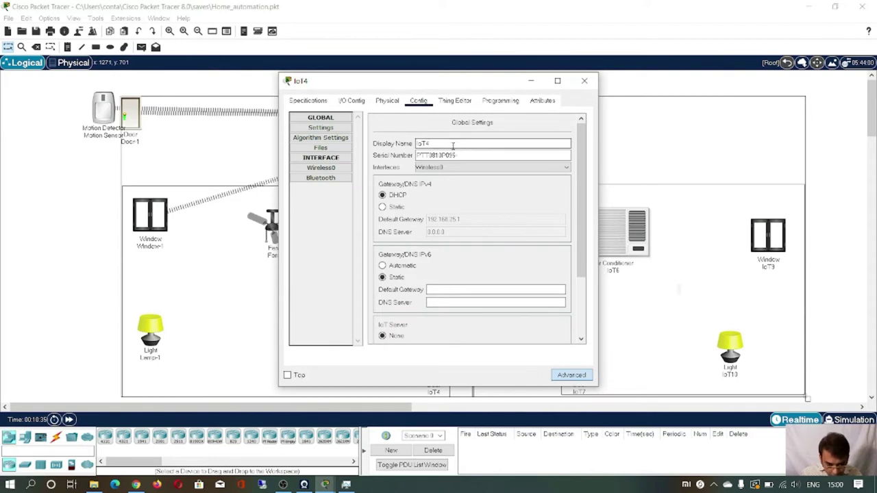
key(BackSpace)
key(BackSpace)
key(BackSpace)
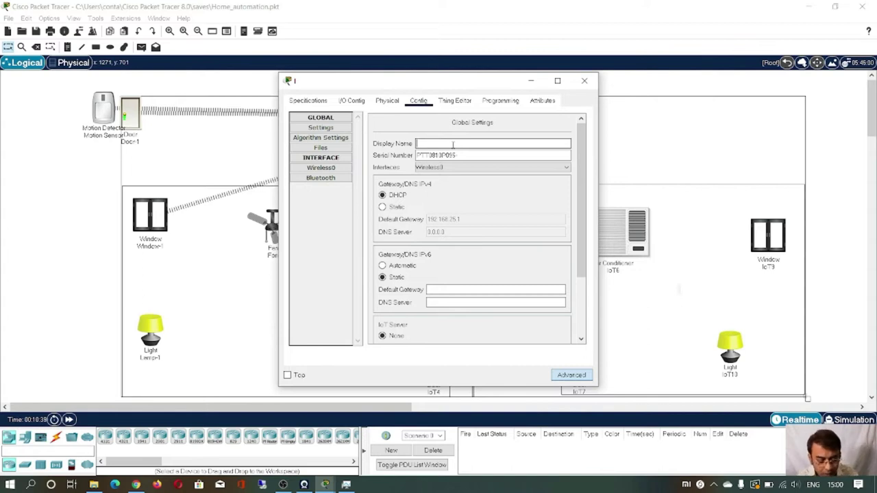
text(Door 2)
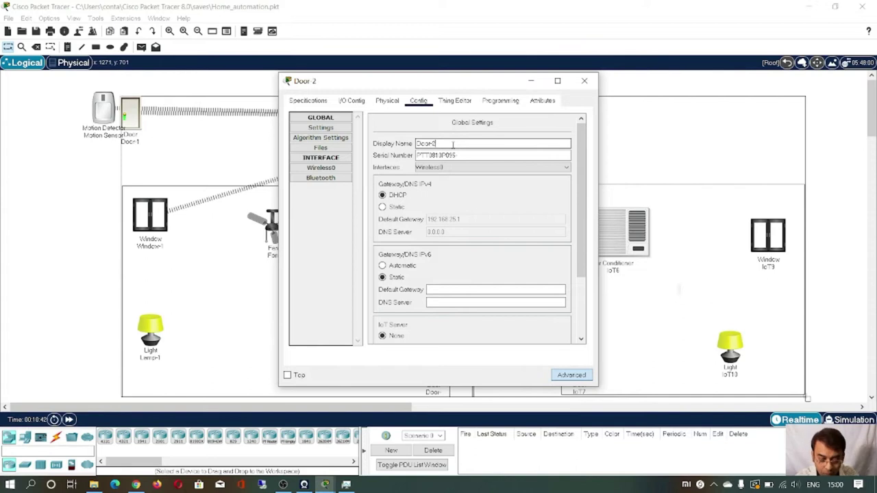
scroll(463, 277, down, 3)
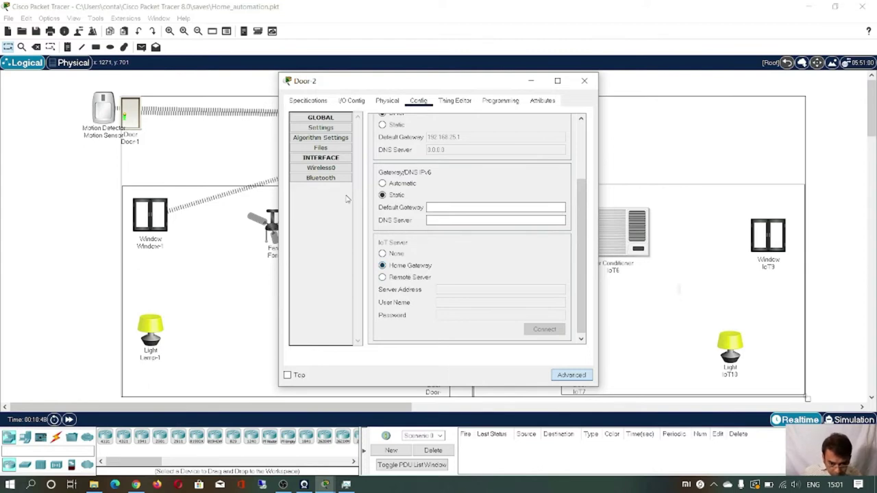
Set Door-2's Wireless0 authentication to WPA2-PSK, enter the PSK pass phrase, and close its window.
click(326, 170)
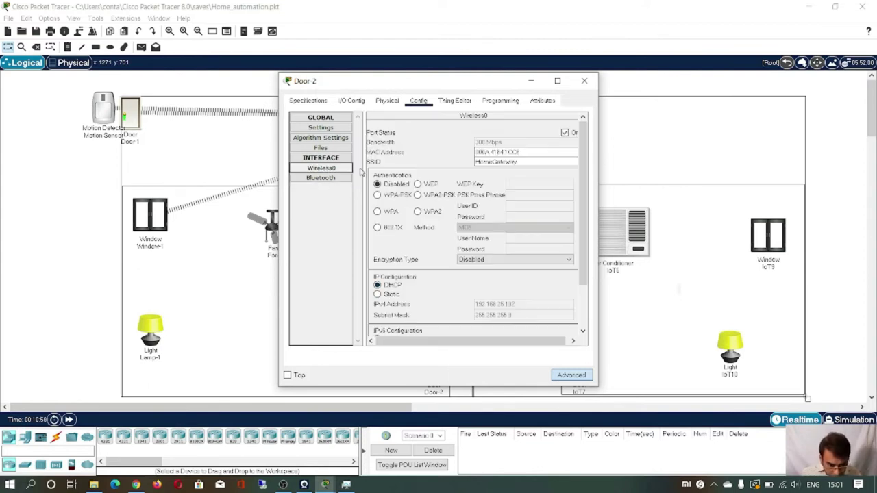
click(433, 196)
click(537, 194)
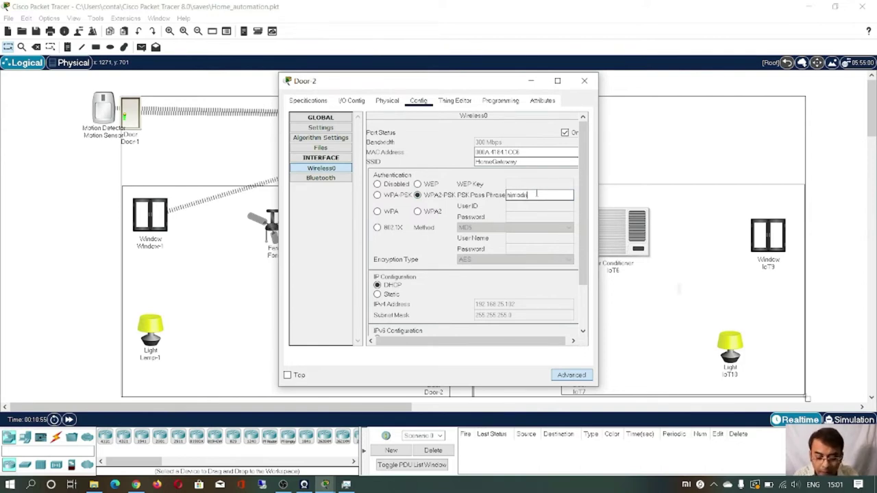
text(himadri@)
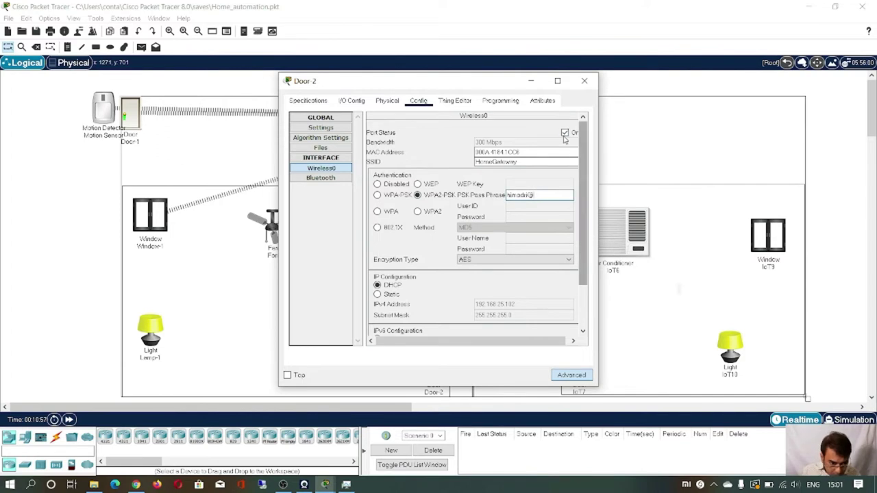
click(585, 81)
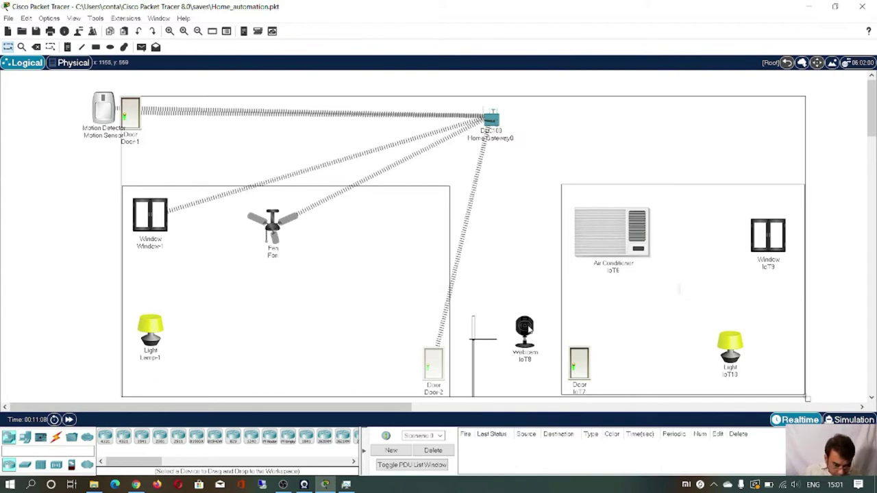
Show the advanced I/O configuration of the webcam and keep PT-IOT-NM-1W as its network adapter.
alt+click(526, 329)
click(526, 329)
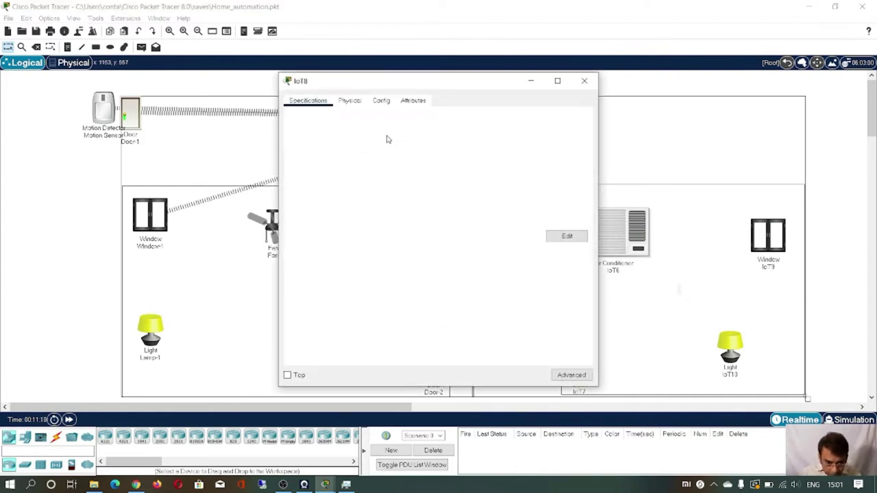
click(581, 381)
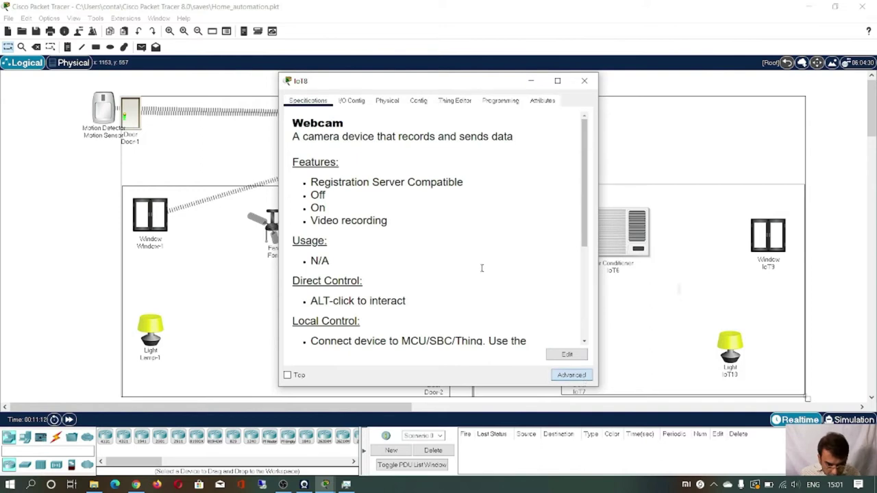
click(353, 100)
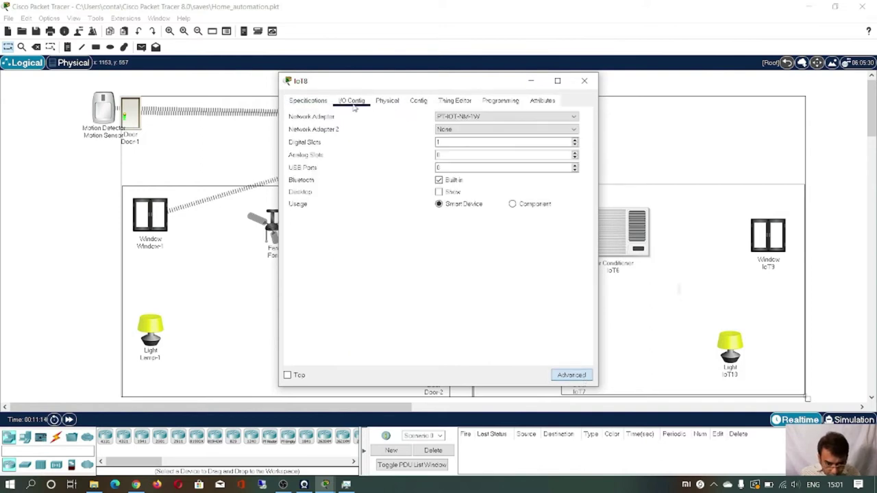
click(576, 120)
click(531, 154)
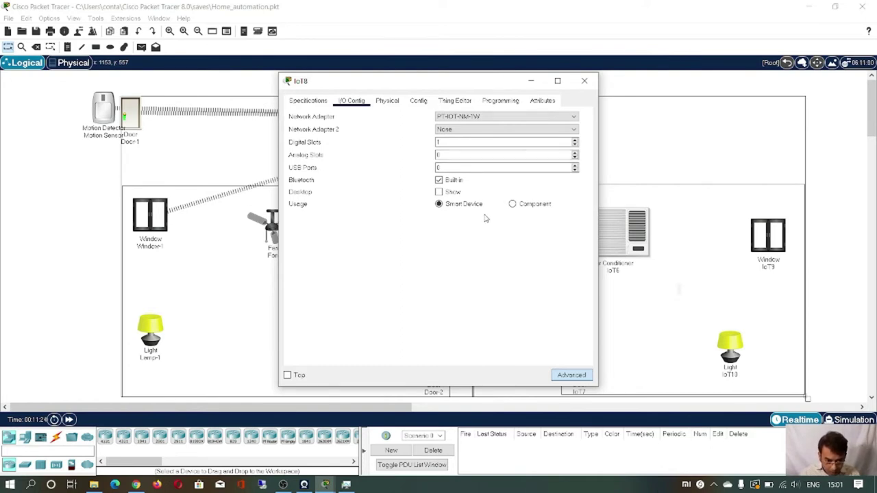
Change the webcam's display name to webcam and bring up its IoT server options.
click(418, 101)
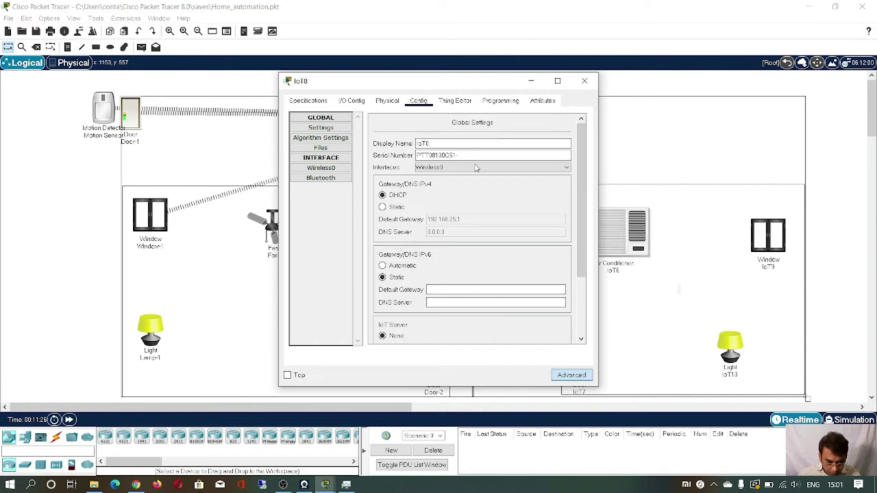
click(446, 143)
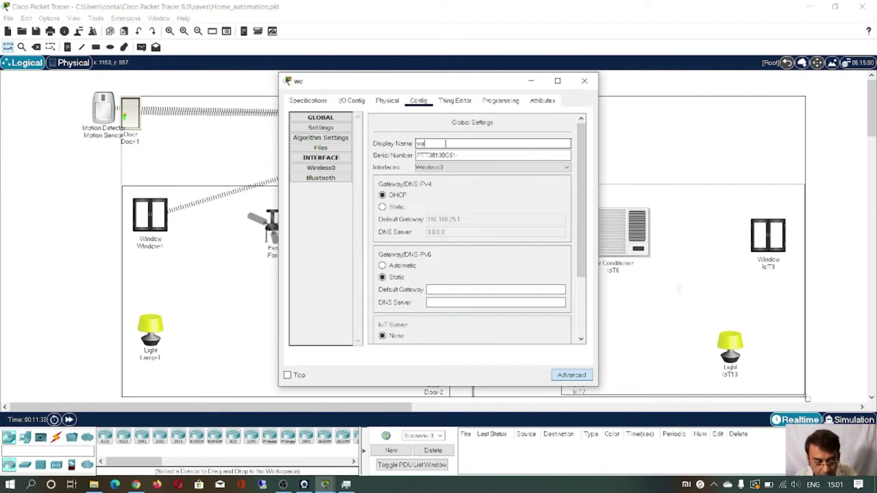
text(webcam)
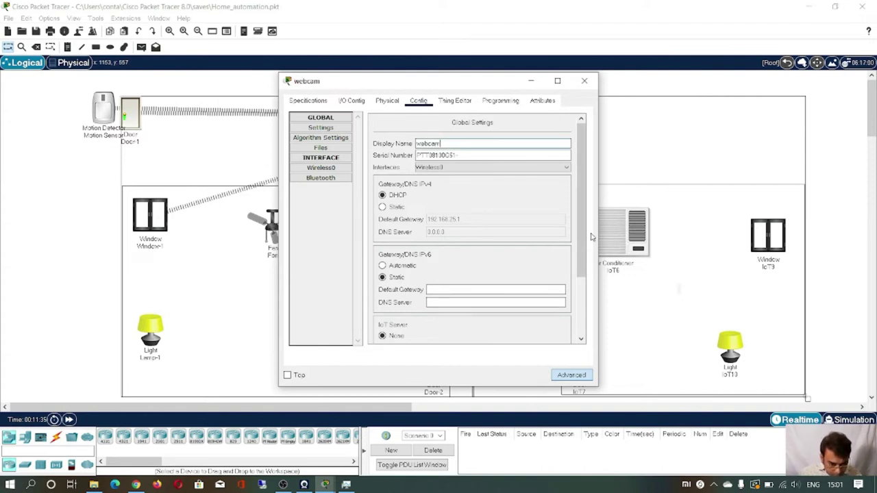
drag(579, 232, 579, 311)
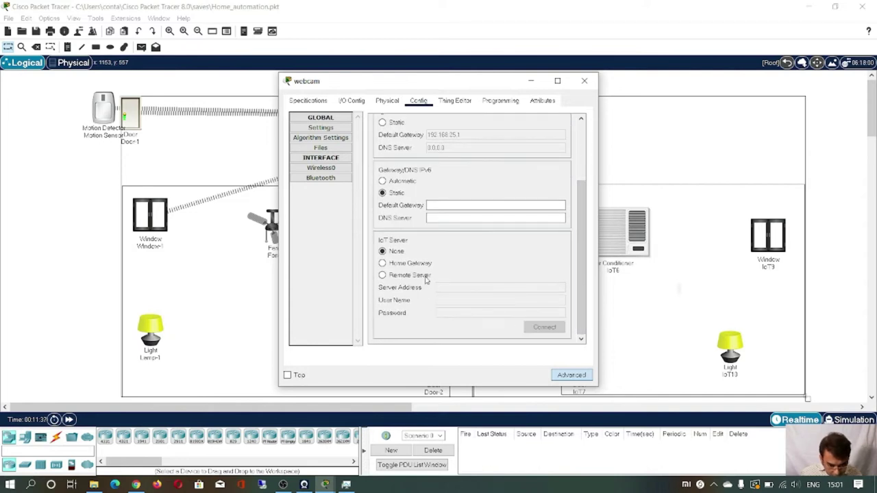
Set the webcam's Wireless0 authentication to WPA2-PSK, enter the PSK pass phrase, and close its window.
click(321, 169)
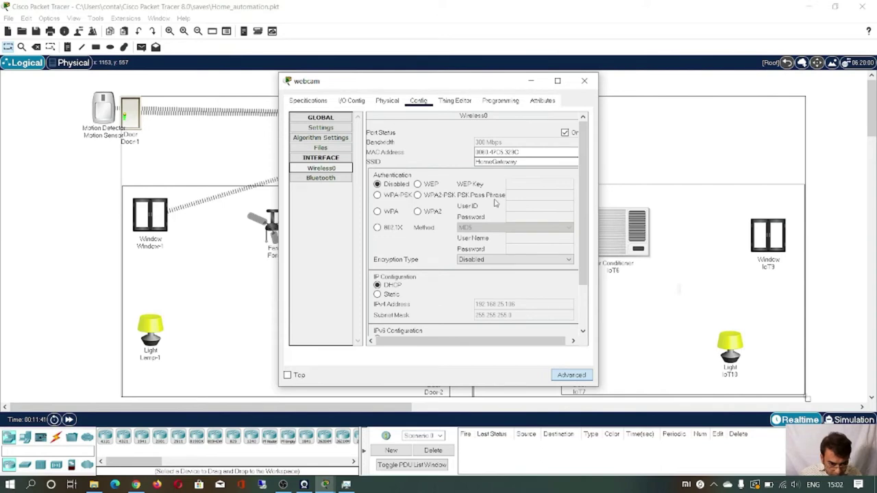
click(417, 196)
click(527, 195)
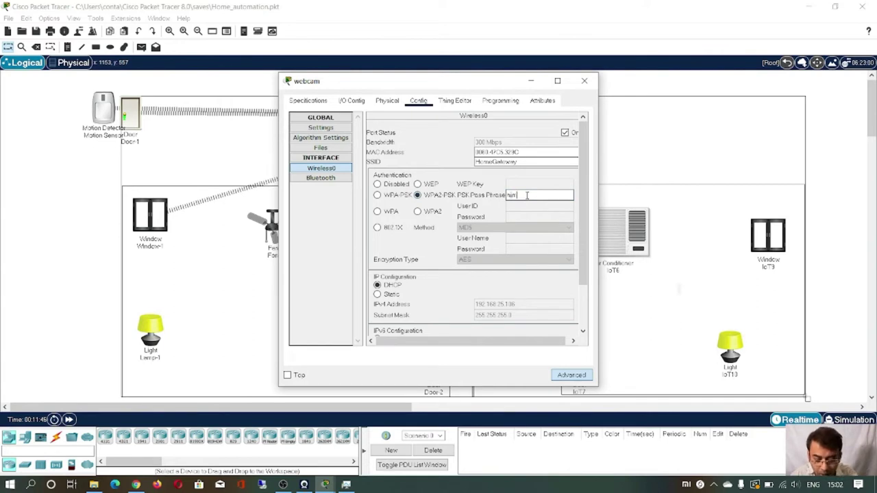
text(himadri)
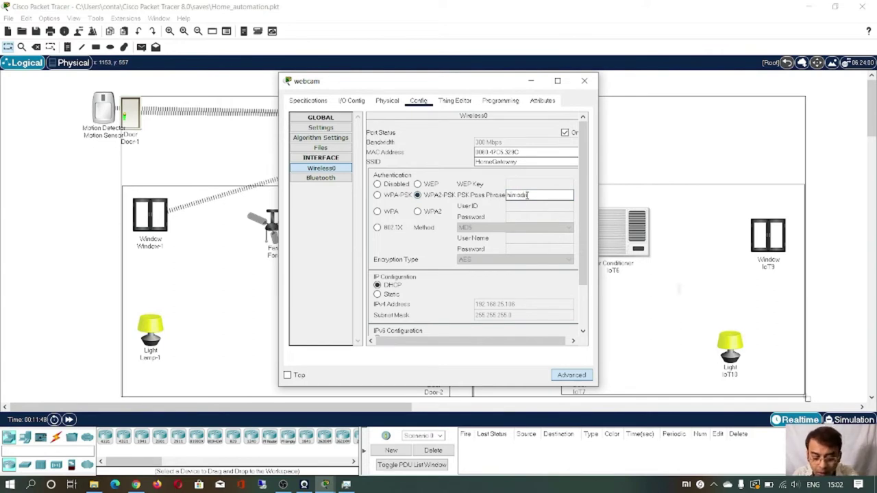
text(@)
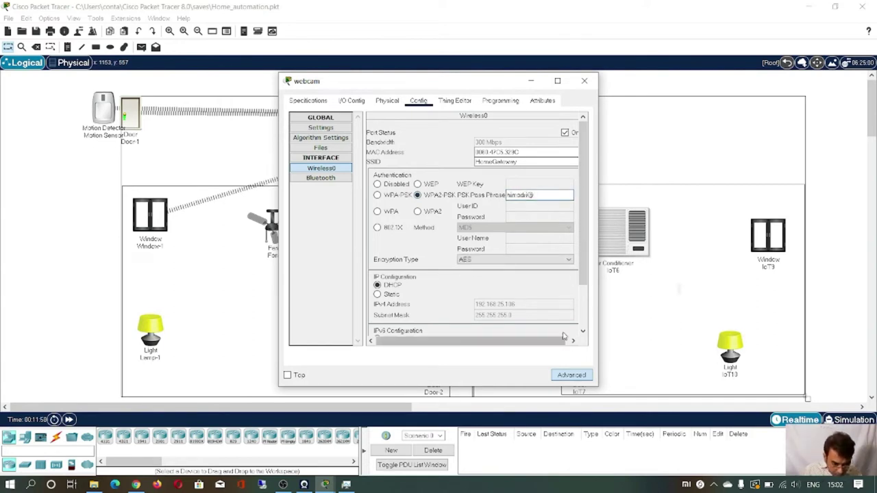
click(585, 82)
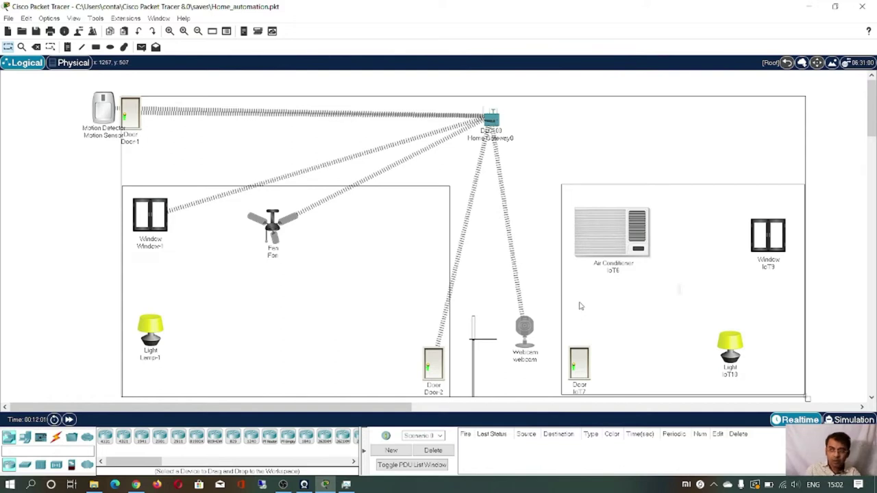
Show the advanced I/O configuration of the door in the air conditioner's room and keep PT-IOT-NM-1W as its network adapter.
click(584, 358)
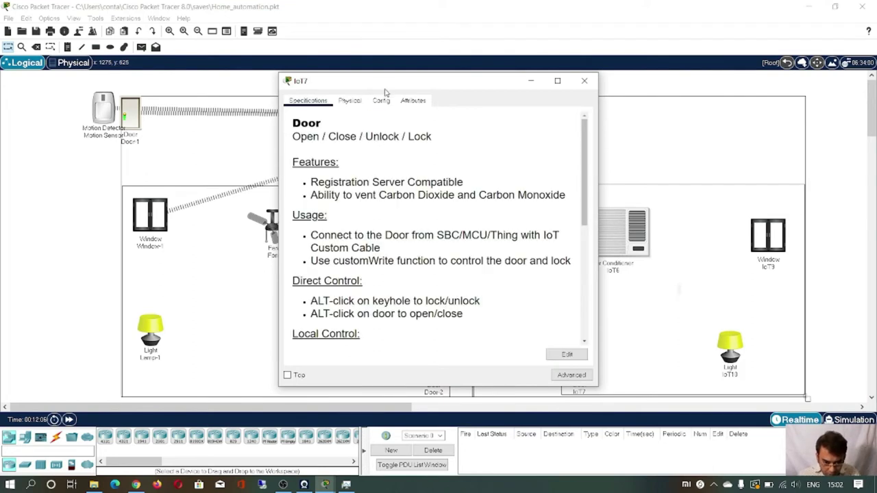
click(572, 376)
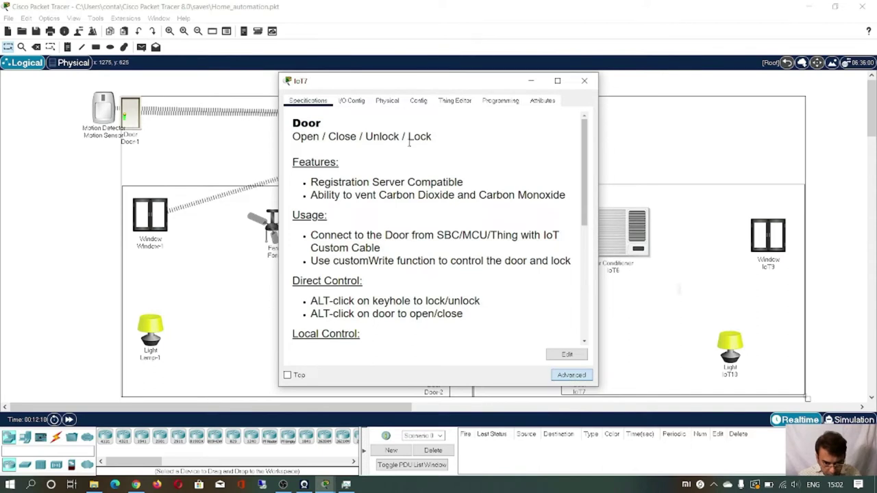
click(354, 103)
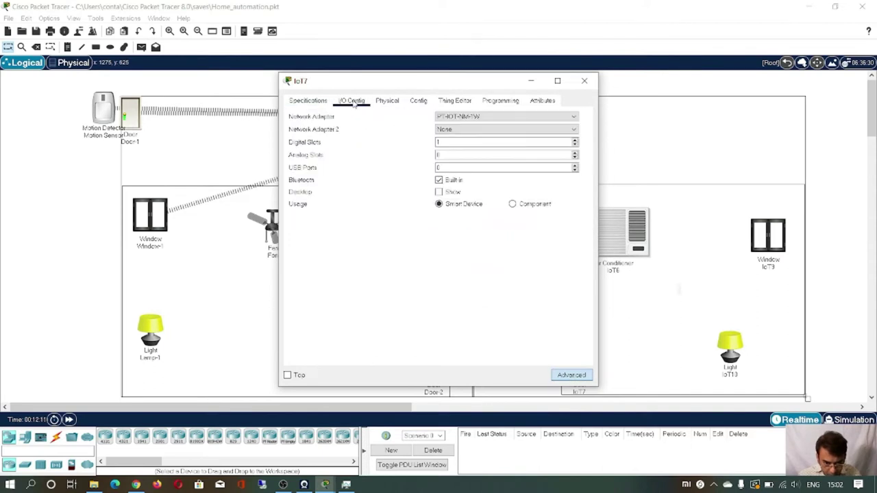
click(575, 117)
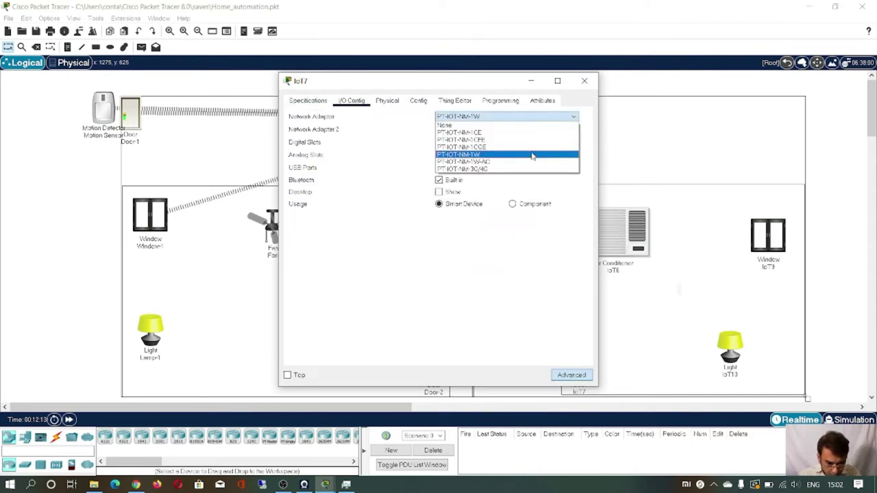
click(532, 158)
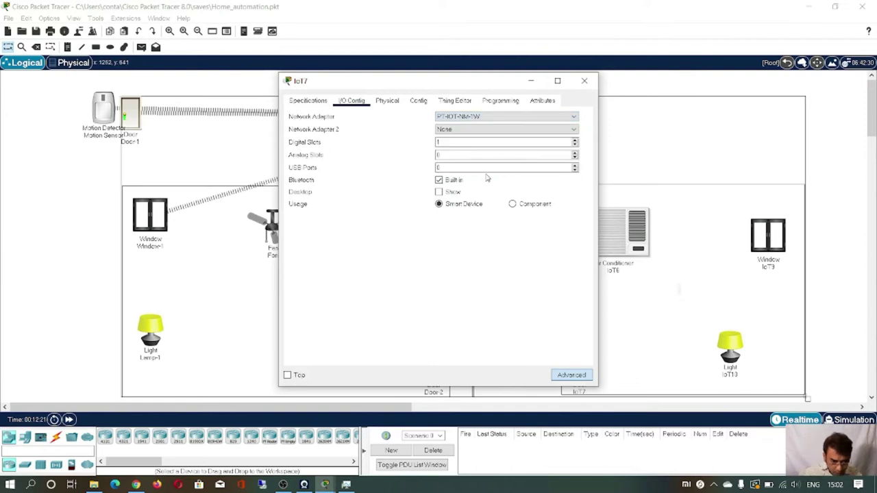
Change the display name of the door in the air conditioner's room to Door-3 and bring up its IoT server options.
click(421, 103)
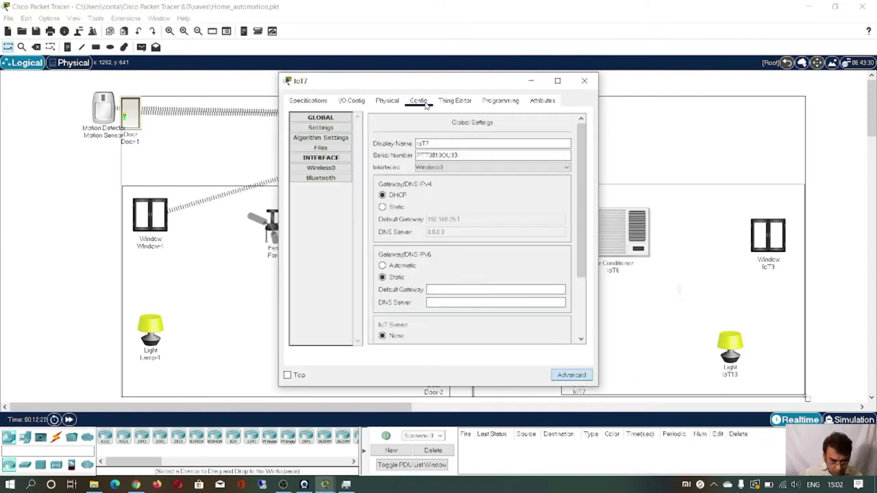
click(446, 144)
key(BackSpace)
key(BackSpace)
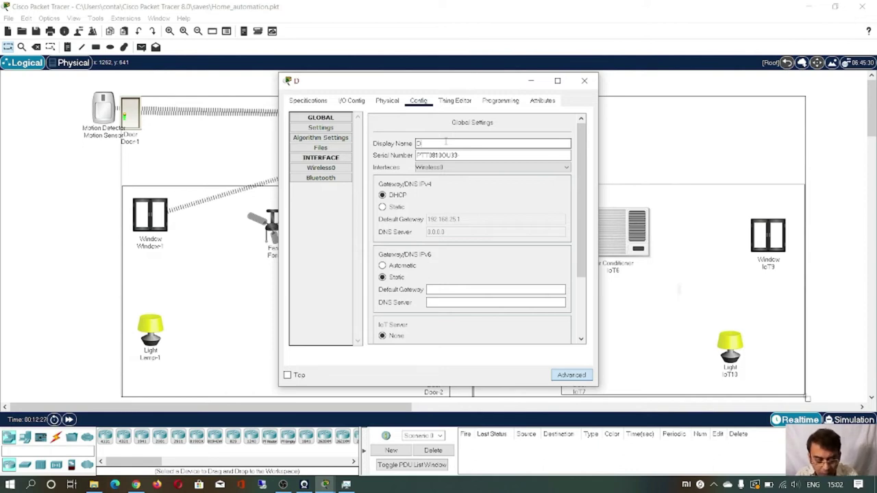
text(Door 3)
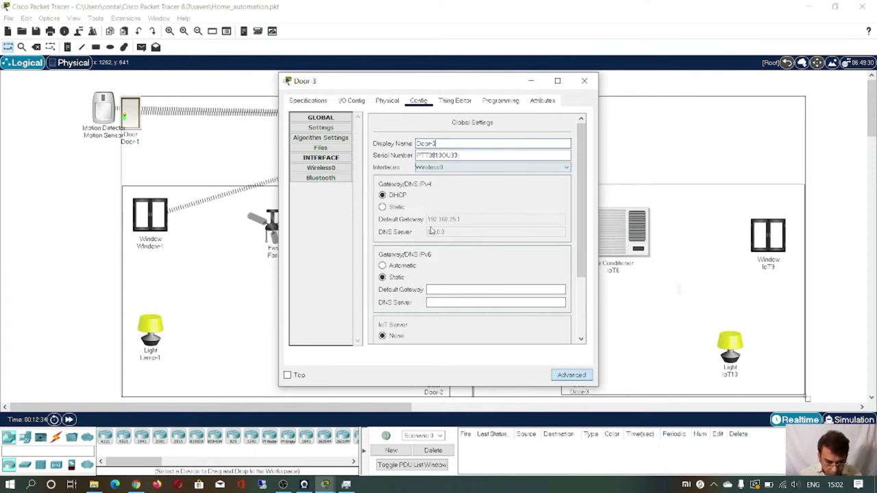
scroll(541, 227, down, 1)
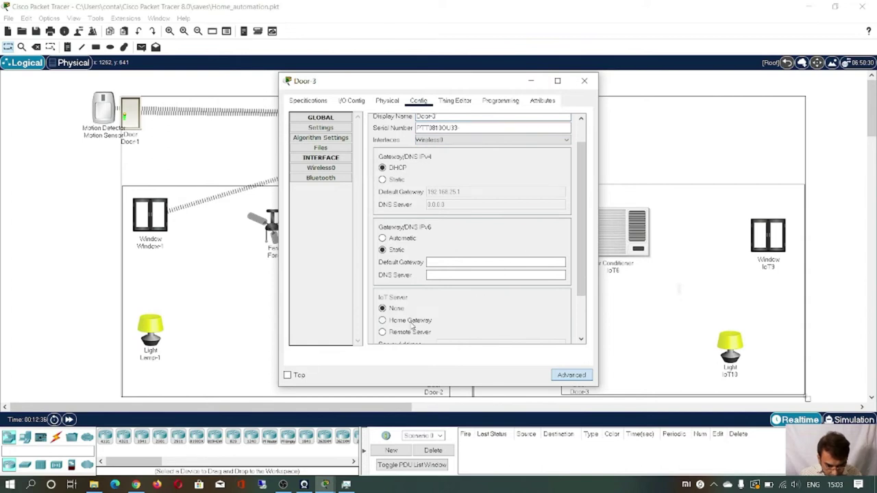
Set Door-3's Wireless0 authentication to WPA2-PSK, enter the PSK pass phrase, and close its window.
click(322, 167)
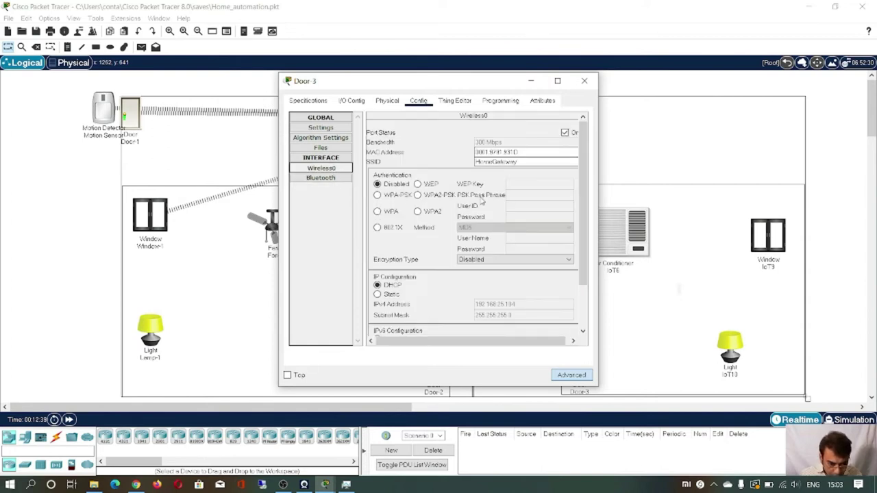
click(417, 195)
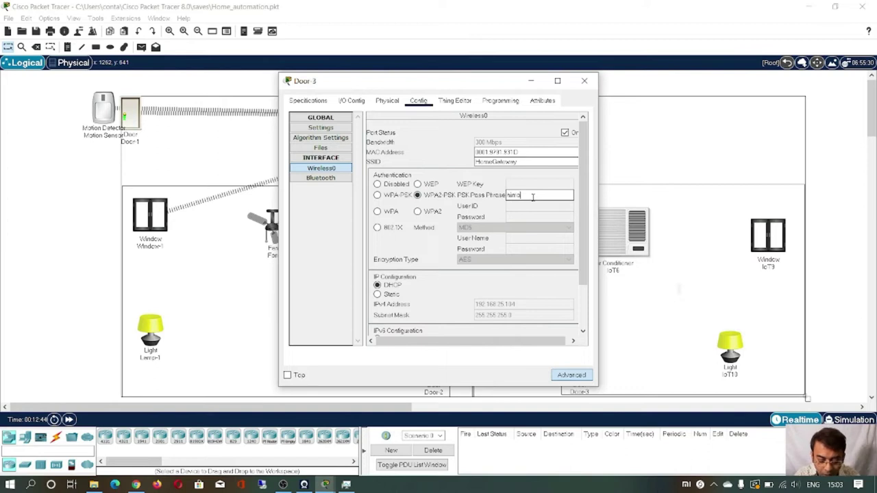
click(533, 197)
text(himadri@)
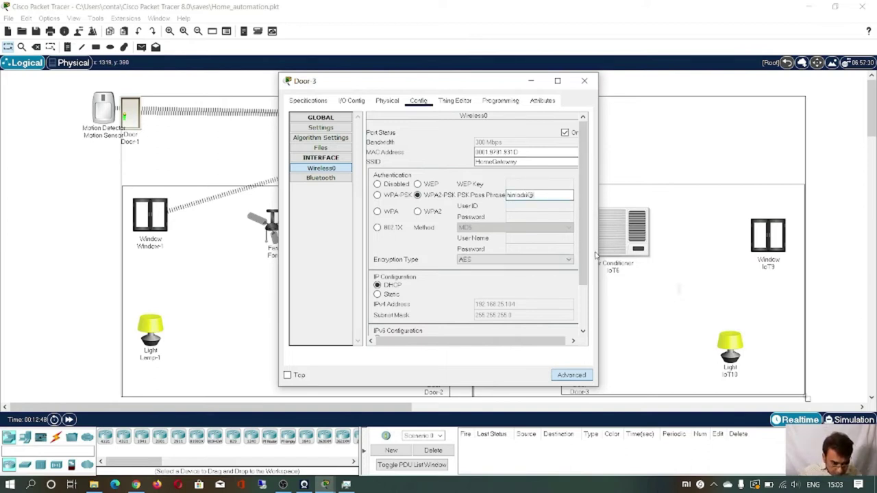
drag(583, 259, 578, 306)
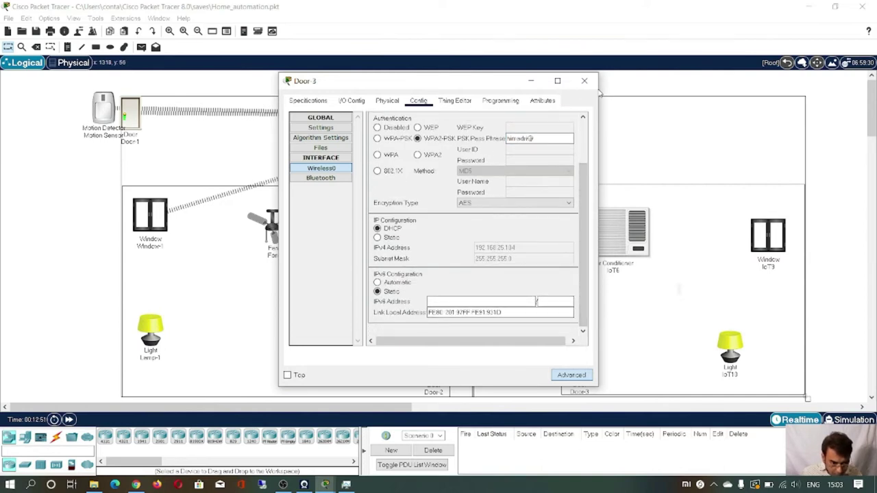
click(585, 81)
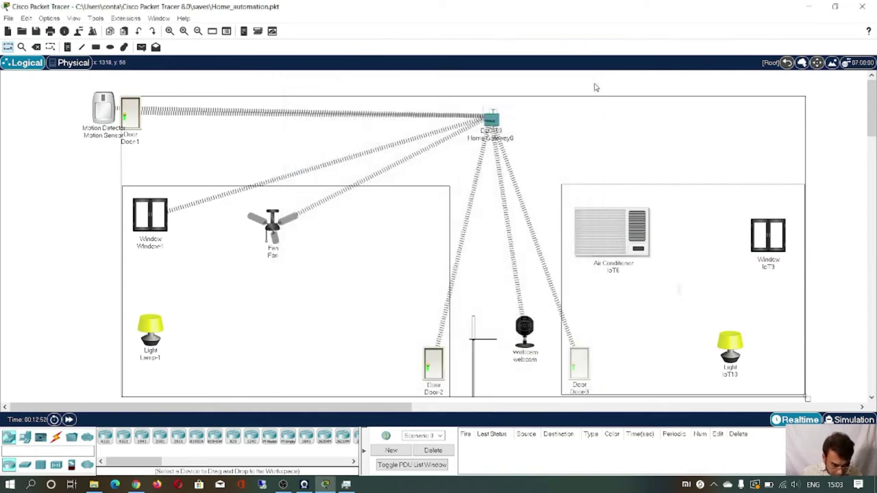
Show the advanced I/O configuration of the air conditioner and keep PT-IOT-NM-1W as its network adapter.
click(620, 250)
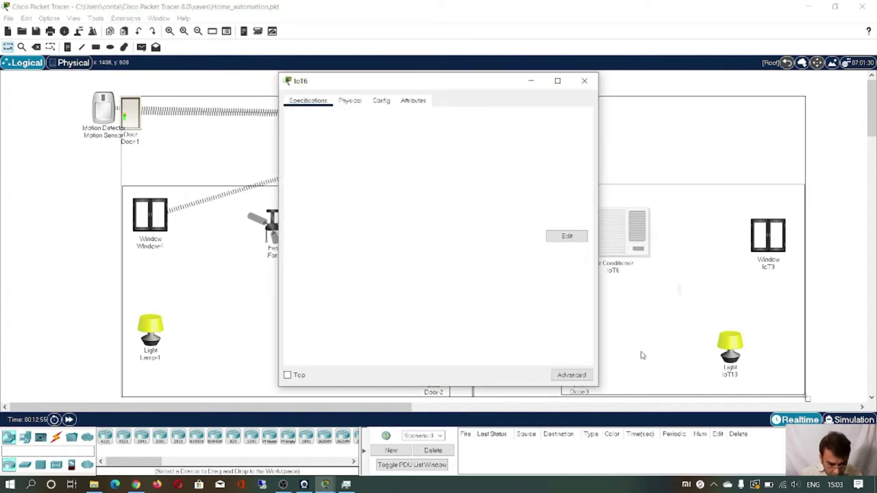
click(587, 375)
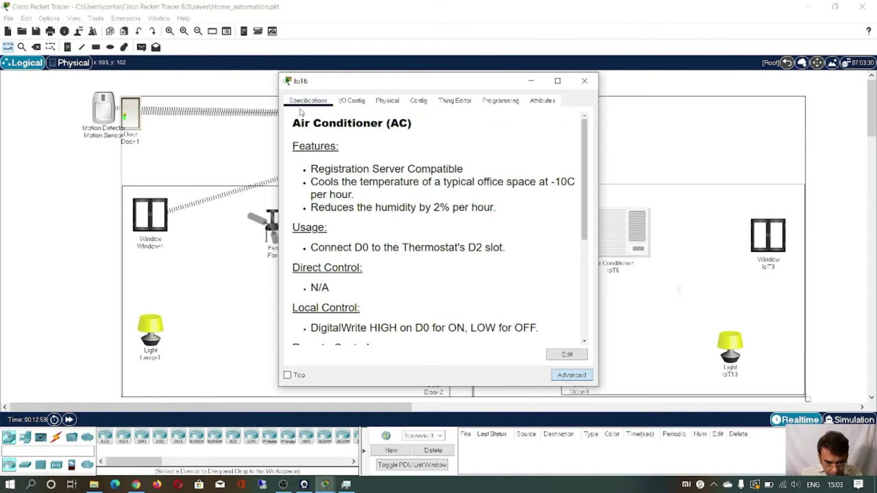
click(352, 101)
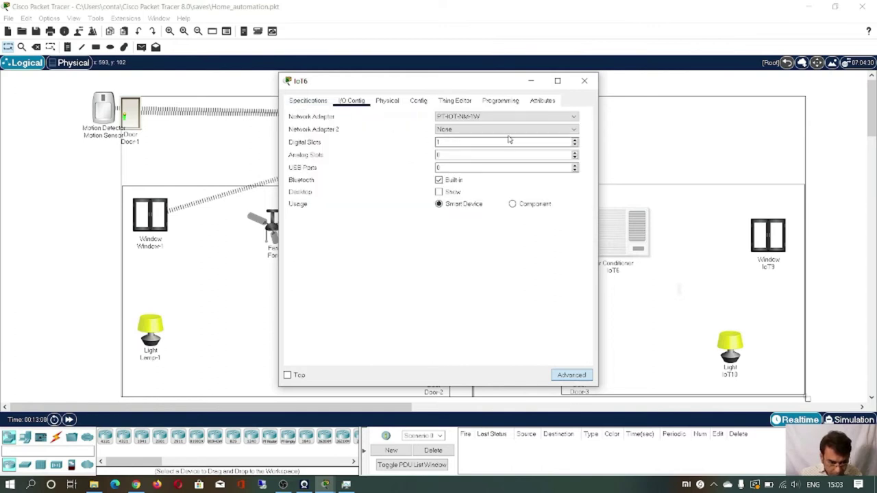
click(574, 117)
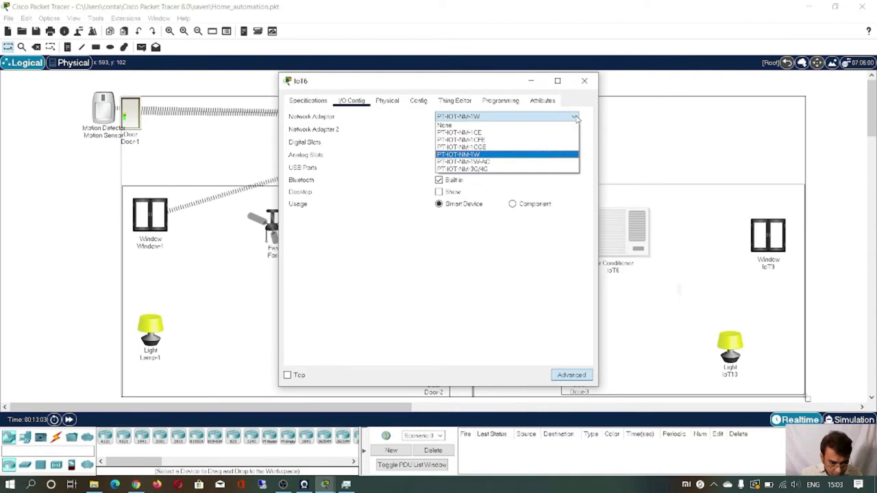
click(522, 154)
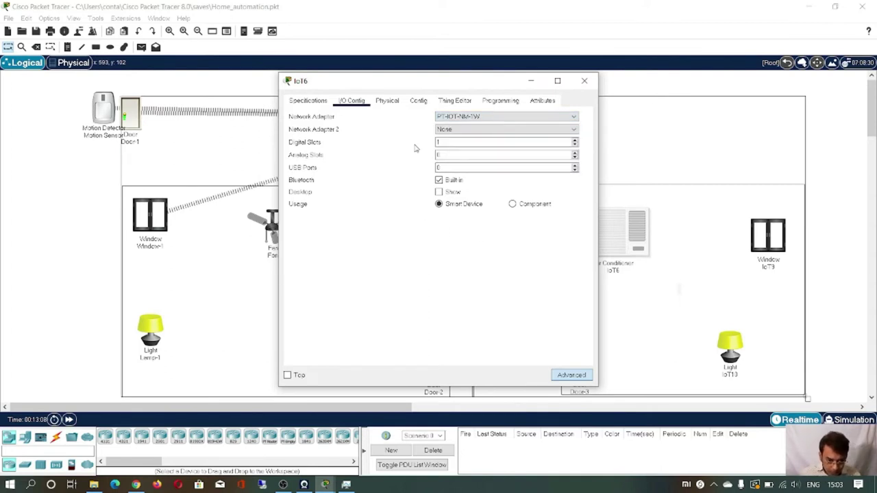
Change the air conditioner's display name to AC and close its window.
click(417, 101)
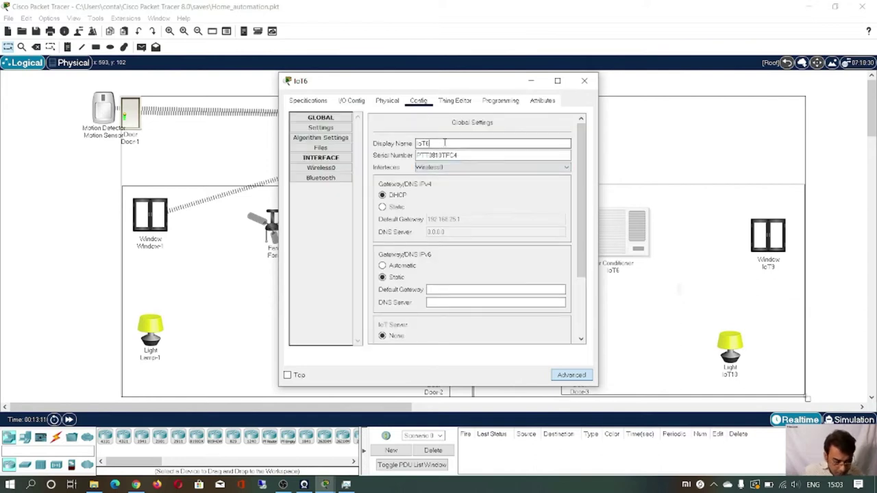
key(BackSpace)
key(BackSpace)
key(BackSpace)
key(BackSpace)
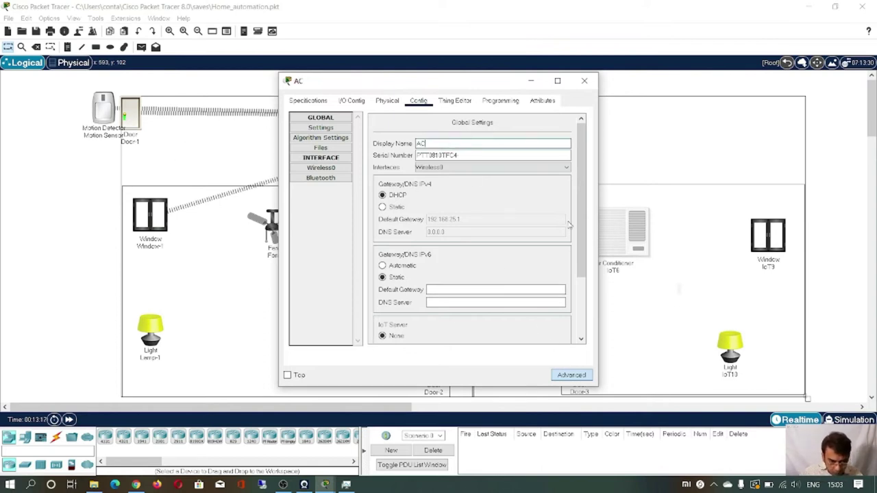
click(588, 81)
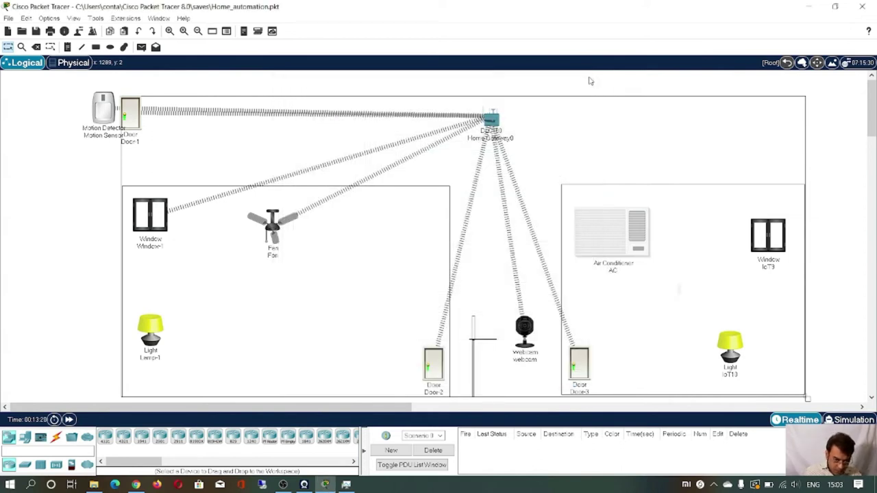
Set the AC's Wireless0 authentication to WPA2-PSK, enter the PSK pass phrase, and close its window.
click(598, 235)
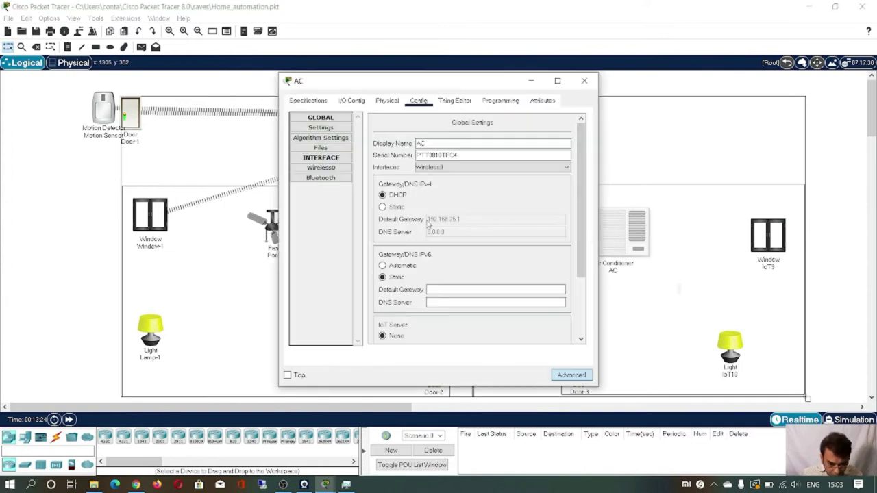
click(326, 168)
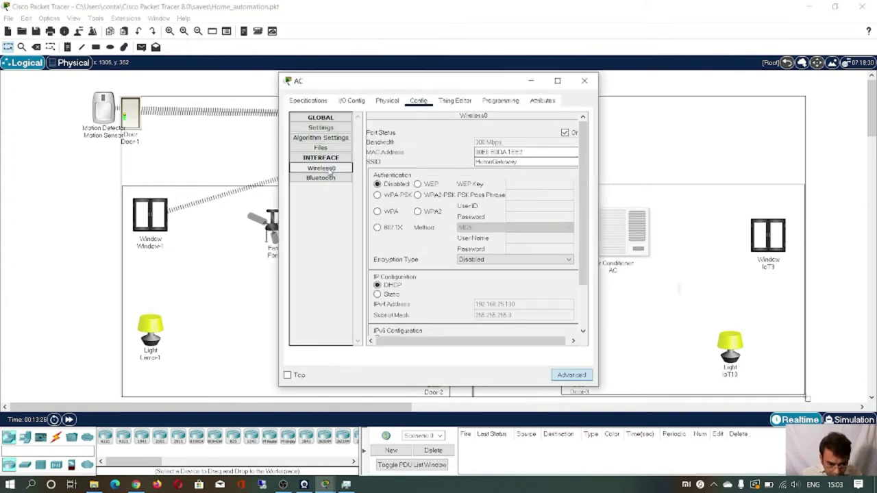
click(445, 197)
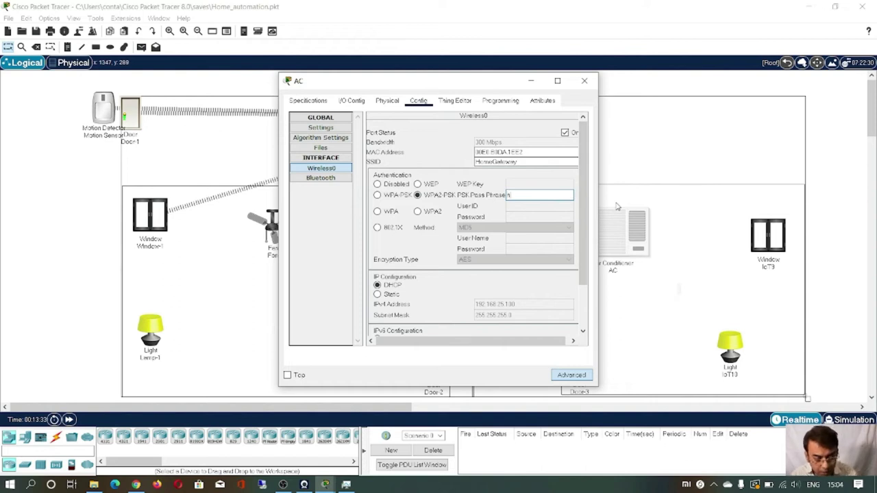
text(himadri)
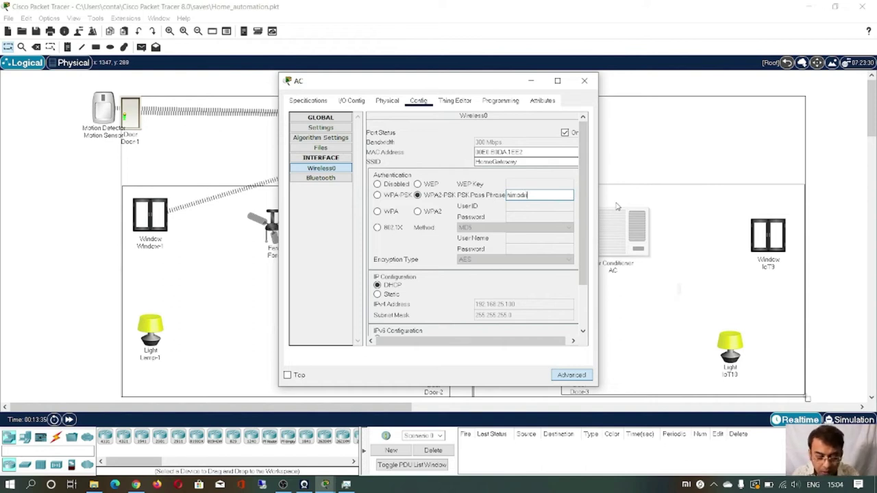
text(@)
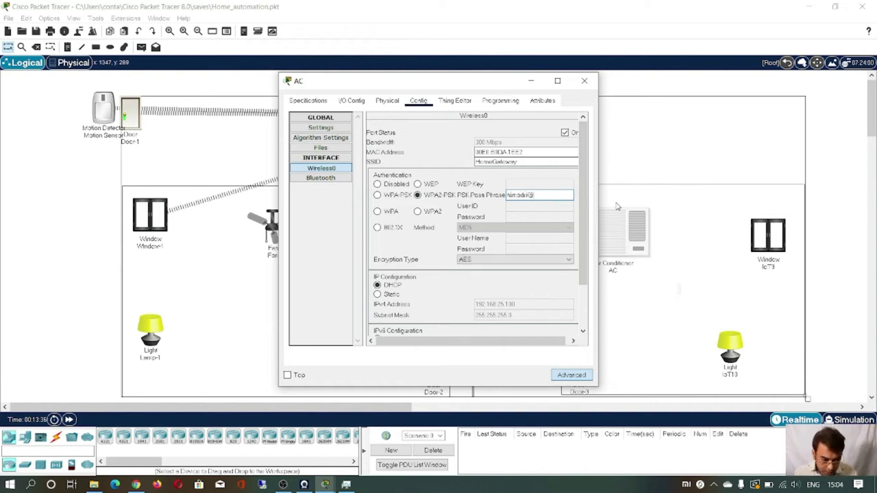
click(593, 87)
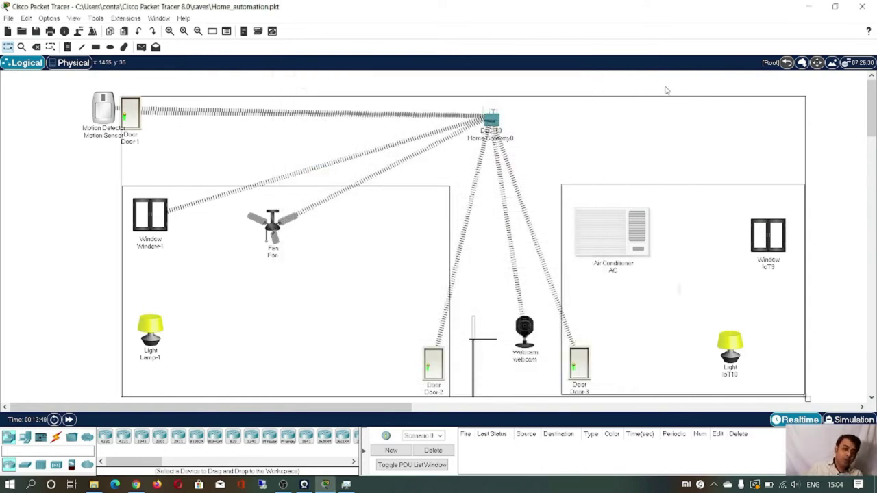
Show the advanced I/O configuration of the window in the air-conditioned room and keep PT-IOT-NM-1W as its network adapter.
click(771, 239)
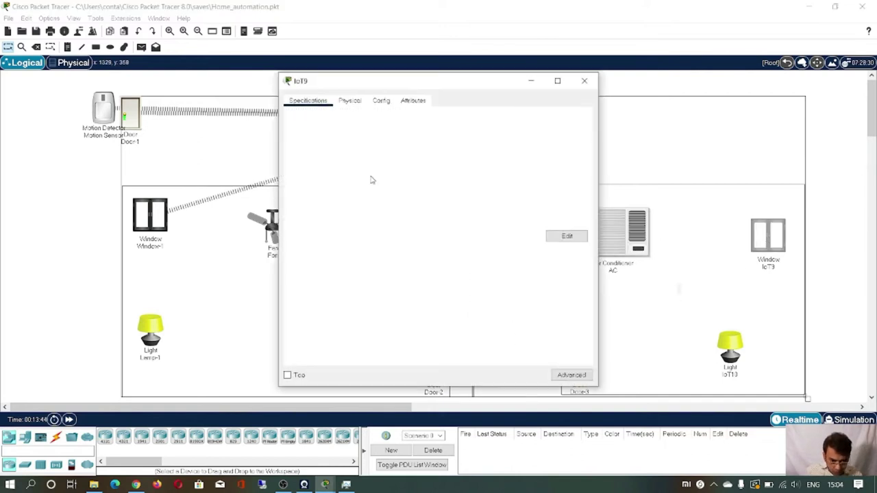
click(579, 376)
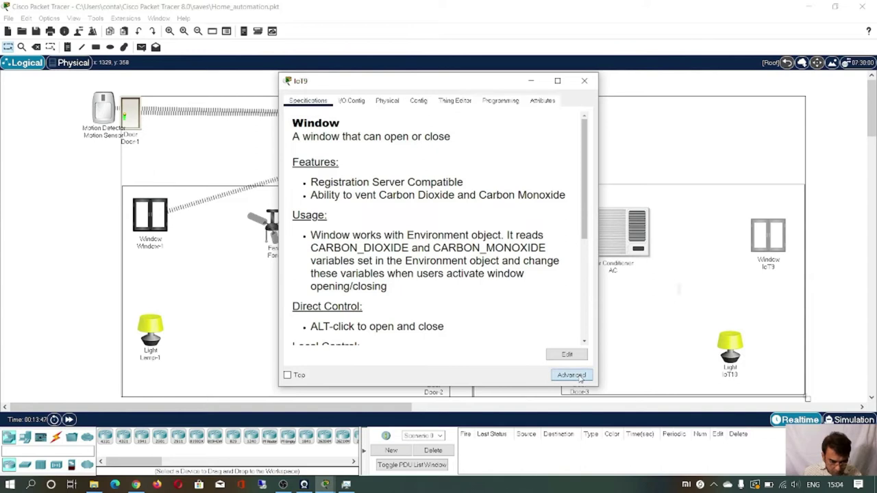
click(353, 103)
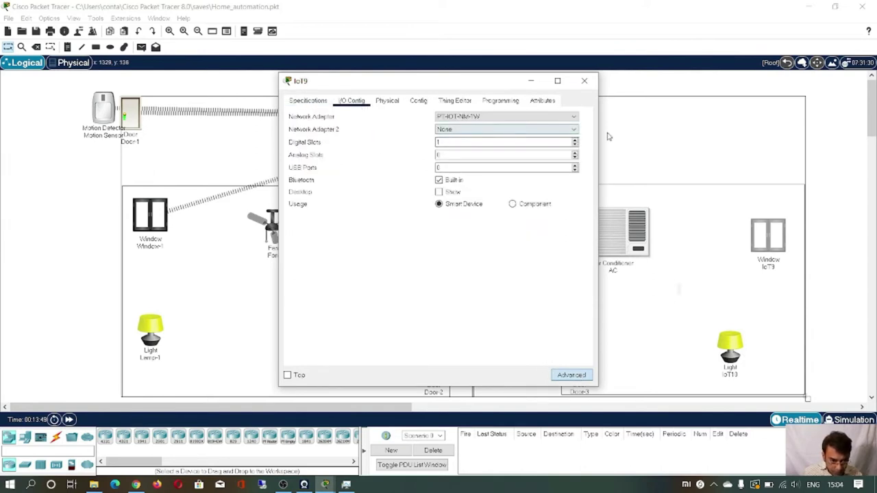
click(576, 117)
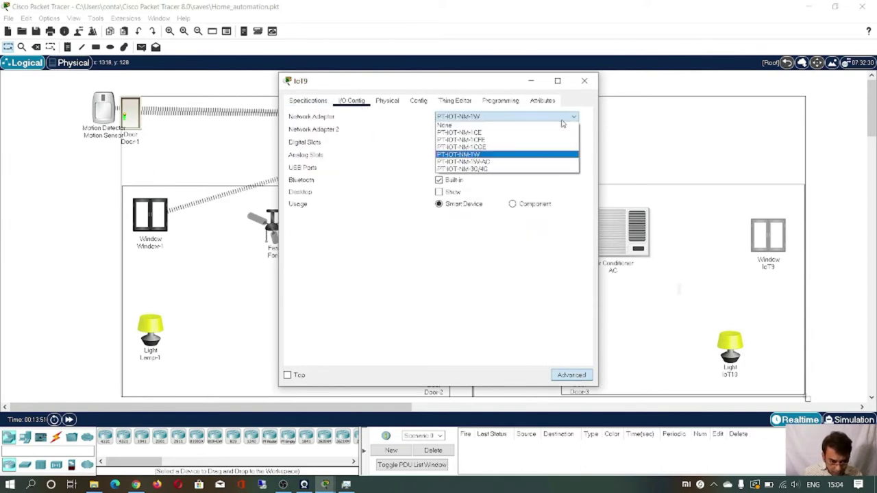
click(535, 156)
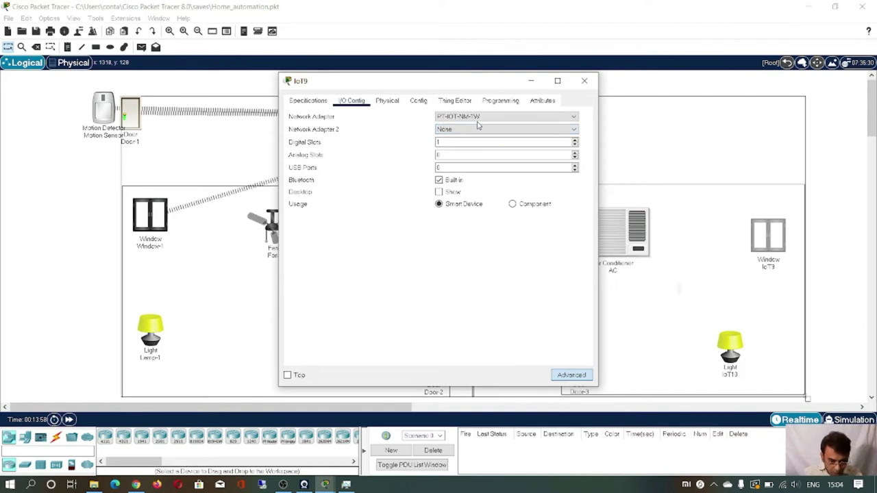
Change that window's display name to Window-2 and set its IoT server to Home Gateway.
click(425, 108)
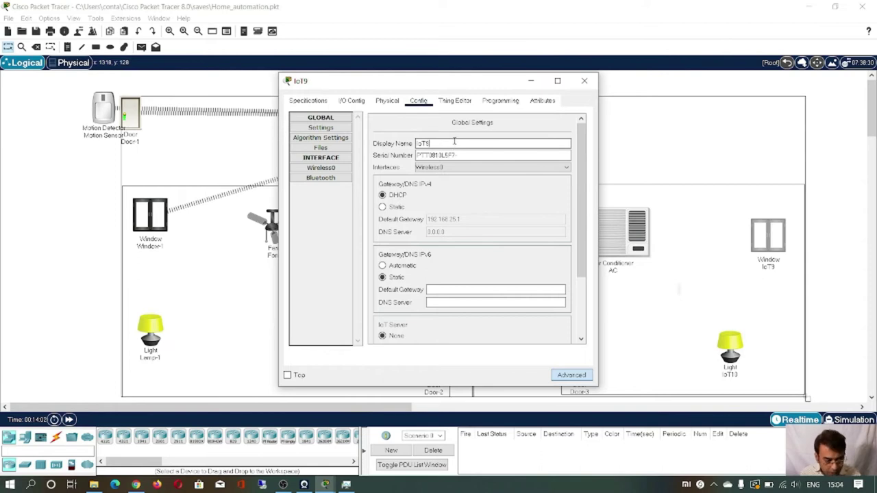
key(BackSpace)
key(BackSpace)
key(BackSpace)
key(BackSpace)
text(W)
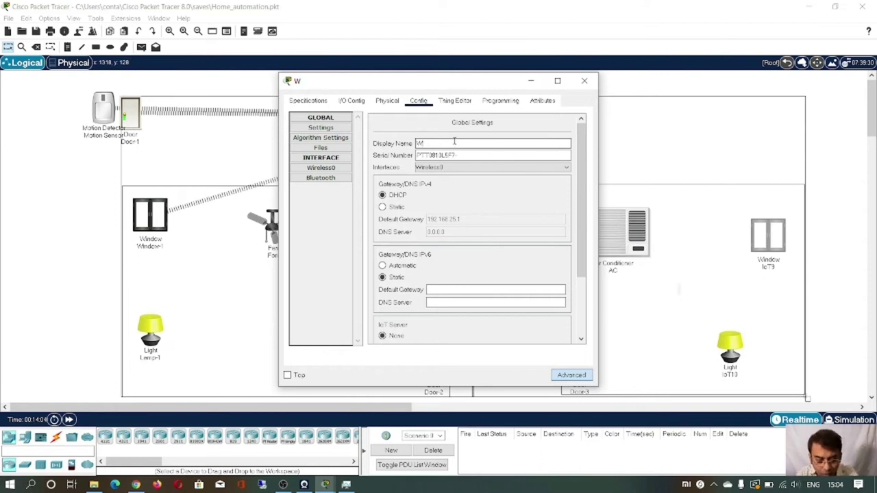
text(indo)
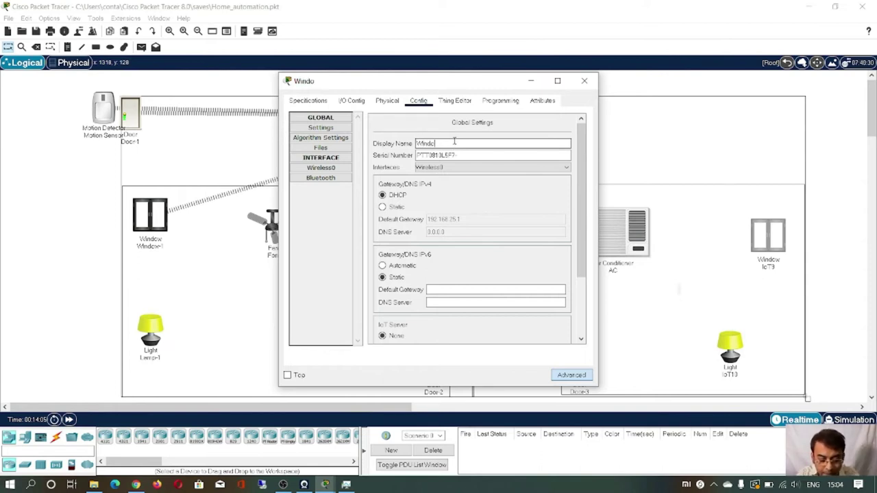
text(w-2)
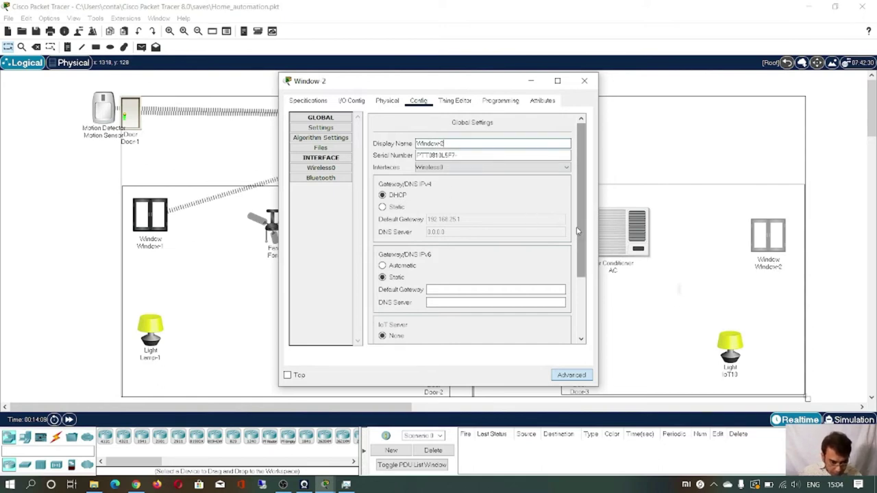
scroll(584, 235, down, 3)
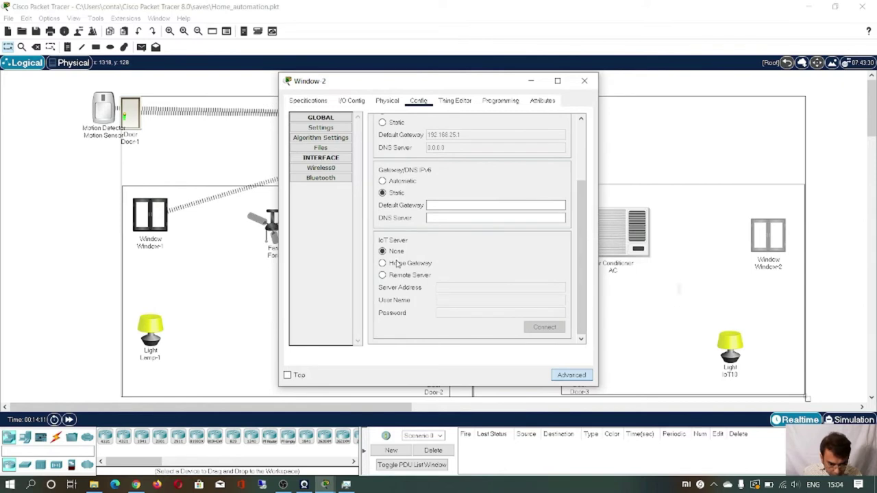
Set Window-2's Wireless0 authentication to WPA2-PSK, enter the PSK pass phrase, and close its window.
click(335, 168)
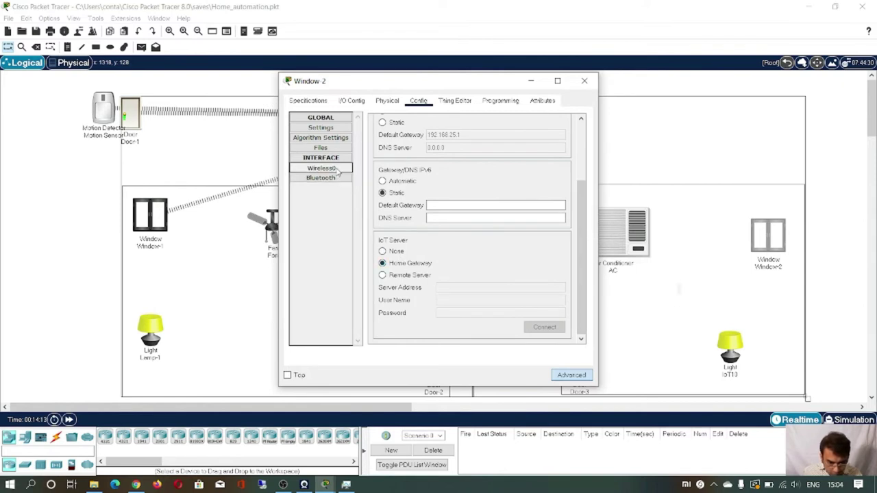
click(451, 198)
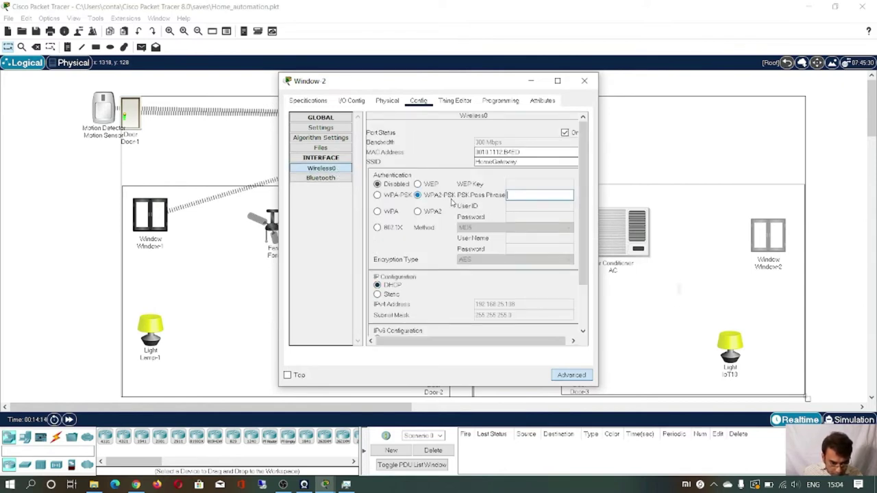
click(528, 196)
text(himaduri@)
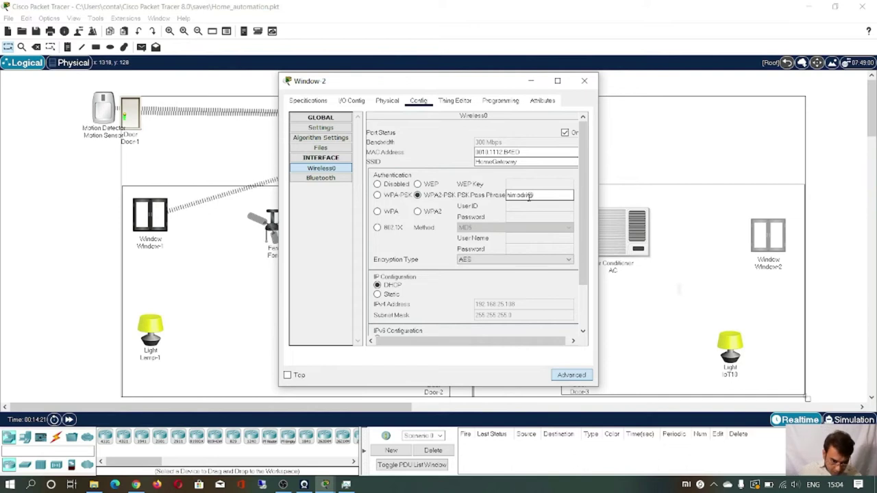
click(584, 81)
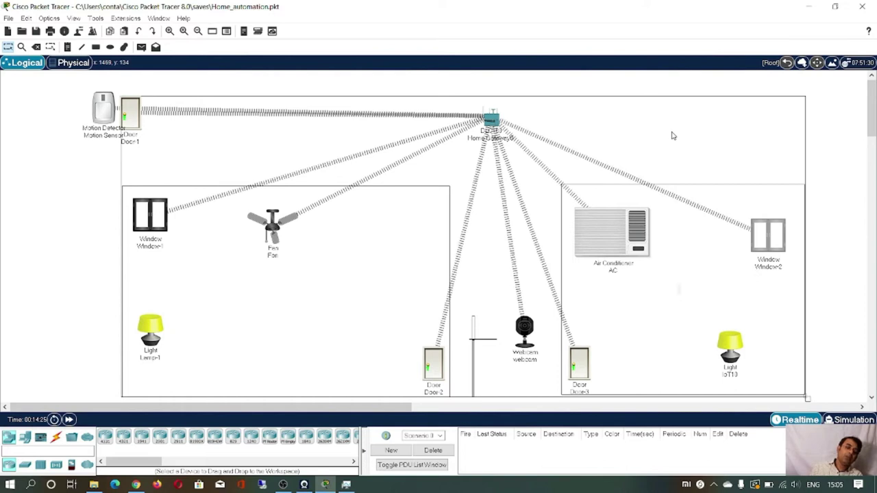
Show the advanced I/O configuration of the light below Window-2 and keep PT-IOT-NM-1W as its network adapter.
double_click(737, 354)
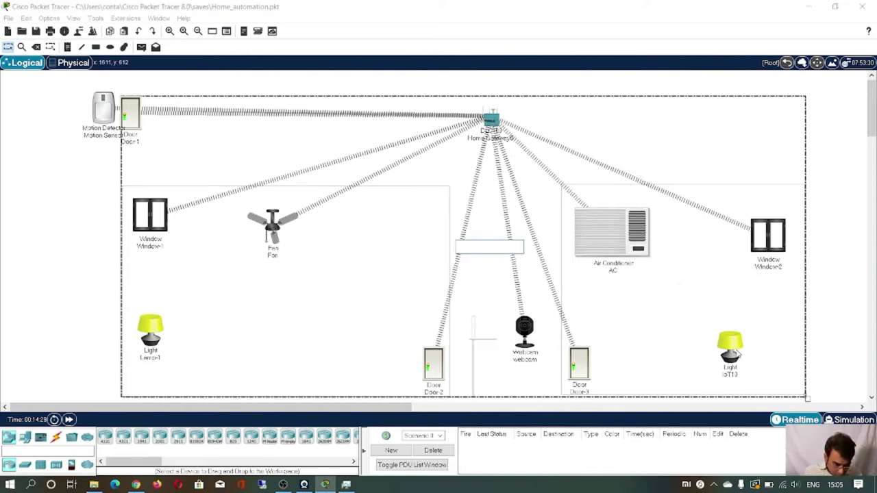
click(737, 346)
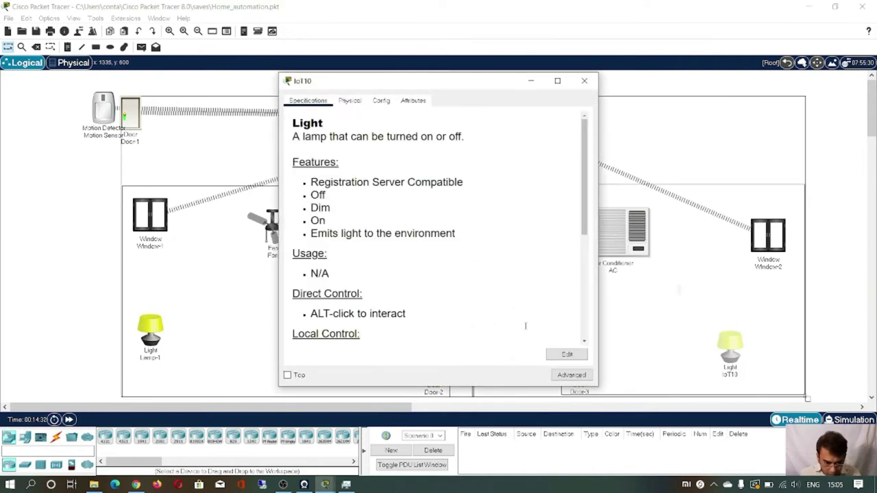
click(569, 374)
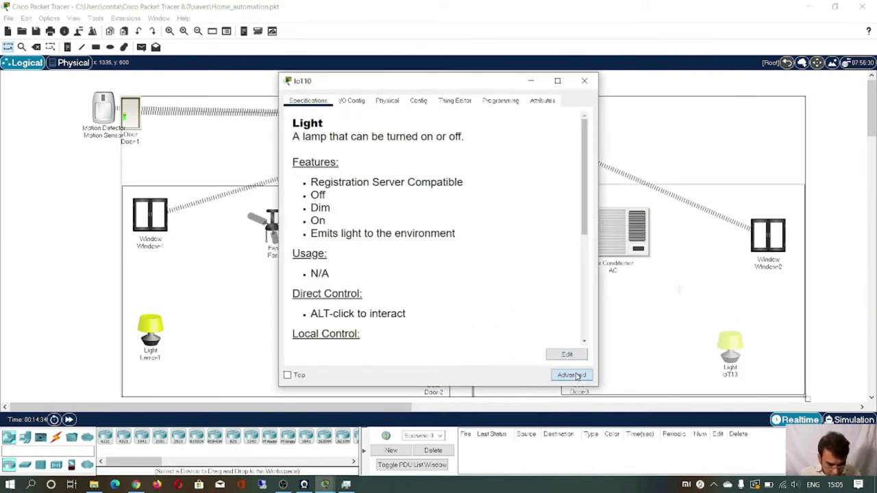
click(363, 108)
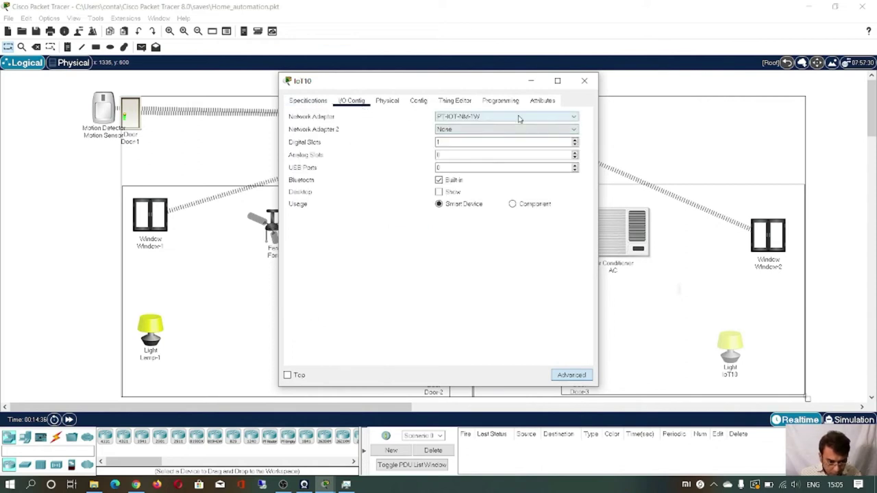
click(575, 120)
click(527, 154)
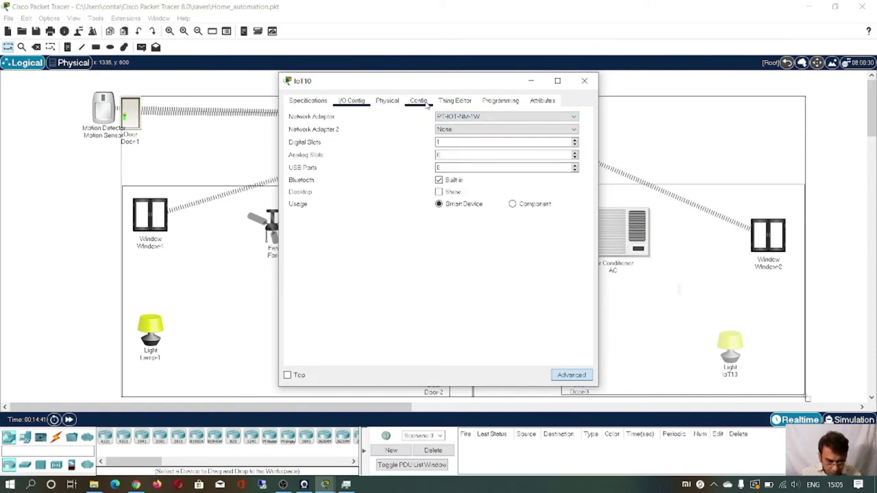
Change the light's display name to Lamp-2 and set its IoT server to Home Gateway.
click(427, 103)
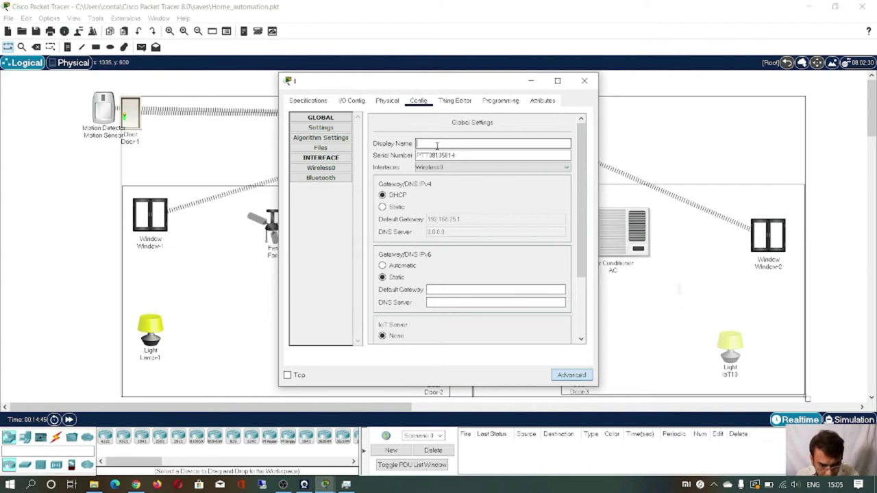
click(436, 146)
text(Lamp-2)
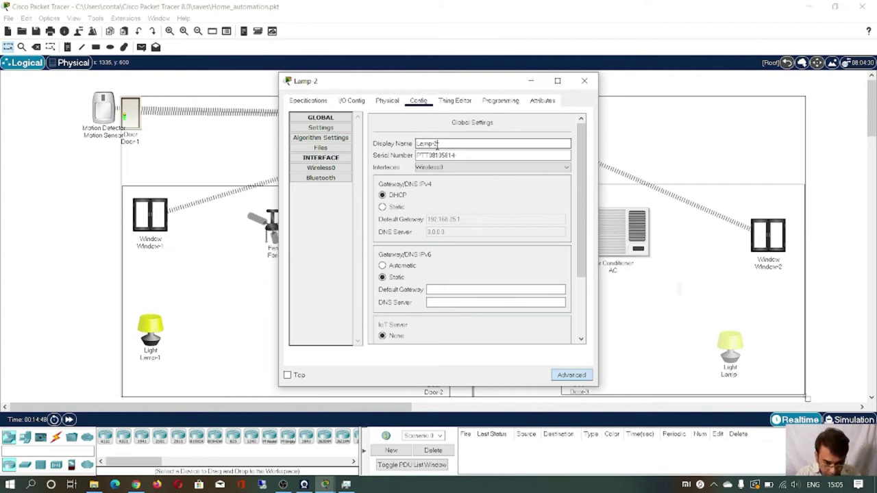
drag(583, 246, 583, 305)
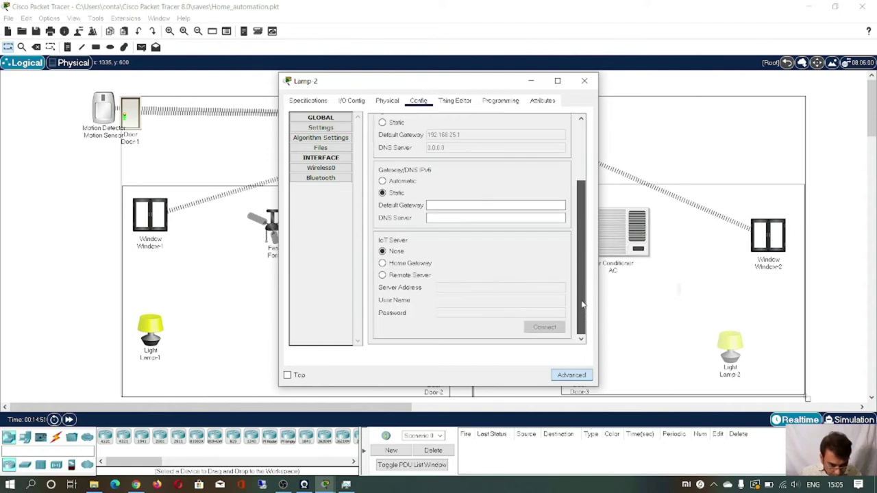
click(410, 263)
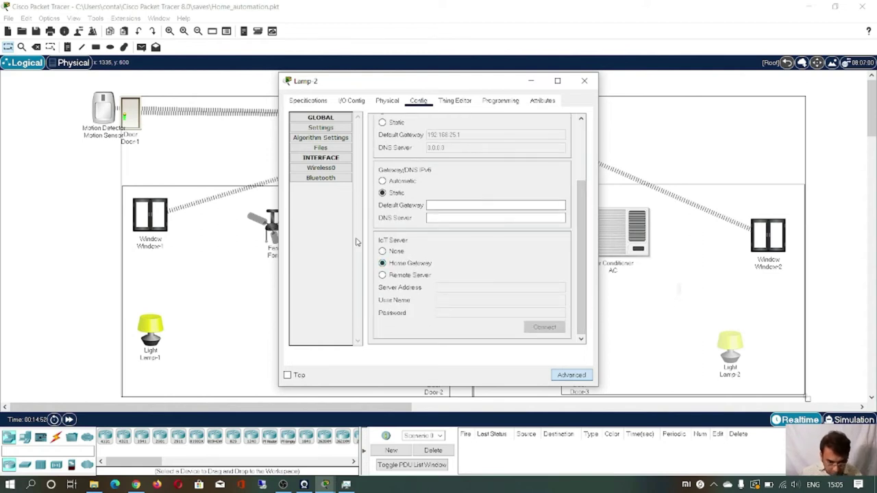
Set Lamp-2's Wireless0 authentication to WPA2-PSK, enter the PSK pass phrase, and close its window.
click(317, 169)
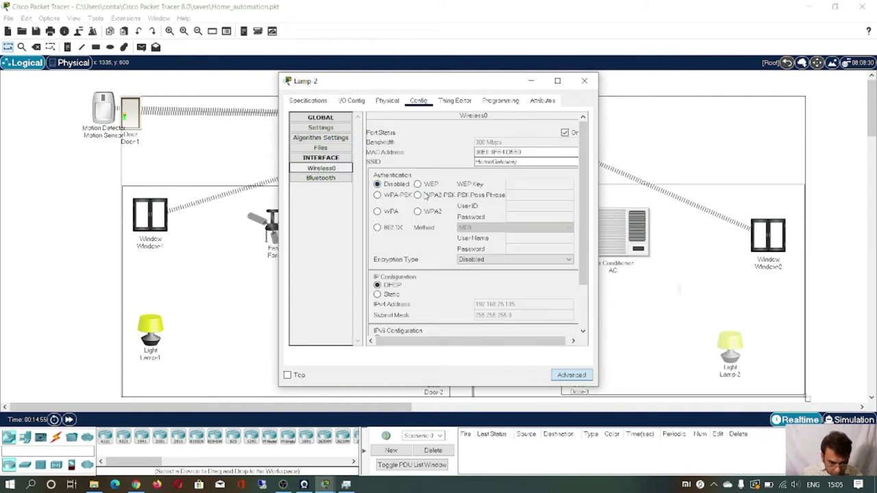
click(425, 196)
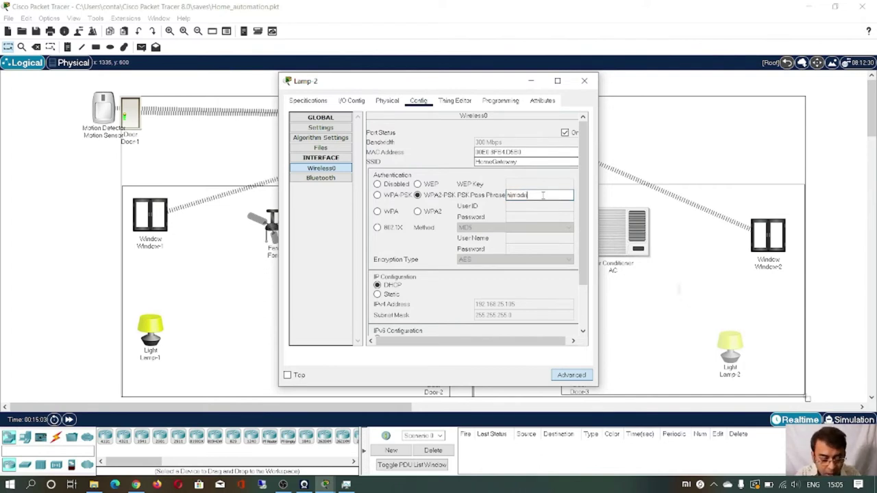
text(himodri@)
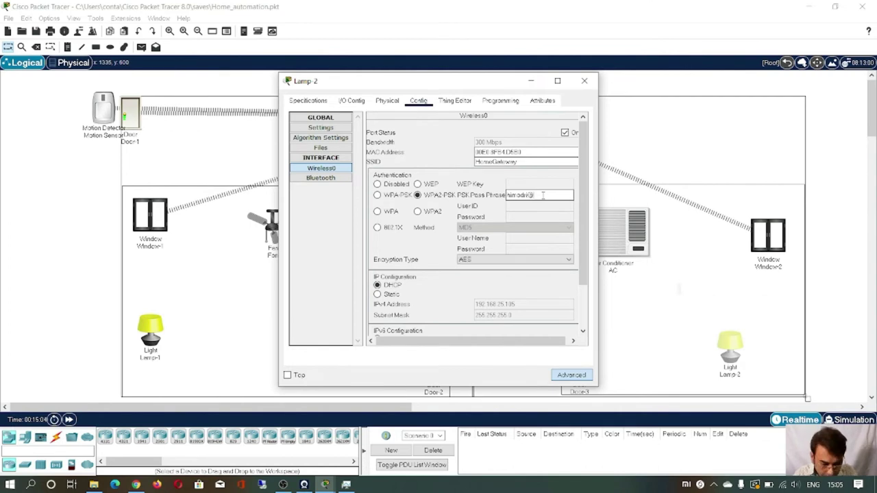
click(584, 82)
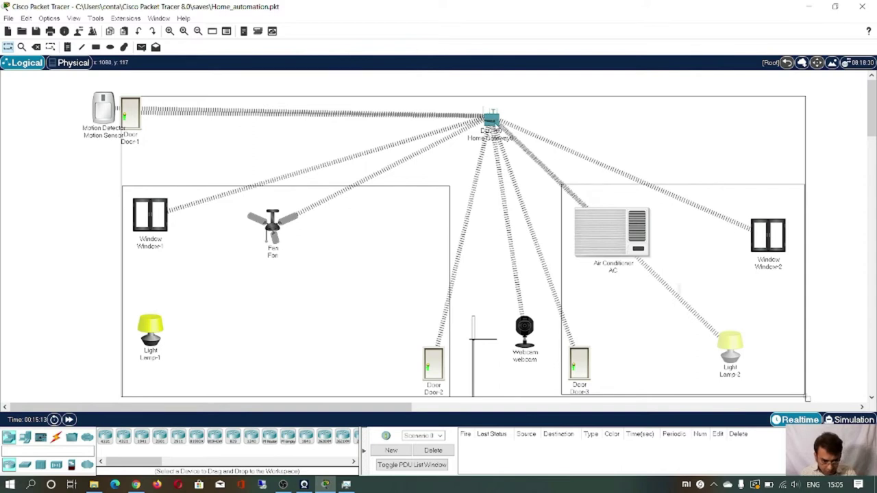
Open Lamp-1's configuration and check its display name and IoT server setting.
click(151, 335)
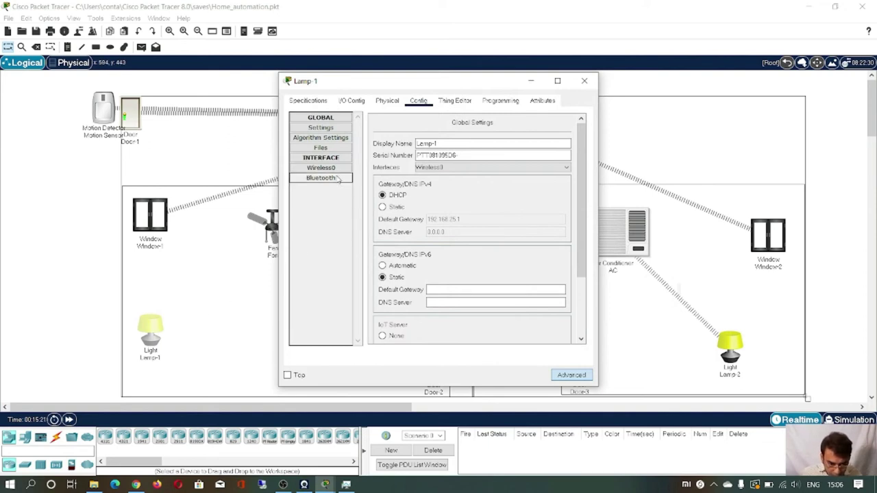
scroll(464, 274, down, 3)
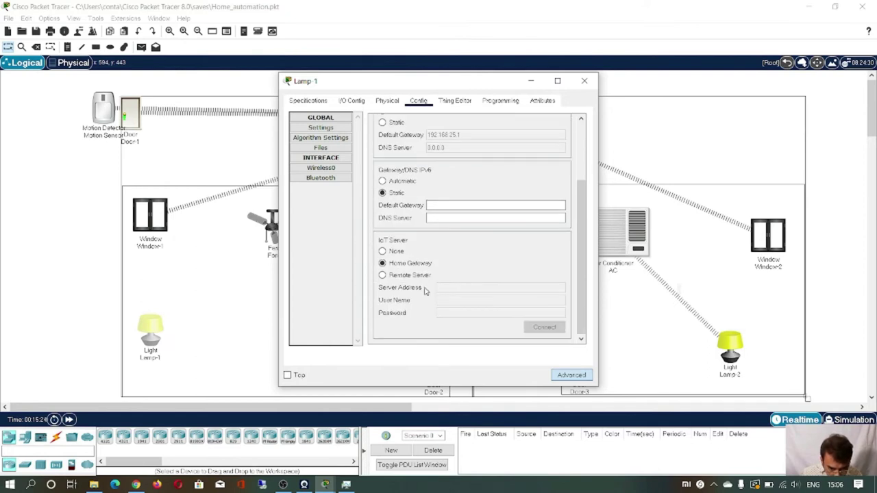
scroll(452, 273, up, 3)
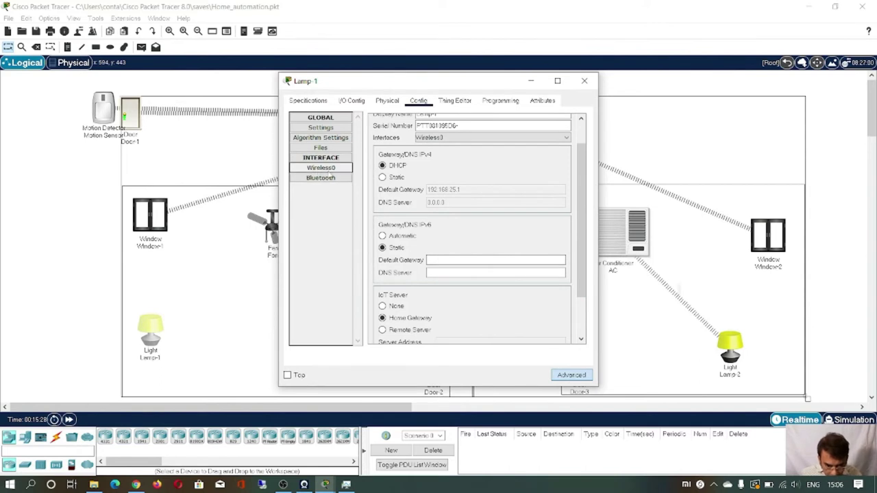
Reapply WPA2-PSK authentication on Lamp-1's Wireless0 interface with AES encryption and re-enter the PSK pass phrase.
click(328, 170)
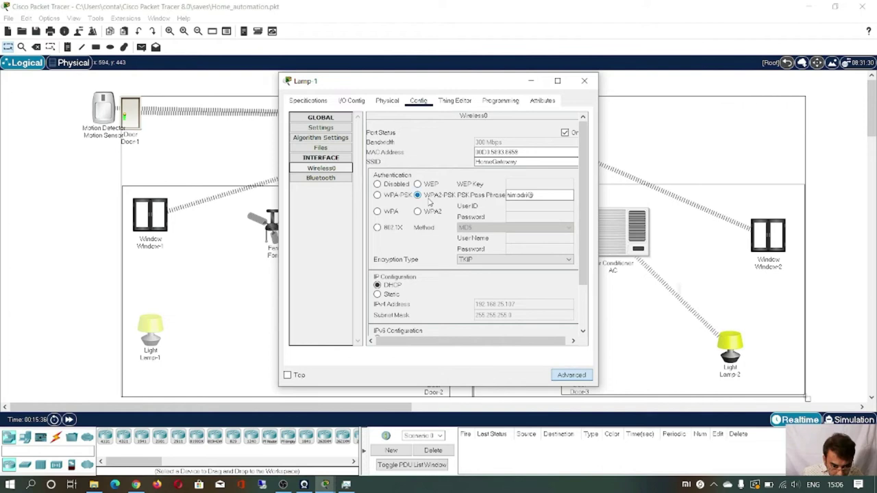
click(378, 184)
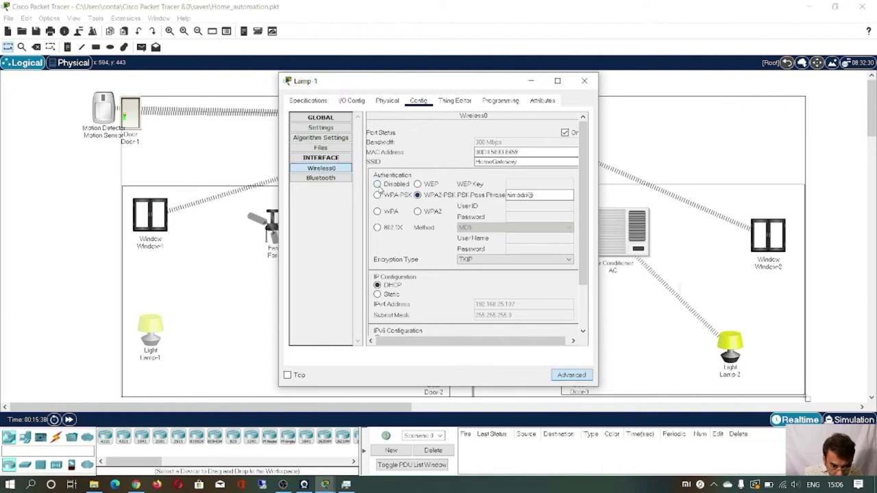
click(418, 195)
click(527, 196)
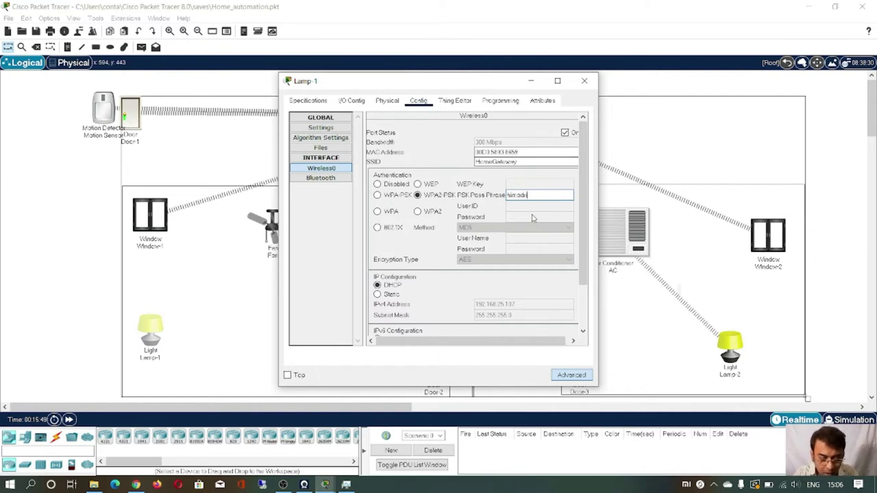
text(@)
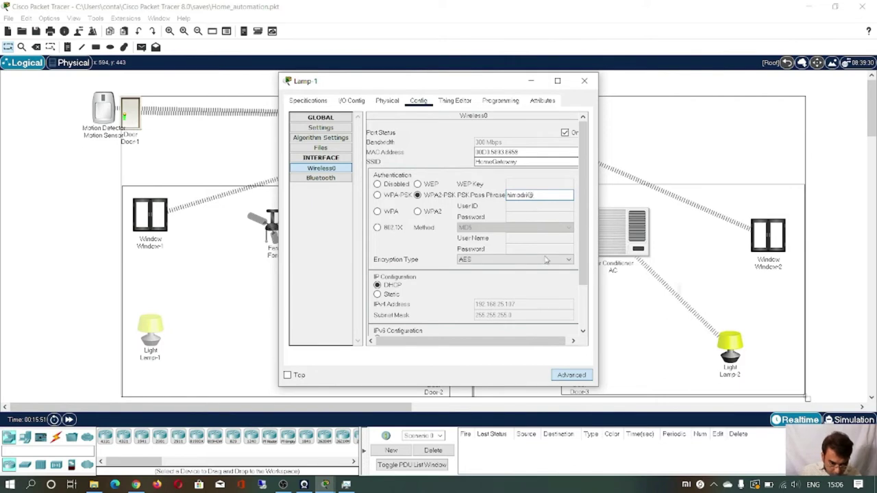
scroll(533, 301, down, 1)
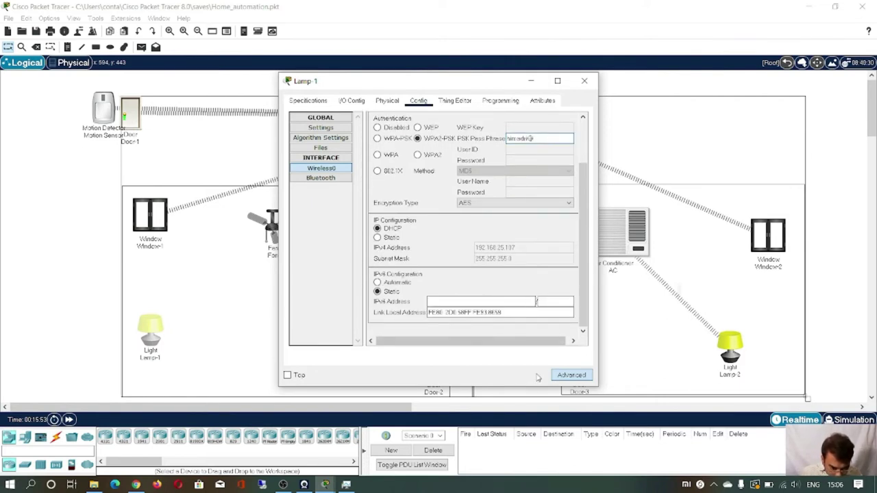
Close Lamp-1's window and add a smartphone to the workspace between the Home Gateway and the house's right wall.
click(584, 81)
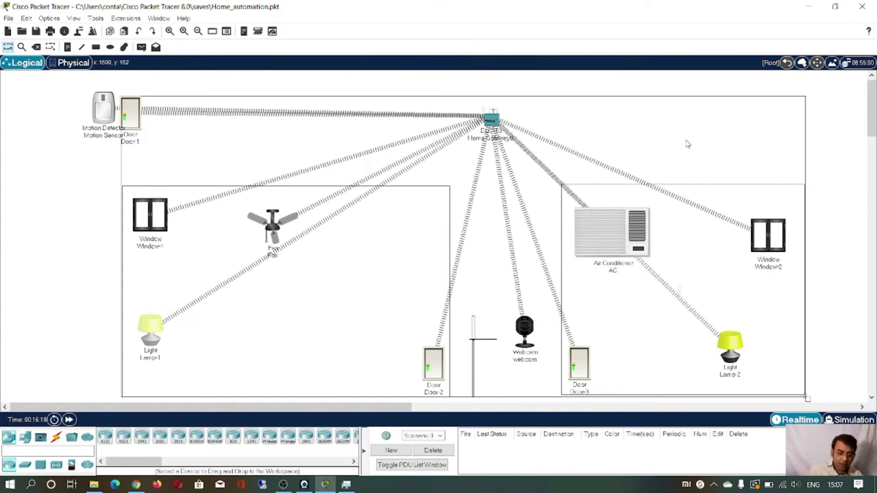
click(25, 437)
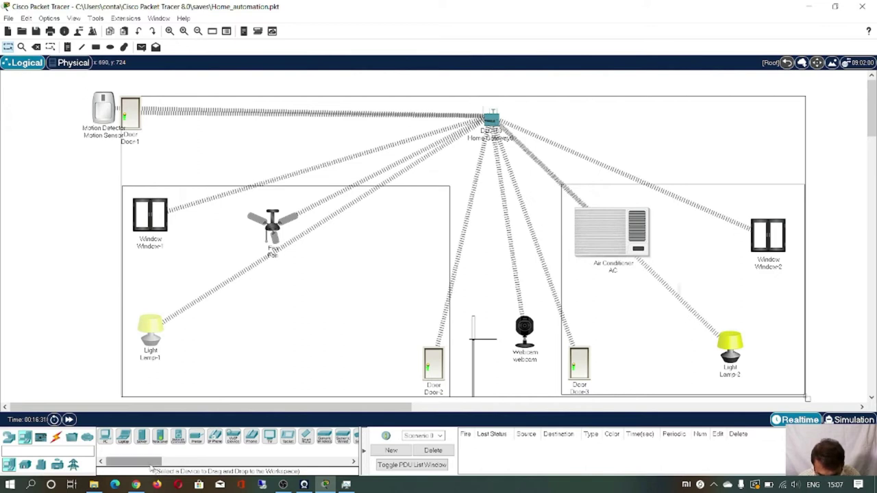
scroll(159, 468, right, 2)
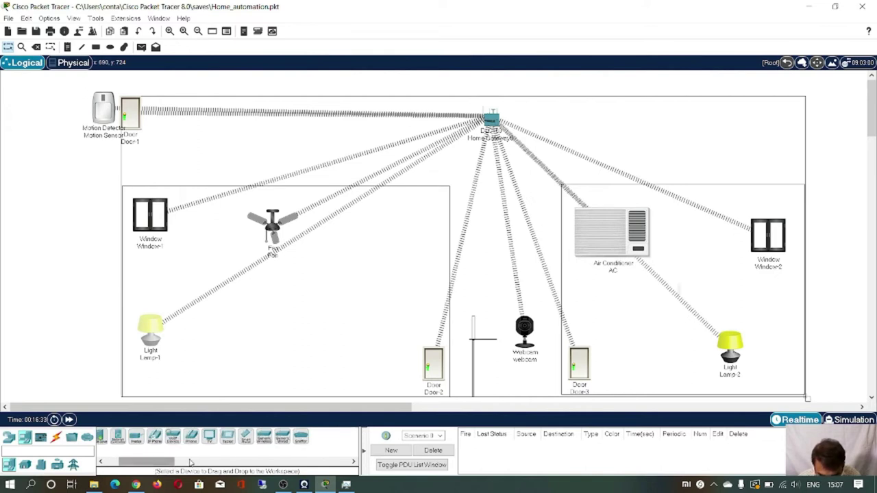
drag(245, 439, 626, 132)
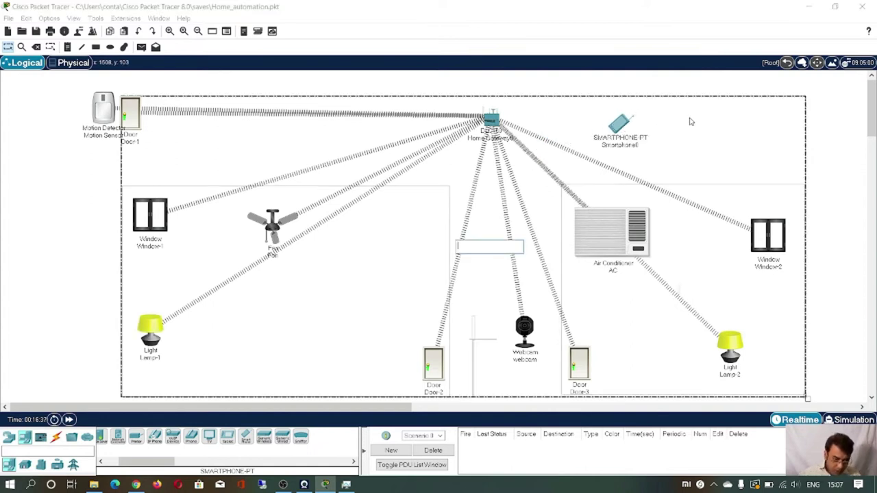
Set the smartphone's Wireless0 authentication to WPA2-PSK, enter the PSK pass phrase, and close its window.
click(619, 125)
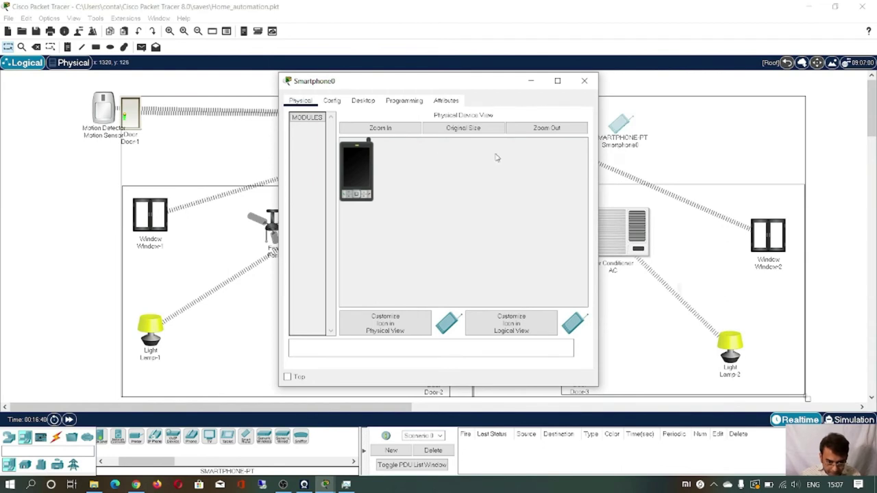
click(333, 101)
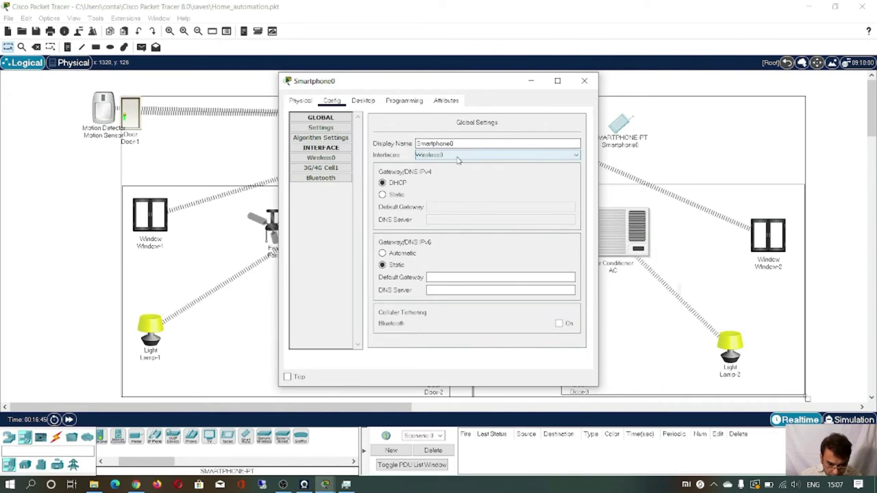
click(320, 158)
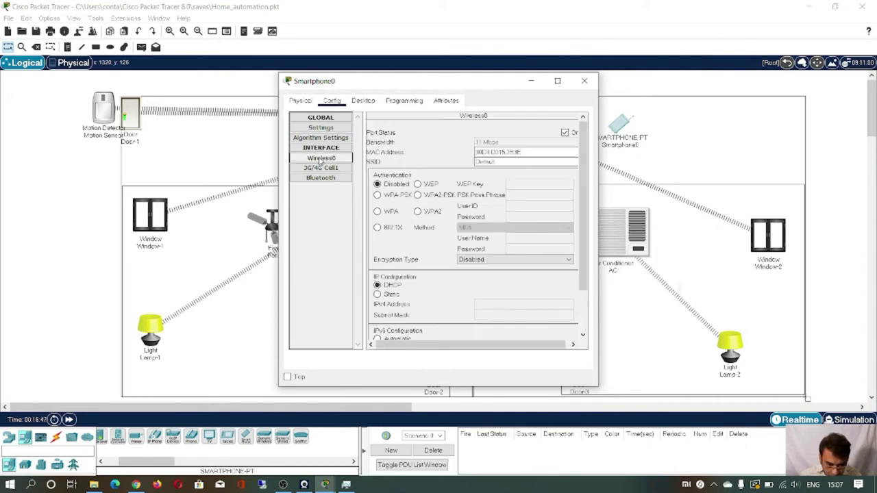
click(418, 195)
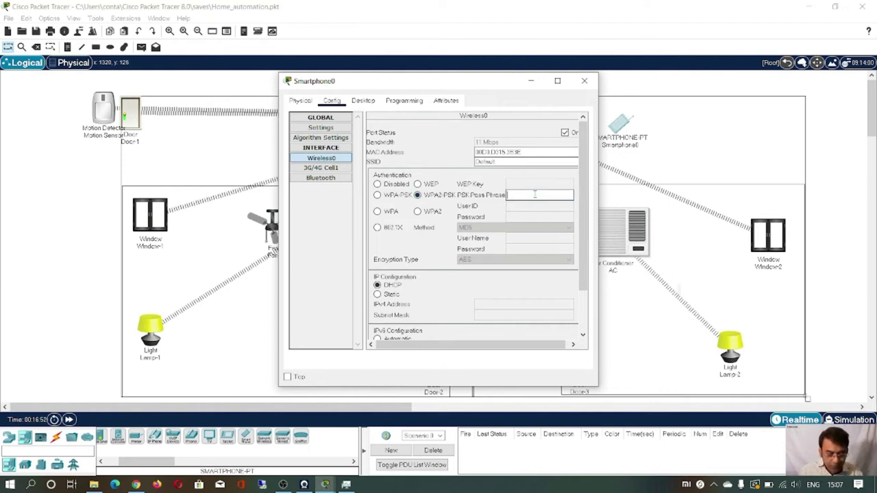
text(hima)
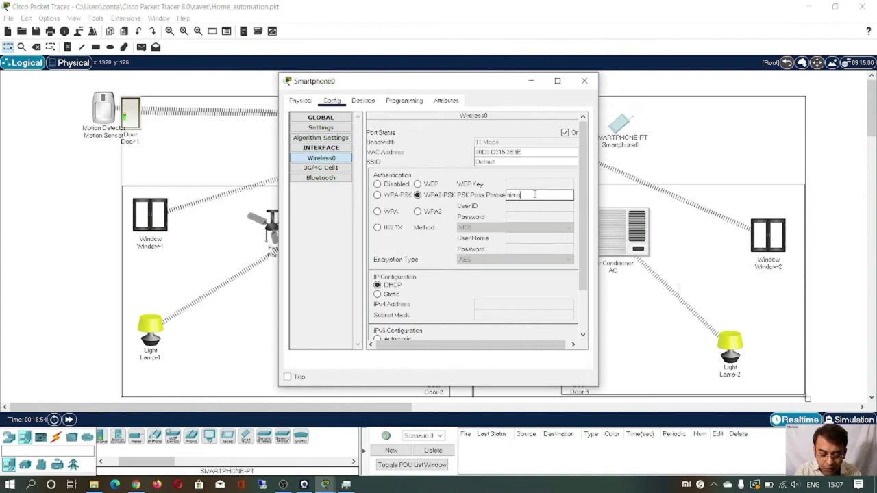
text(@)
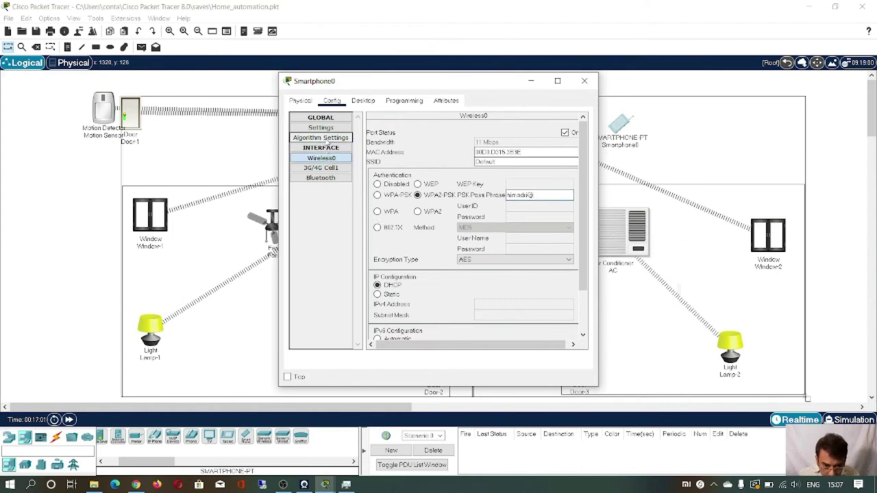
click(328, 129)
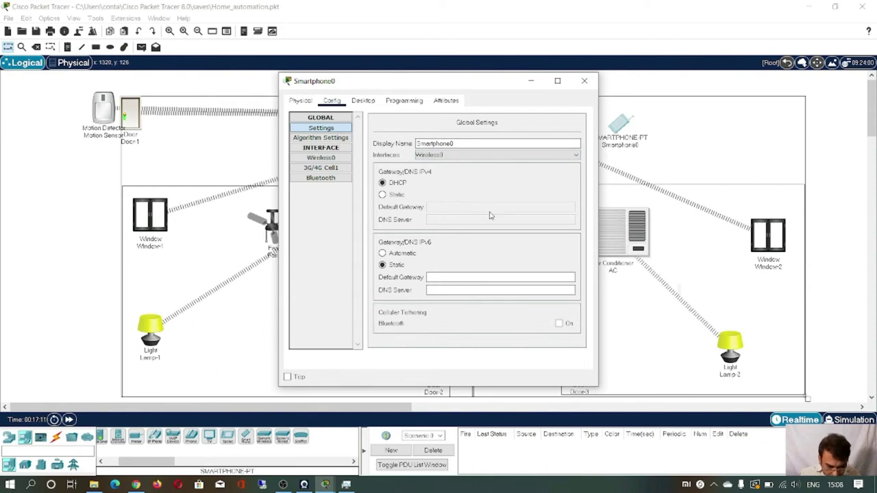
click(584, 81)
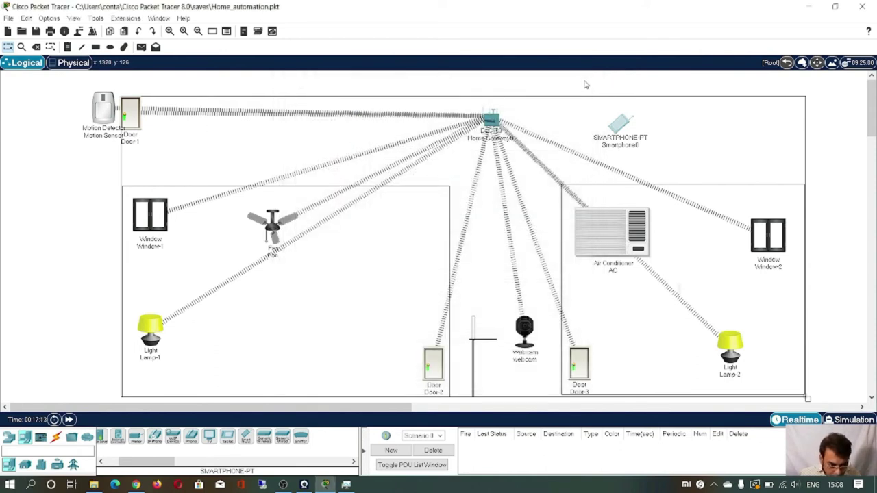
Reopen the smartphone's Wireless0 configuration, check its SSID, authentication and IP settings, and move its window clear of the Home Gateway.
click(625, 125)
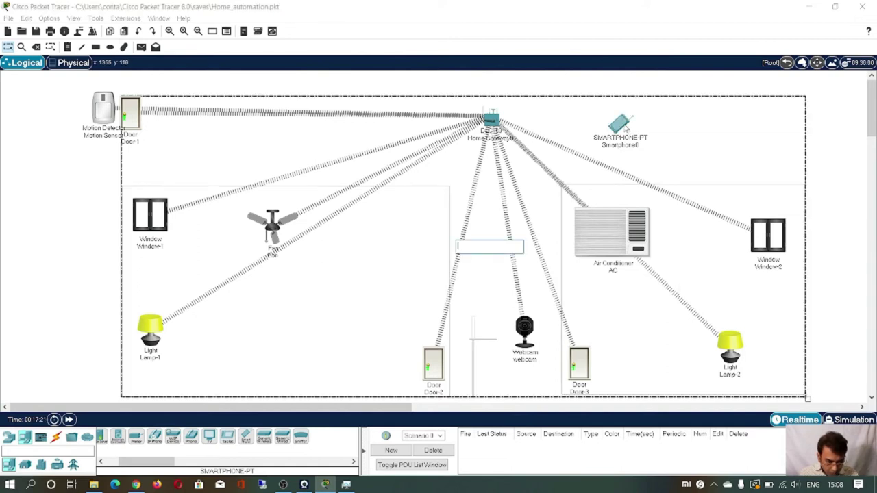
click(625, 127)
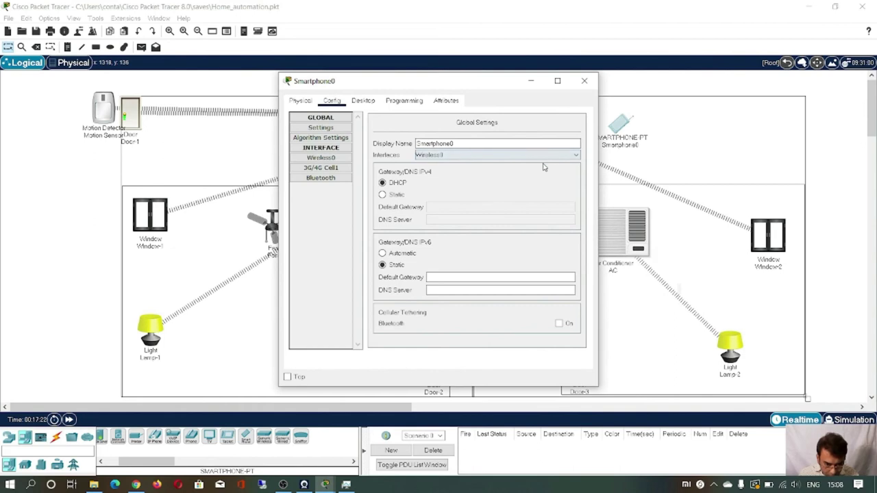
click(335, 159)
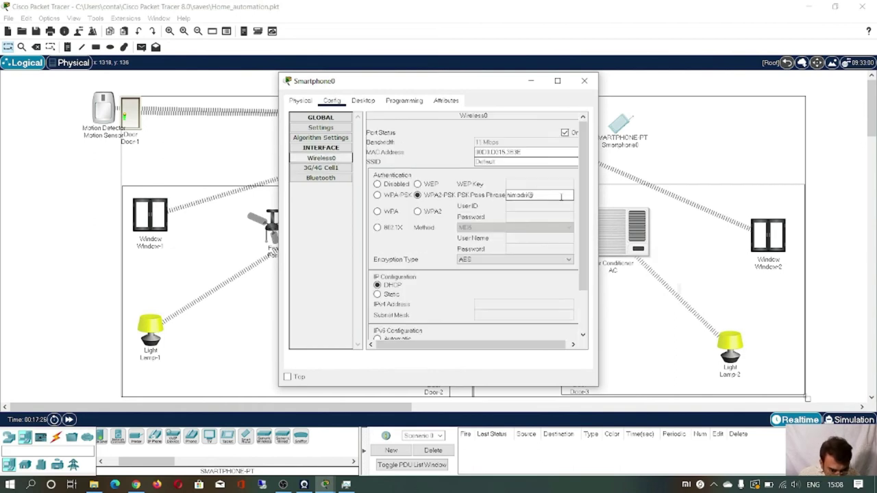
drag(585, 224, 582, 282)
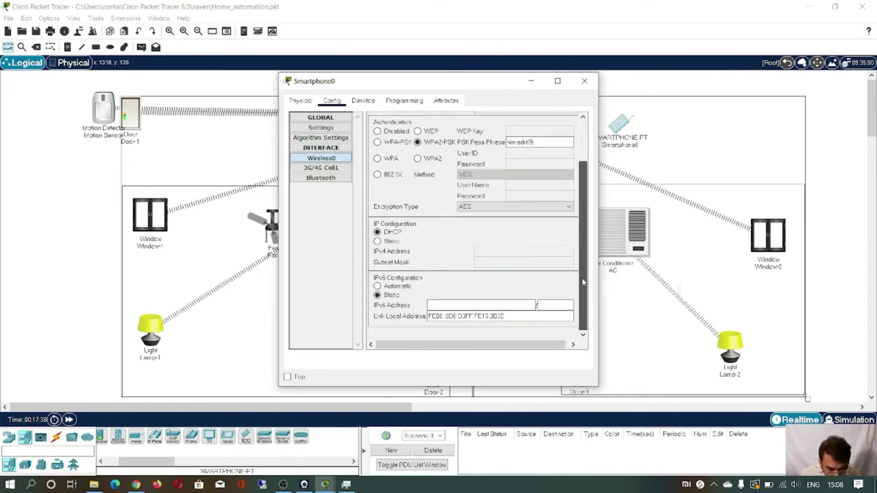
scroll(581, 277, up, 3)
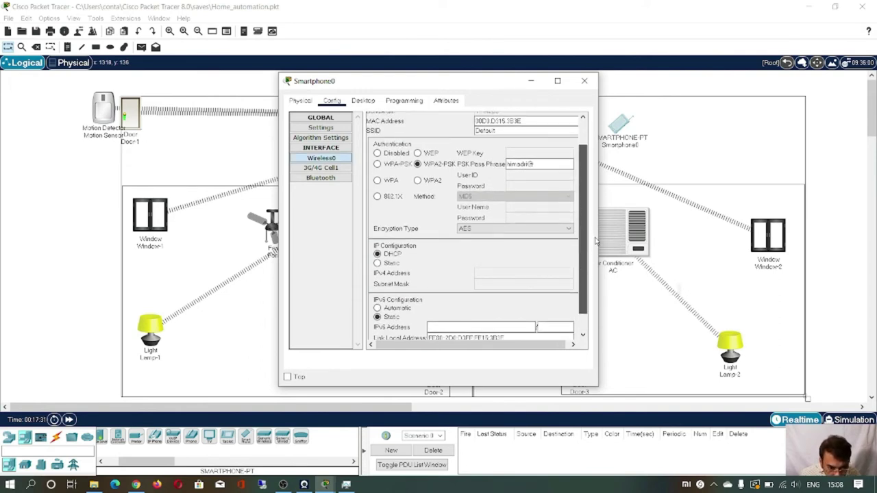
scroll(595, 240, up, 4)
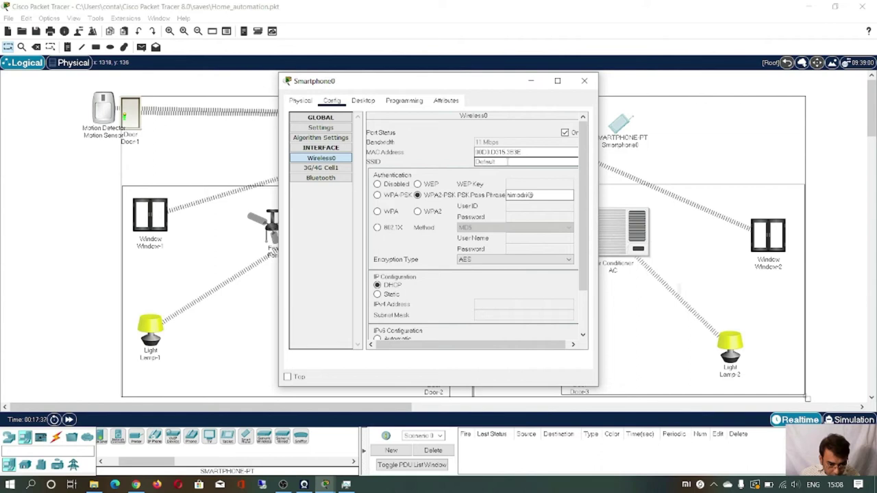
drag(495, 83, 709, 199)
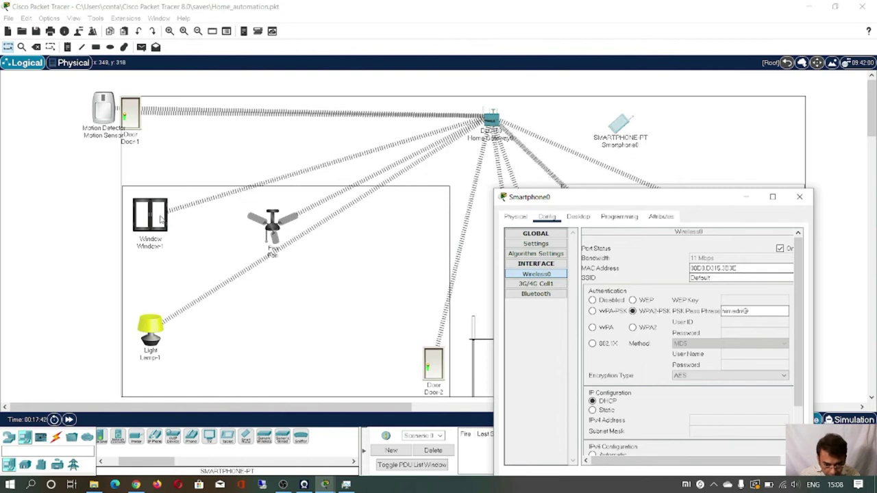
Copy the SSID HomeGateway from the Home Gateway's wireless settings and close its window.
click(490, 121)
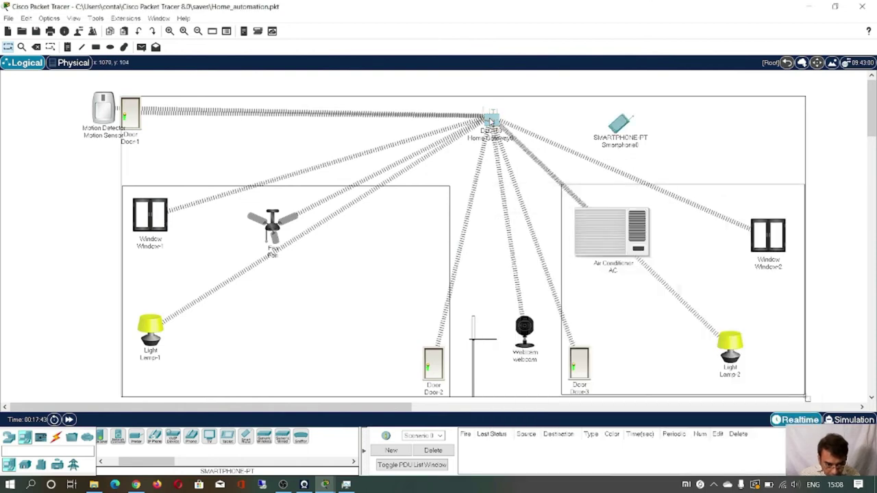
click(491, 122)
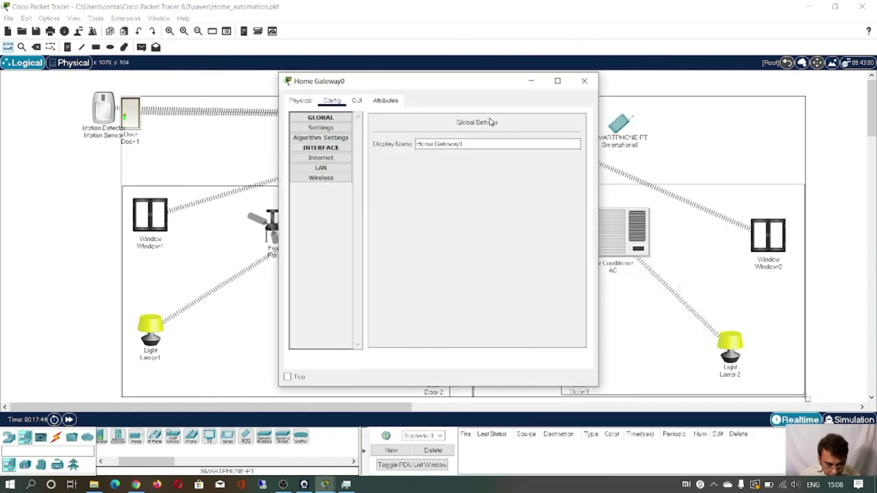
click(325, 179)
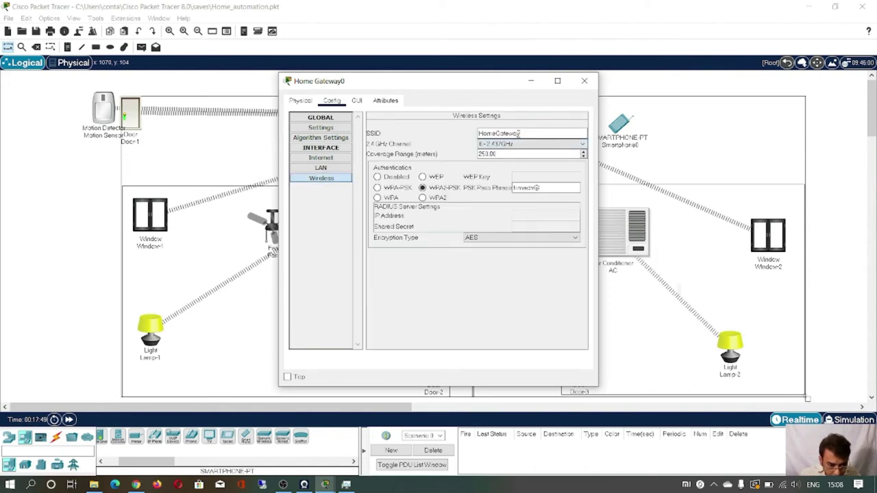
drag(524, 133, 475, 132)
key(ctrl+c)
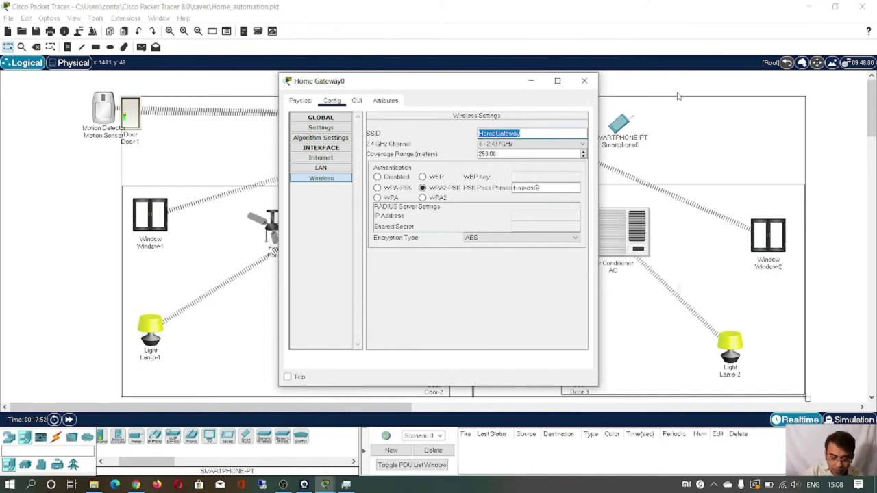
click(583, 84)
Replace the smartphone's Wireless0 SSID with the copied HomeGateway and close its window.
click(615, 127)
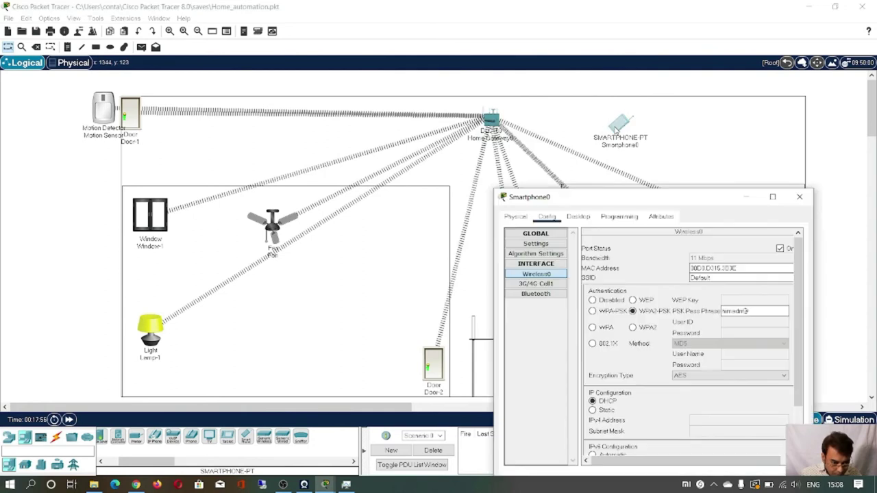
drag(647, 197, 544, 137)
click(628, 218)
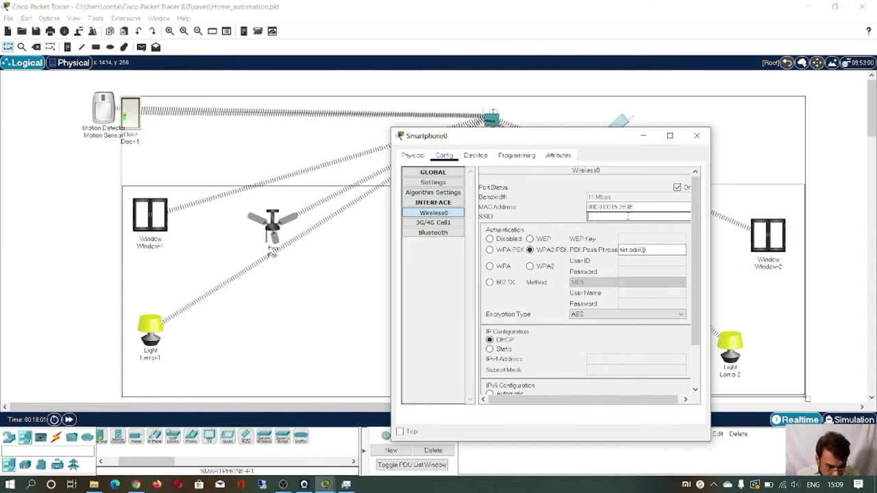
key(ctrl+v)
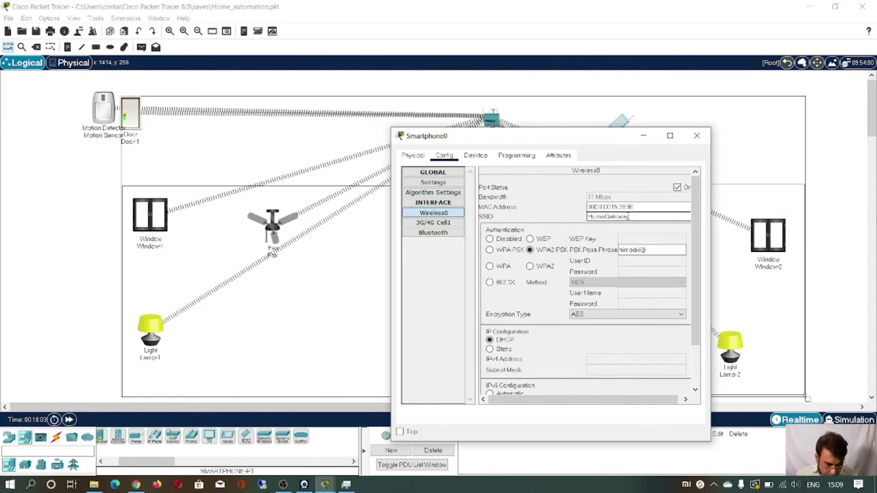
click(703, 139)
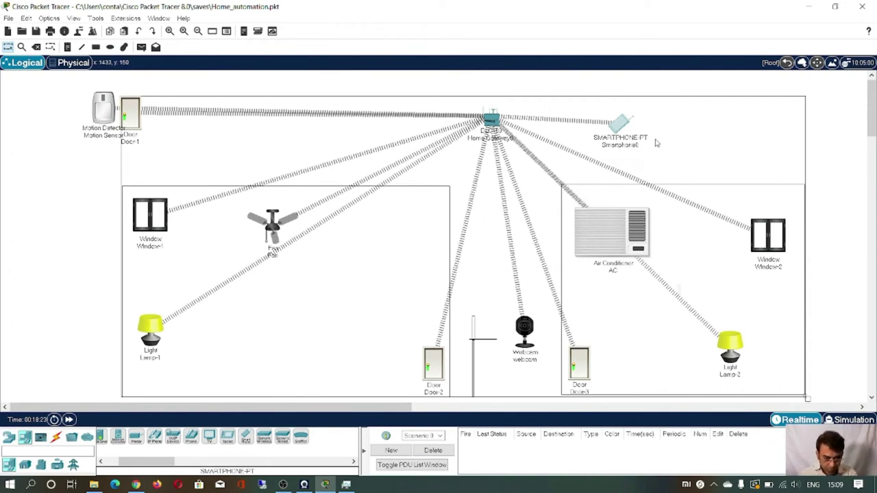
Log in to the IoT server from the smartphone's IoT Monitor with the prefilled credentials and expand the Motion Sensor entry.
click(621, 127)
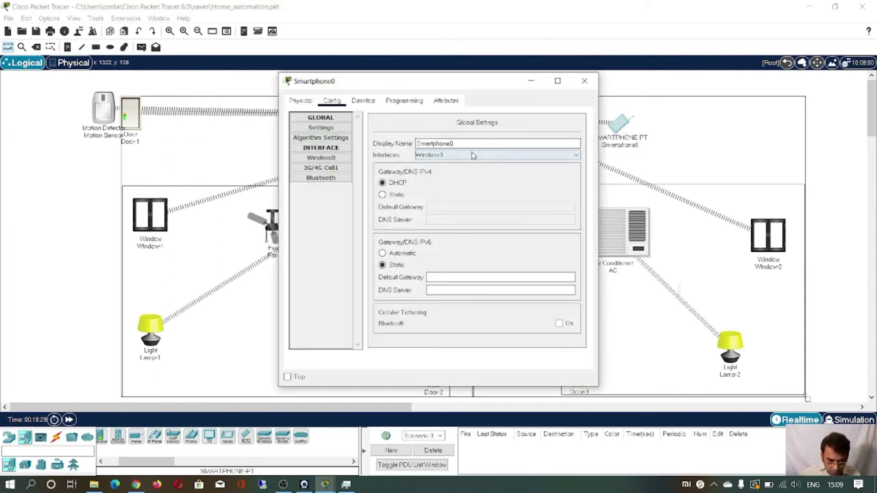
click(370, 102)
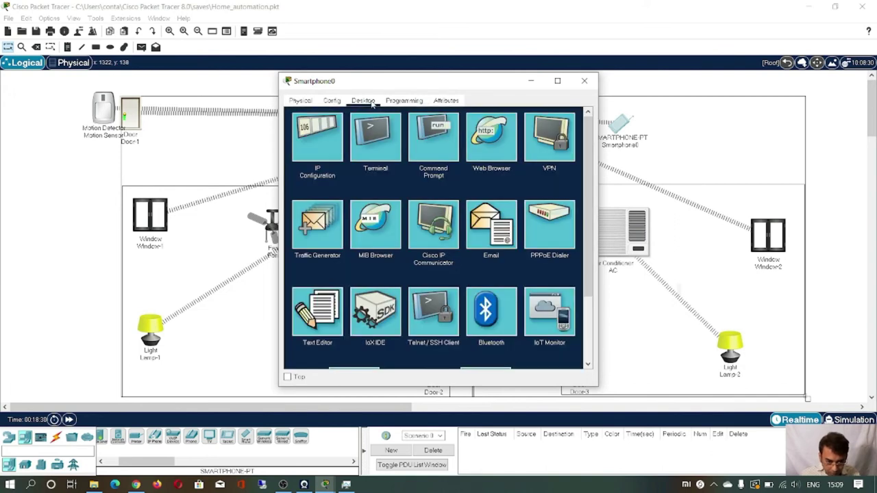
click(552, 328)
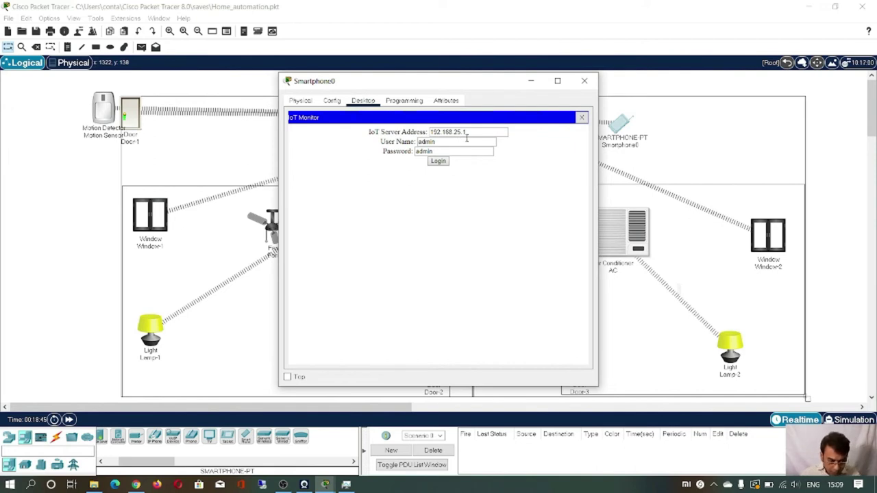
click(442, 164)
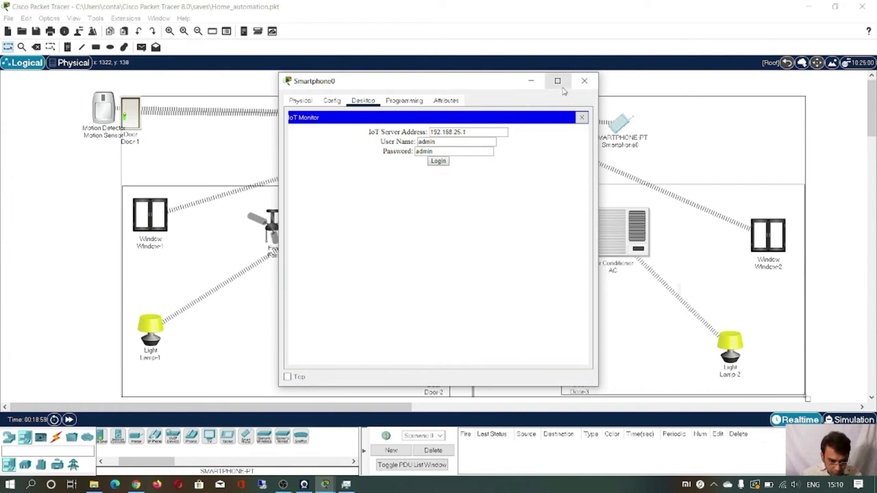
drag(507, 82, 574, 87)
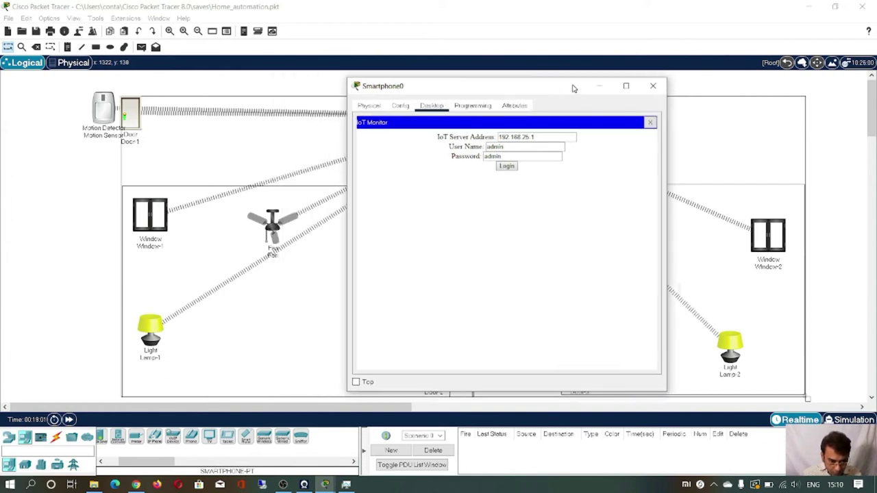
click(510, 169)
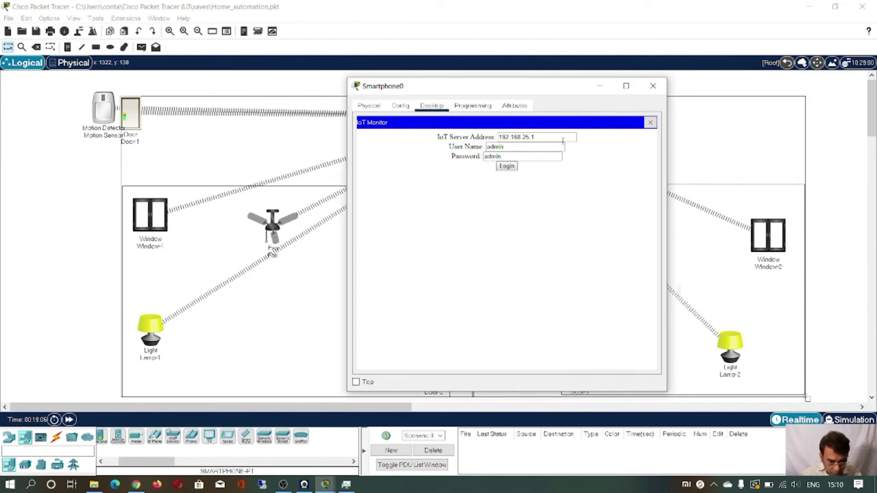
click(511, 170)
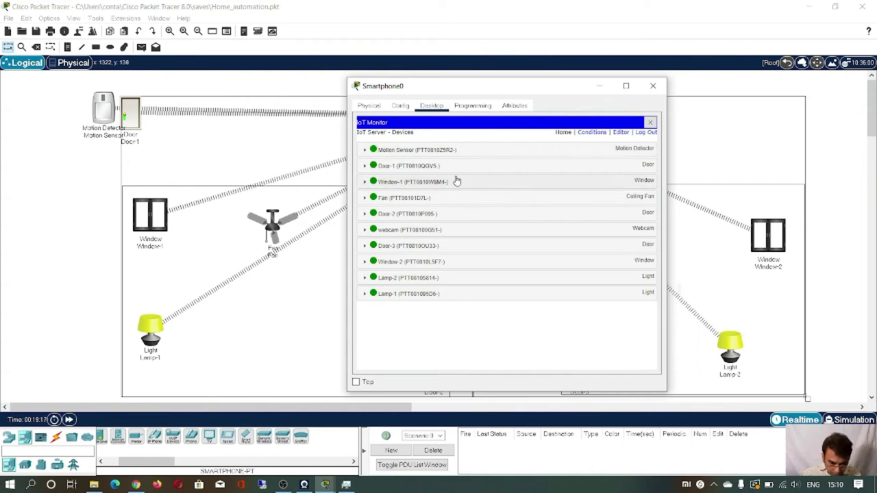
click(427, 151)
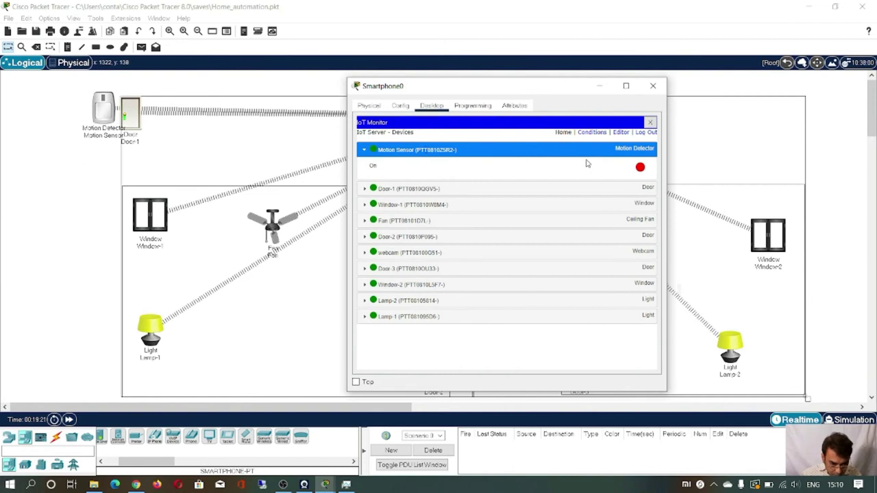
Expand the Door-1 entry in the IoT Monitor and test Door-1 by opening and closing it directly in the workspace.
click(434, 190)
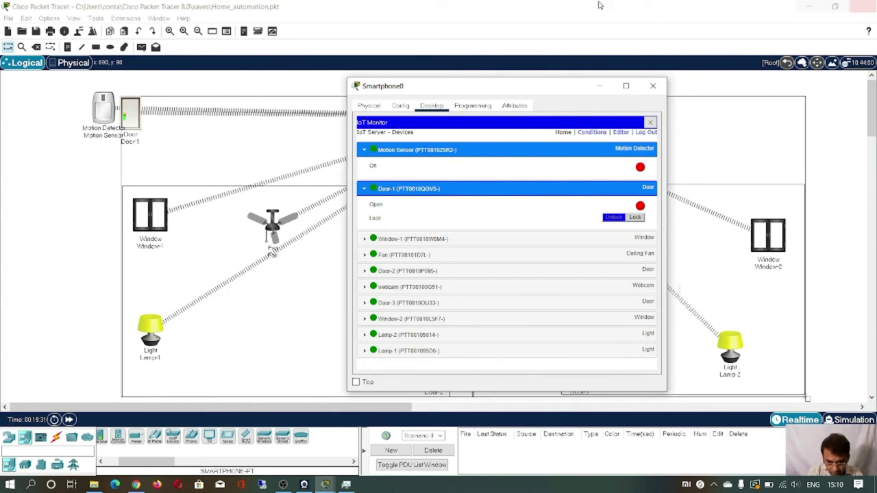
click(134, 122)
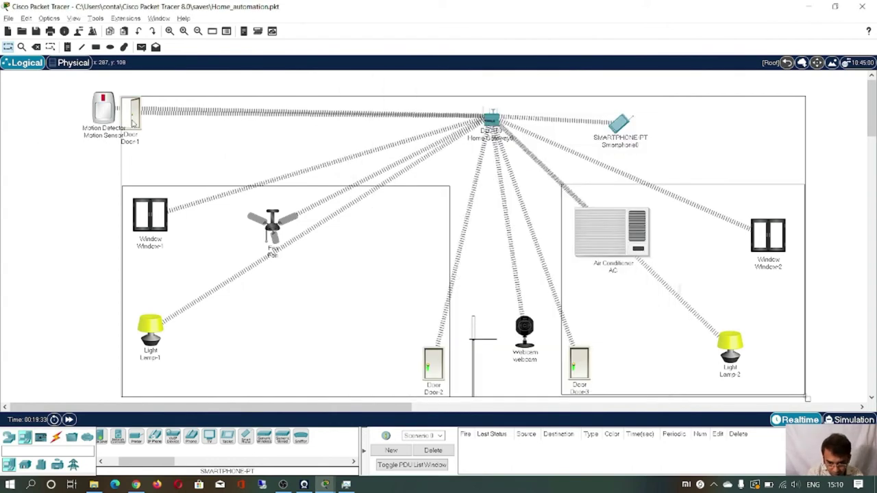
alt+click(134, 122)
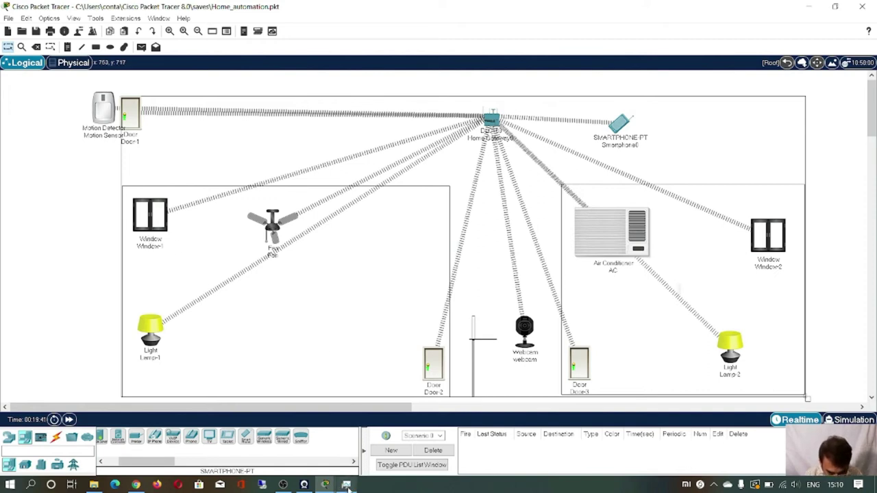
Bring back the smartphone's IoT Monitor, expand Window-1 and test it by opening and closing it, then operate it directly in the workspace.
mouse_move(347, 485)
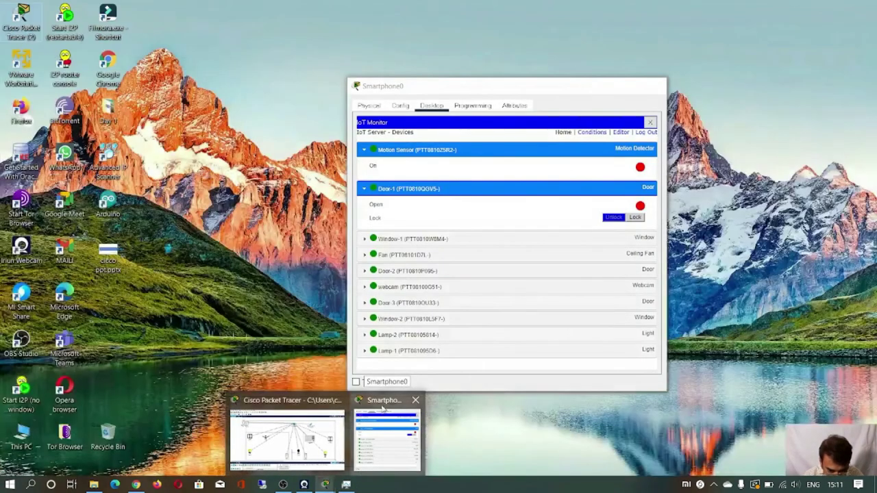
click(380, 420)
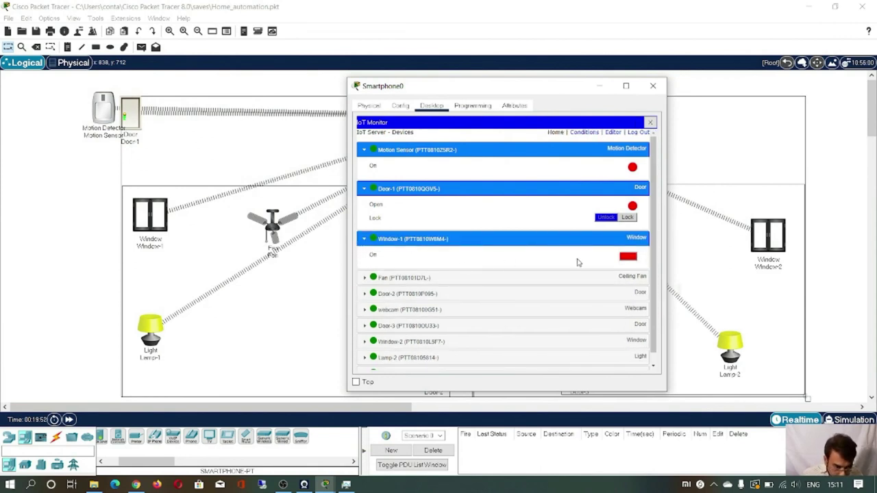
click(628, 257)
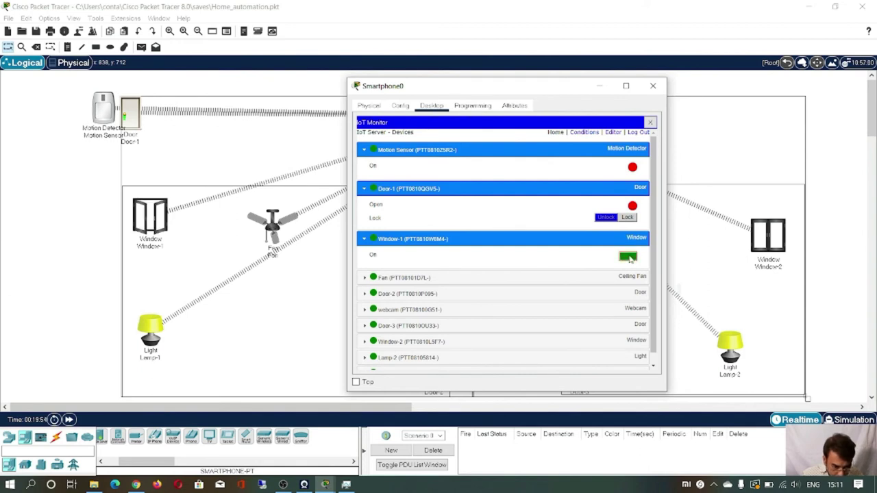
click(628, 257)
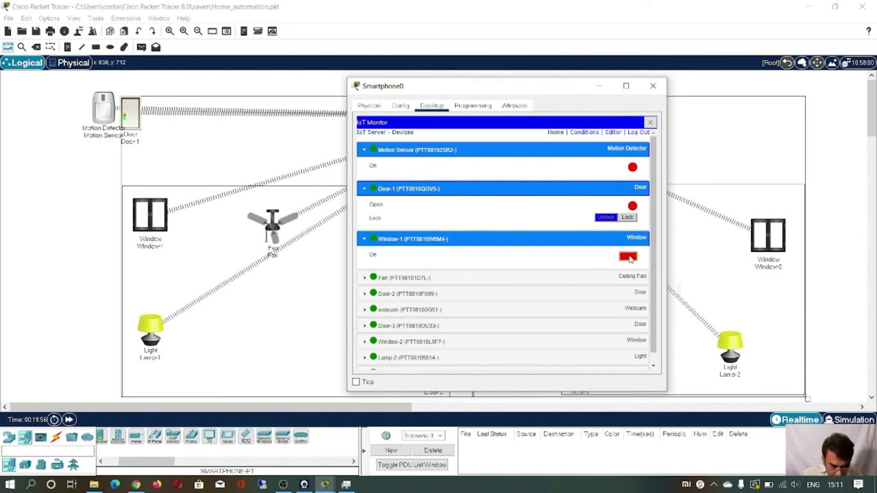
click(155, 220)
alt+click(155, 219)
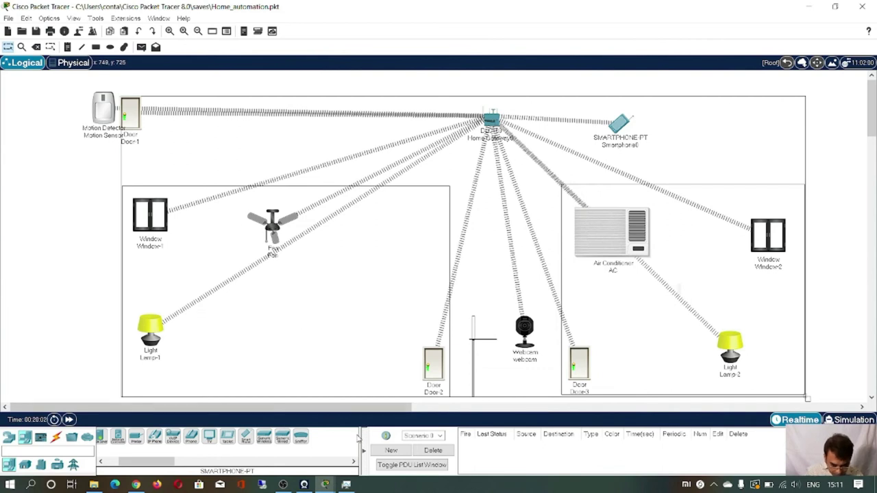
Test the fan, Lamp-1 and Door-2 by operating them directly in the workspace, running the fan at High.
click(325, 485)
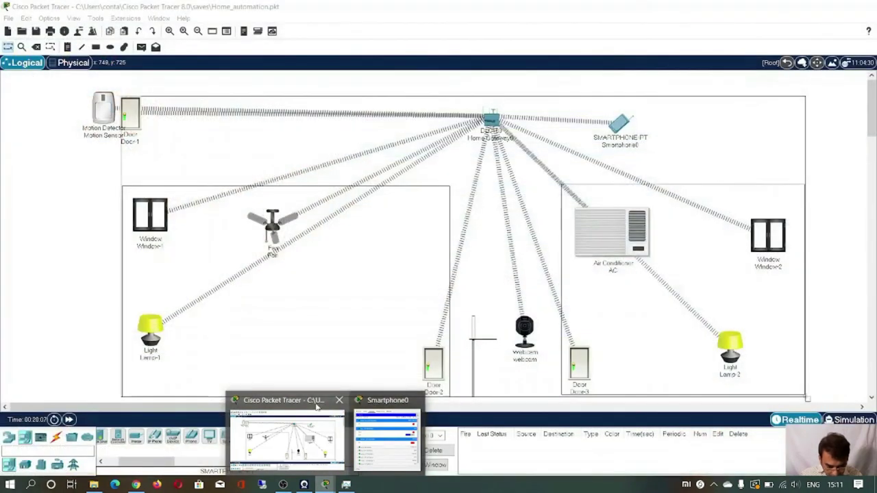
click(340, 411)
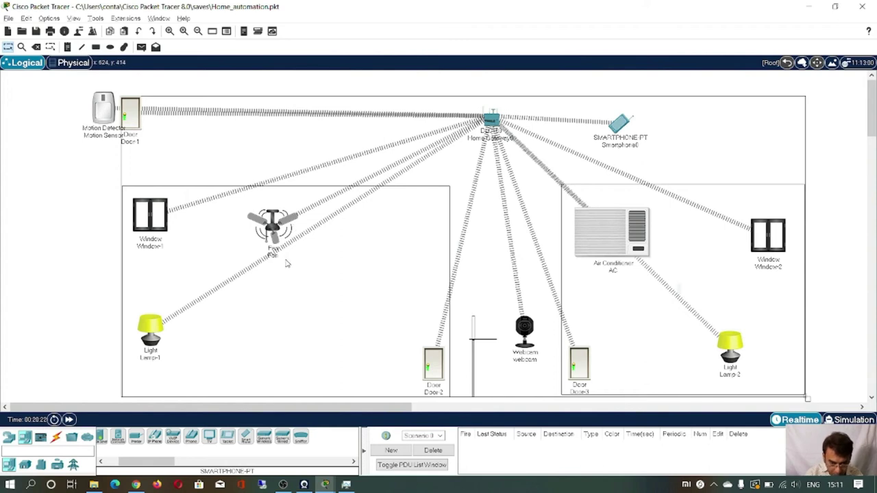
alt+click(157, 331)
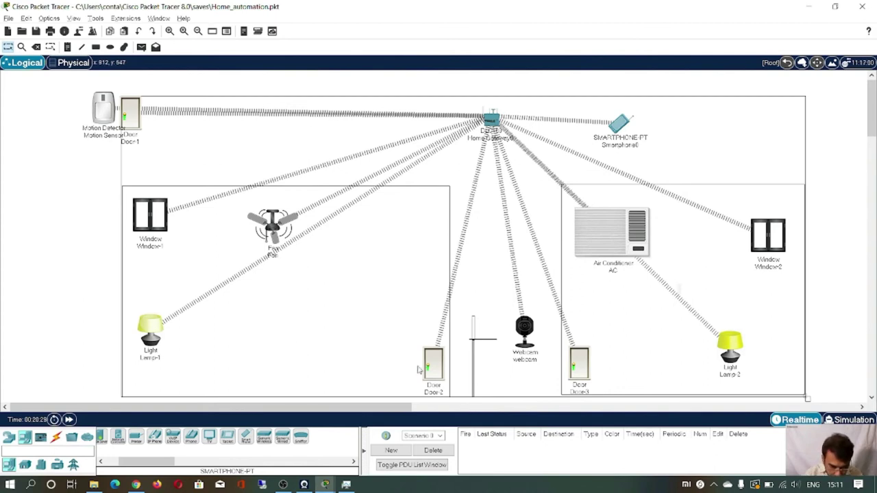
mouse_move(436, 368)
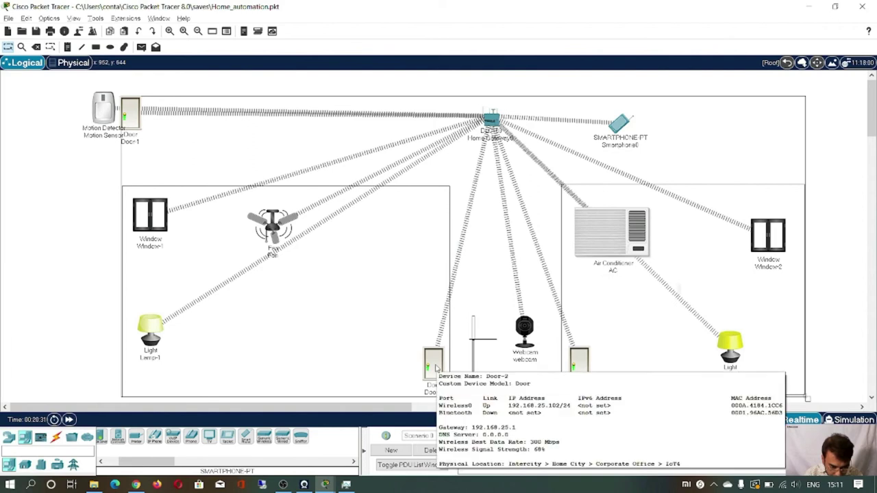
alt+click(436, 368)
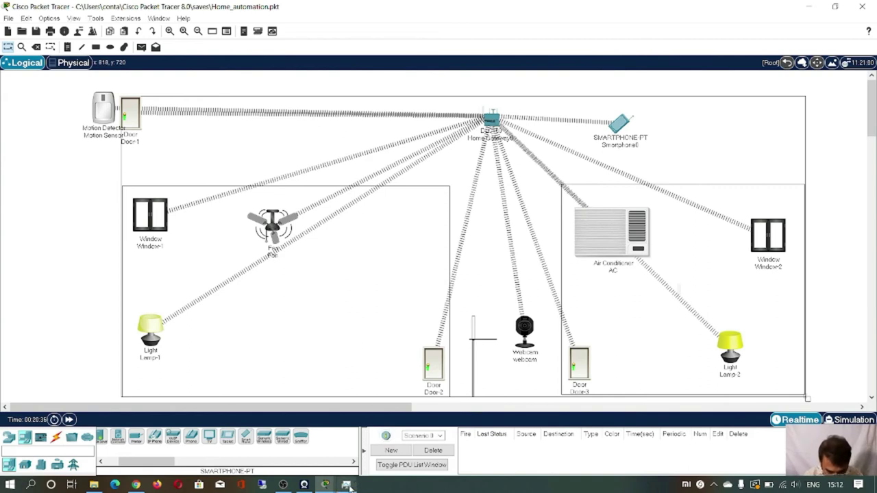
Bring back the smartphone's IoT Monitor, expand the Fan entry and set its status to Off.
click(324, 485)
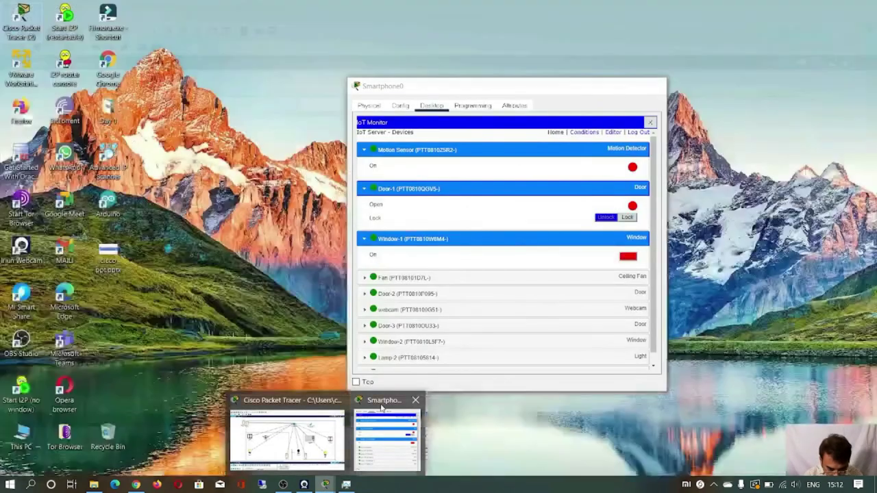
click(381, 411)
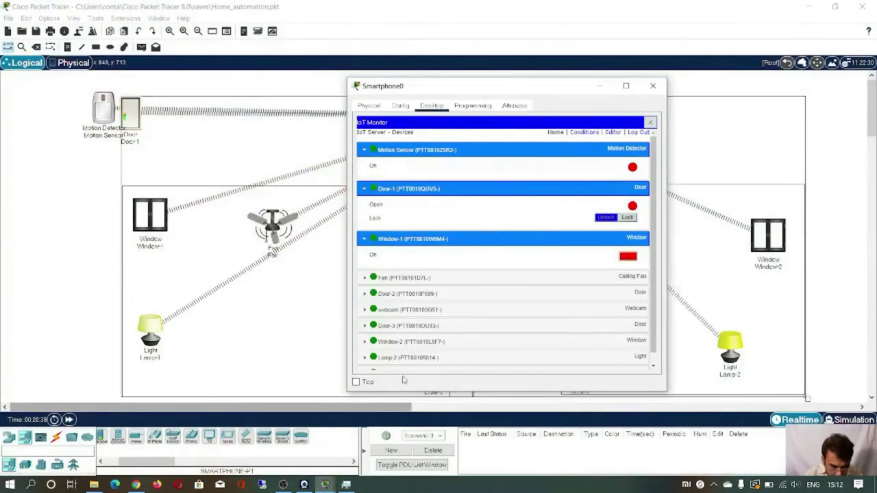
click(443, 280)
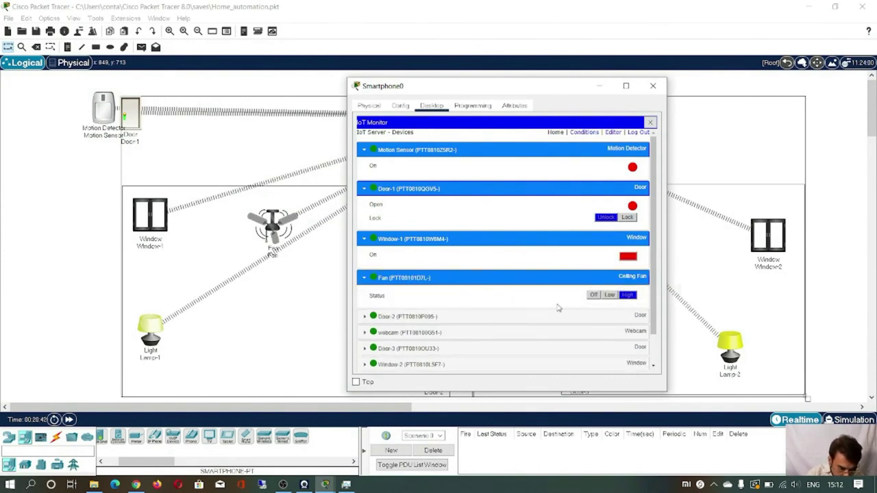
click(594, 295)
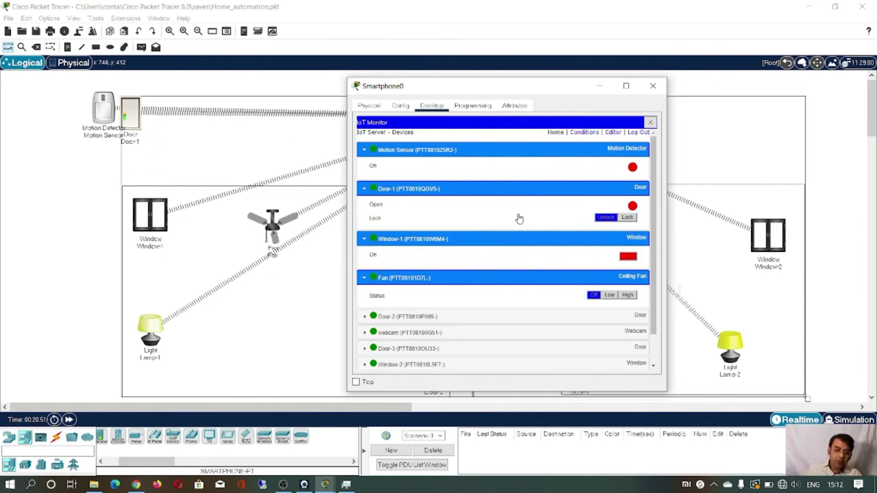
Add an IoT Monitor condition rule named Motion_Detected that requires Motion Sensor On to be true.
drag(529, 89, 656, 161)
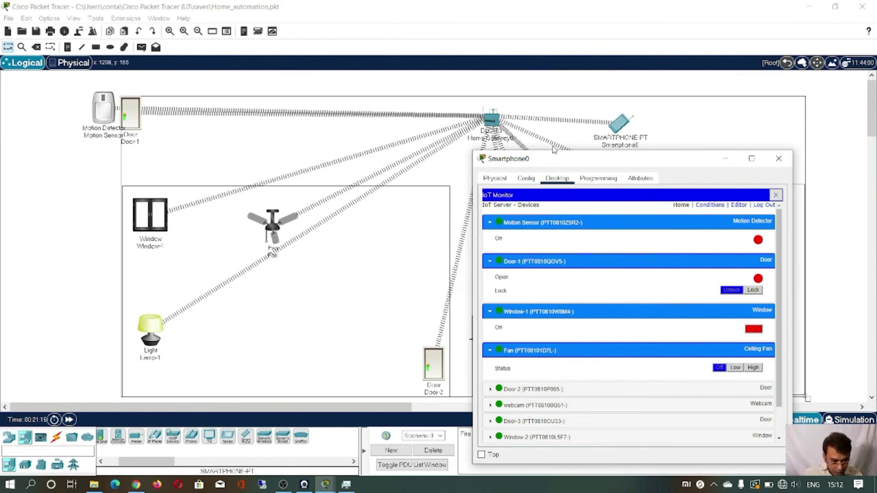
drag(572, 161, 708, 160)
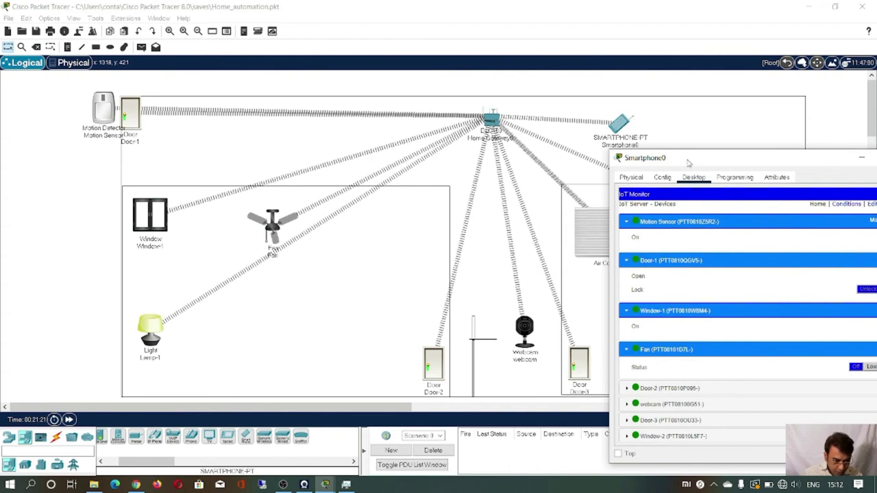
drag(689, 161, 233, 154)
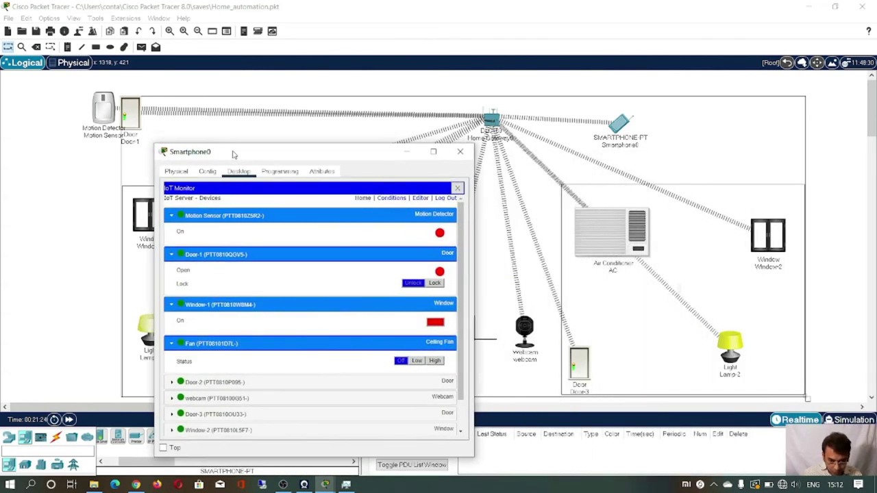
click(399, 199)
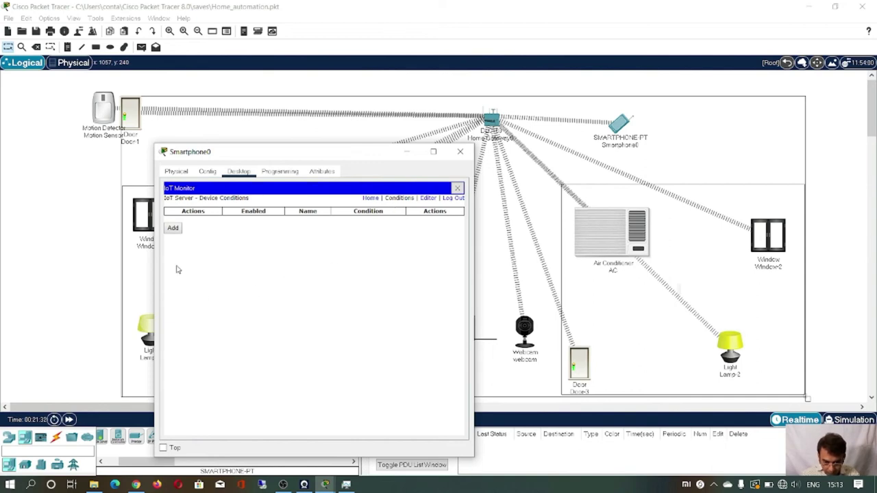
click(173, 229)
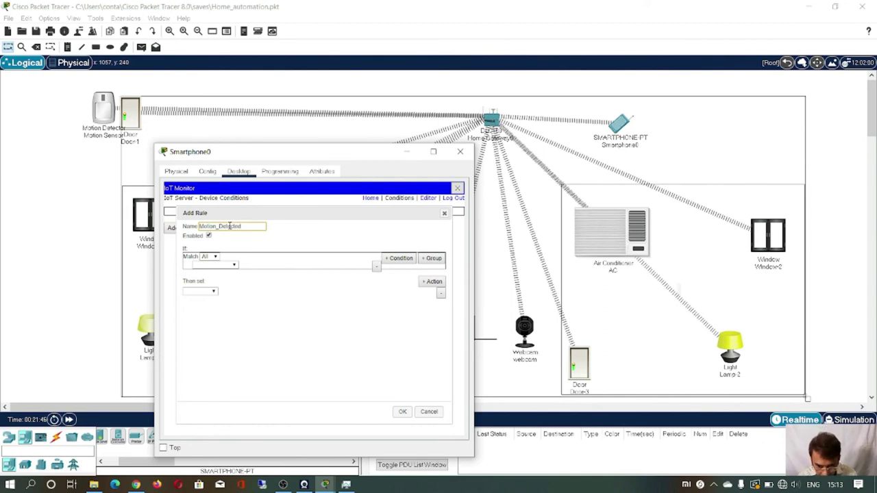
click(235, 266)
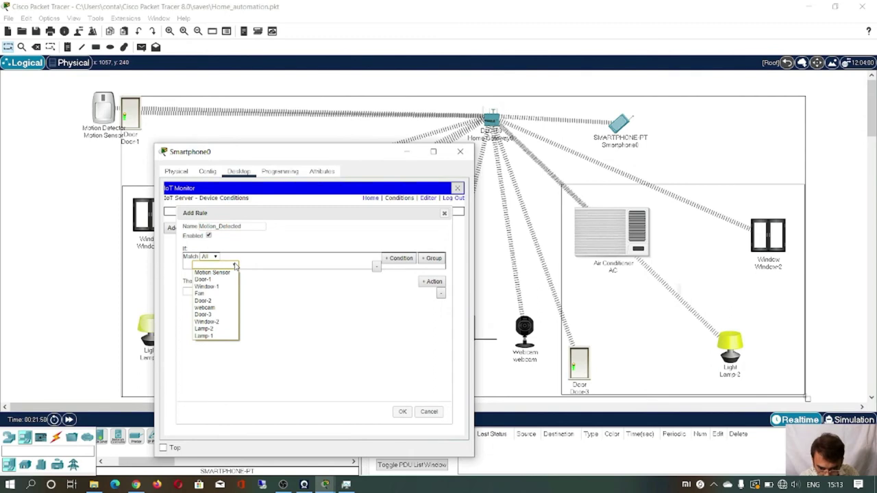
click(226, 272)
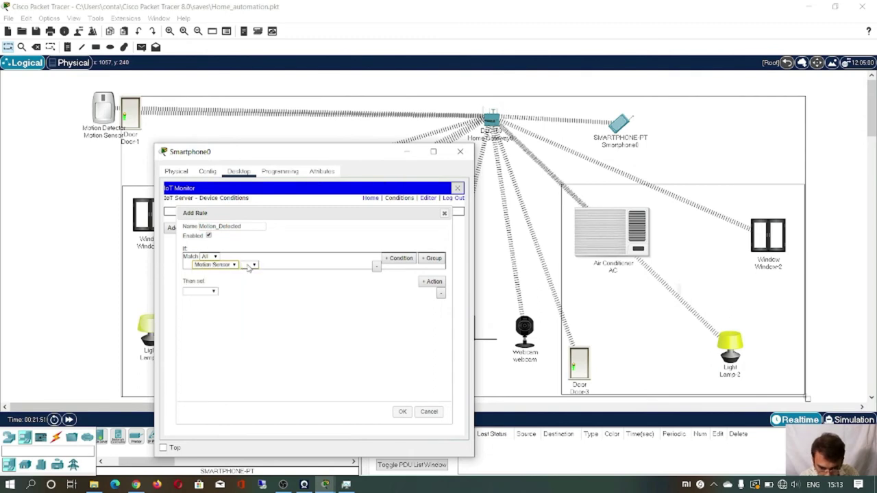
click(253, 265)
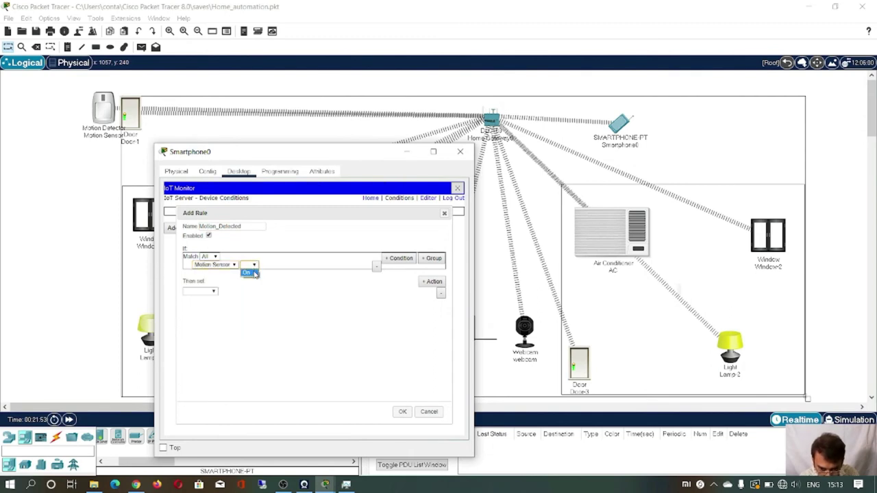
click(254, 273)
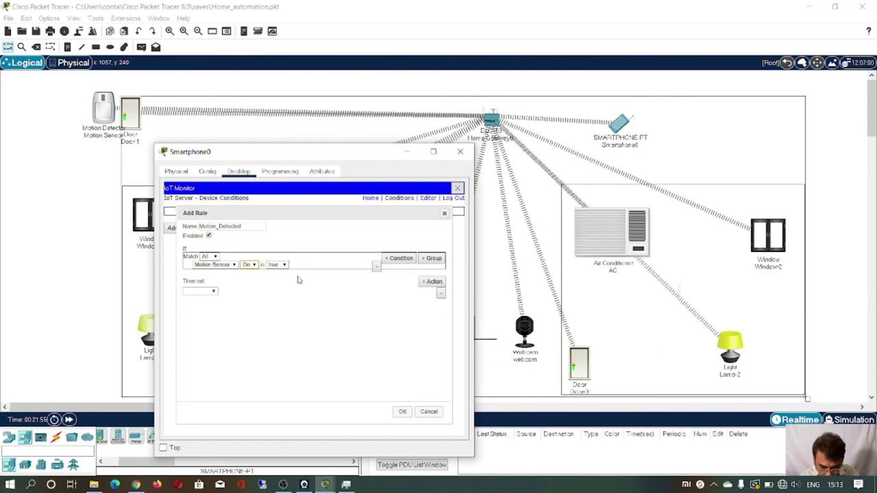
Make the Motion_Detected rule set webcam On to true and save the rule.
click(214, 291)
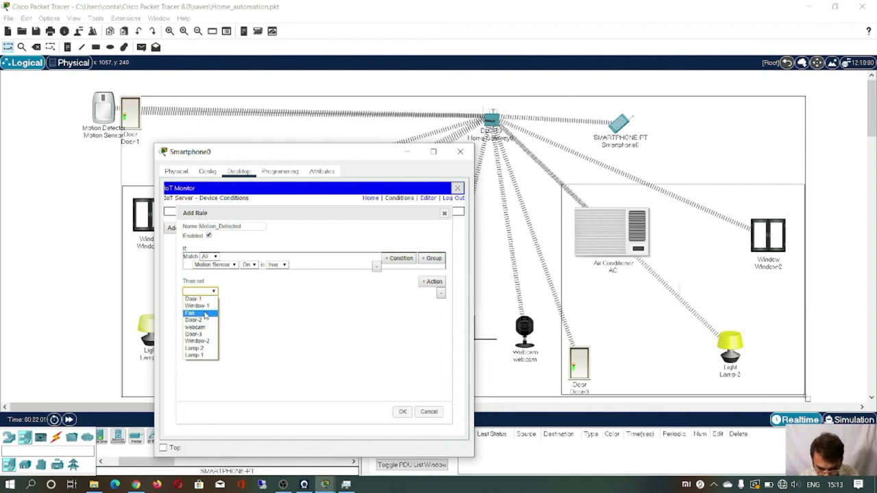
click(204, 335)
click(206, 291)
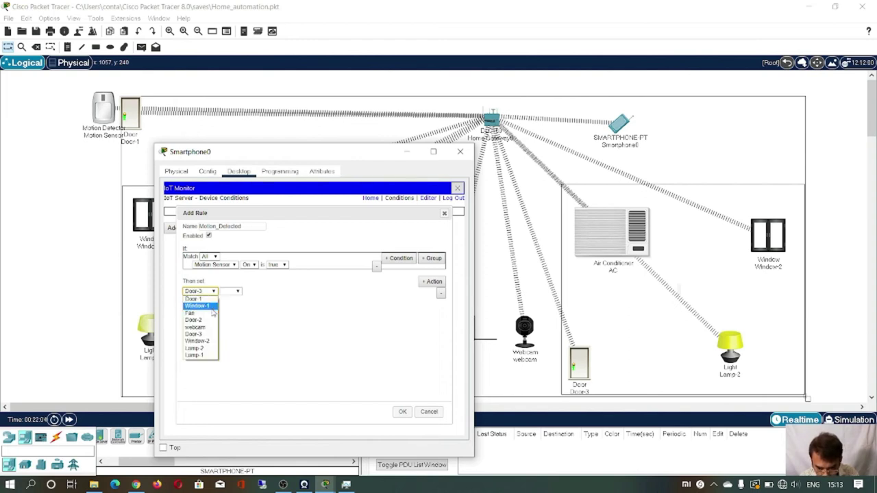
click(199, 328)
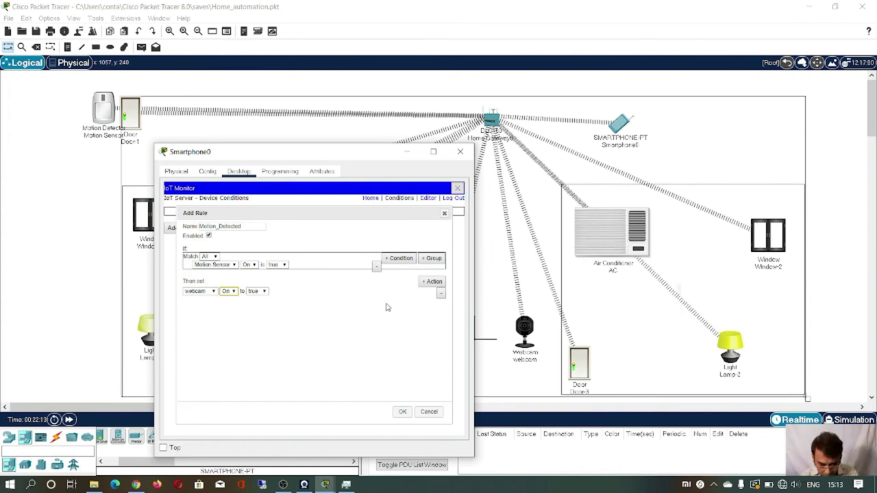
click(401, 413)
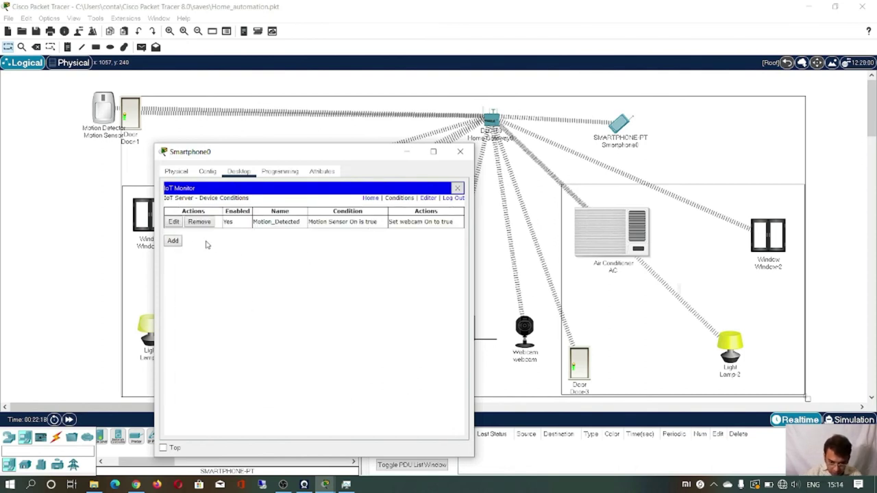
Add a second rule named Motion_not detected that requires Motion Sensor On to be false.
click(172, 241)
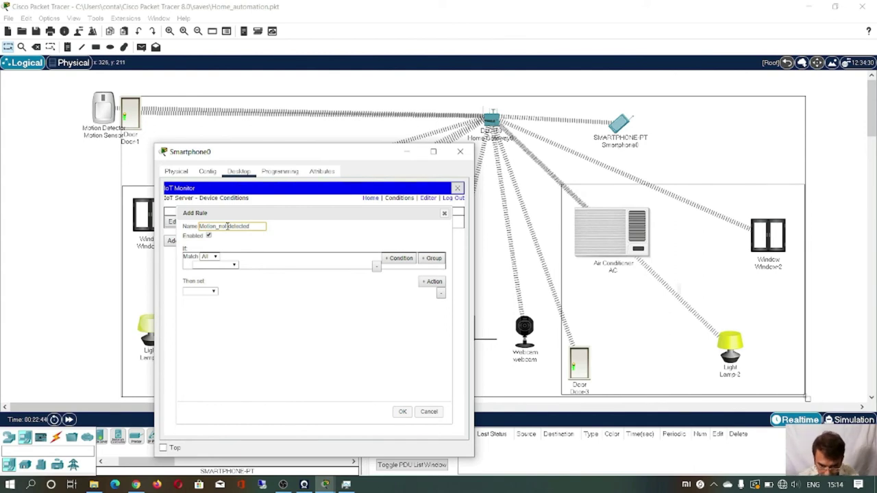
click(234, 265)
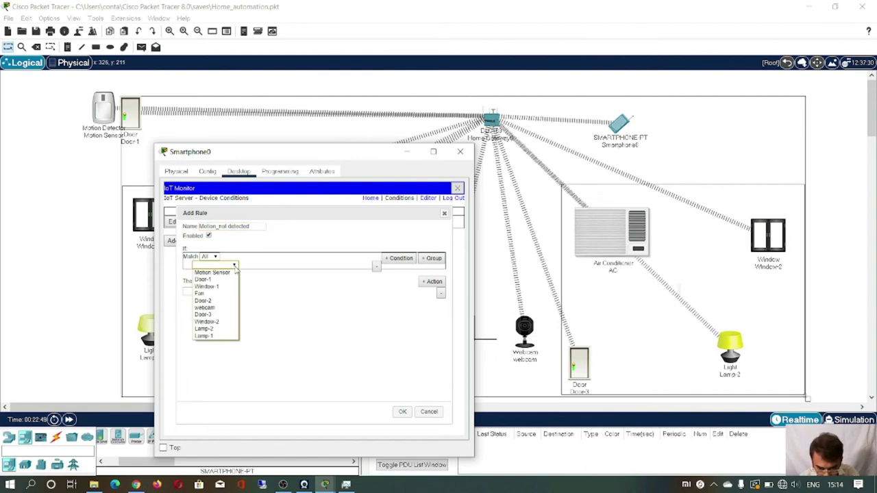
click(233, 274)
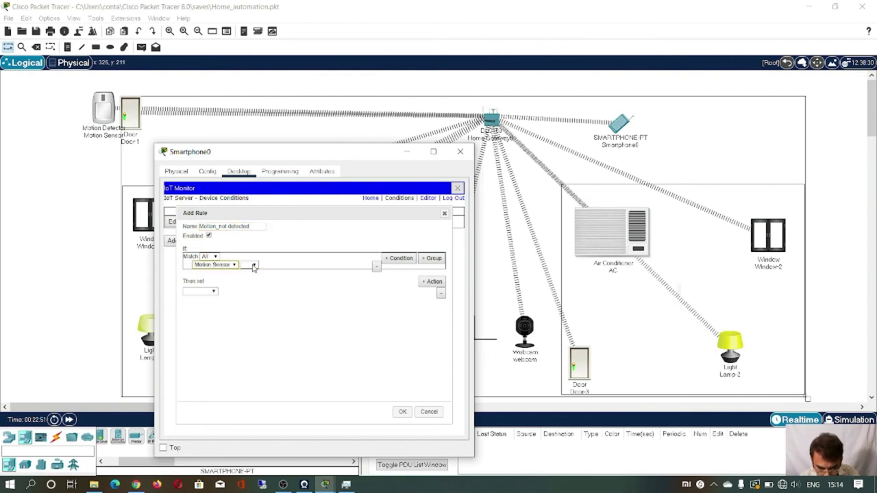
click(253, 265)
click(285, 265)
click(278, 280)
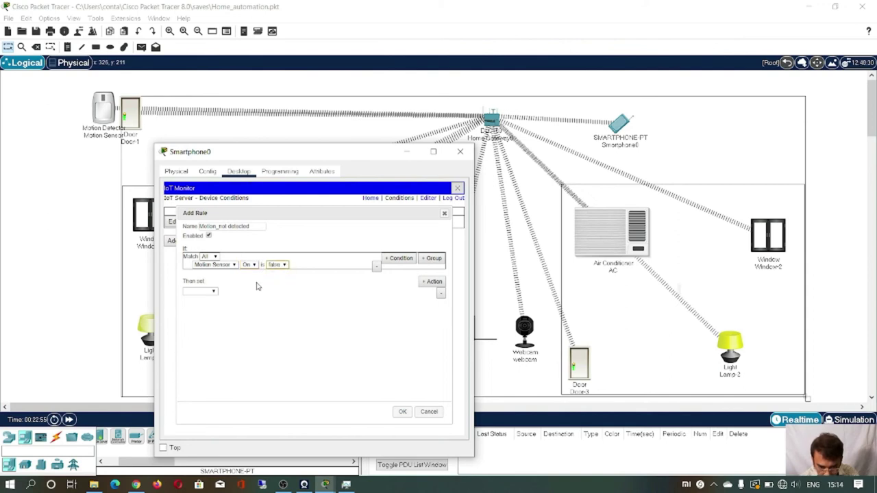
Make the Motion_not detected rule set webcam On to false and save the rule.
click(214, 292)
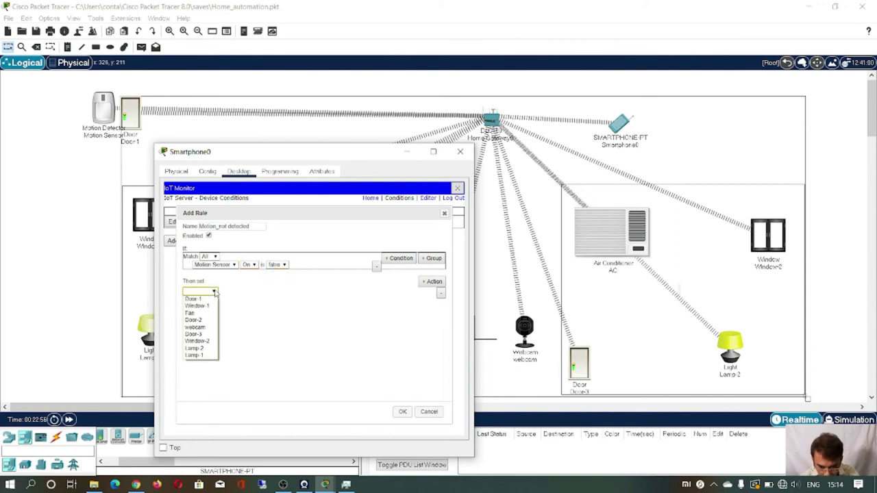
click(214, 327)
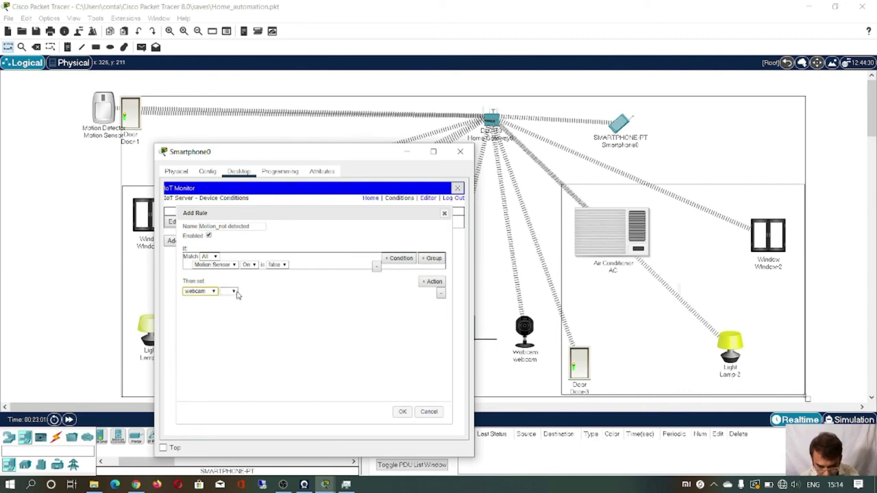
click(233, 292)
click(231, 299)
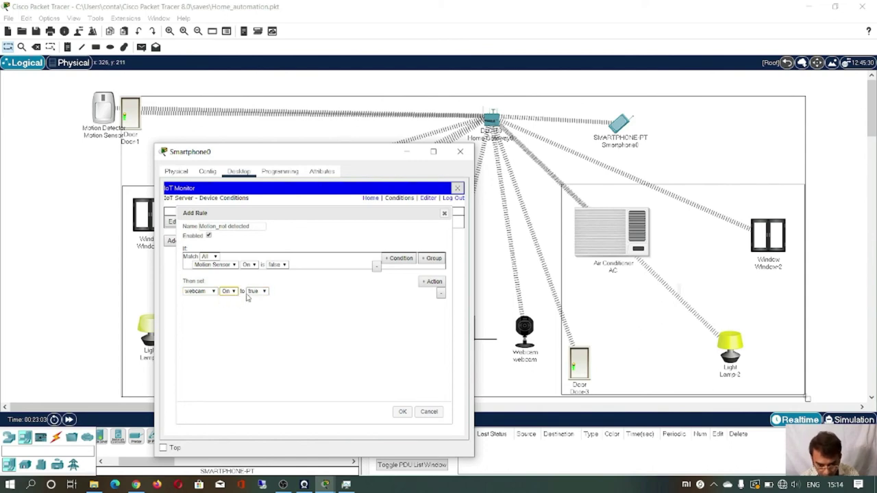
click(265, 293)
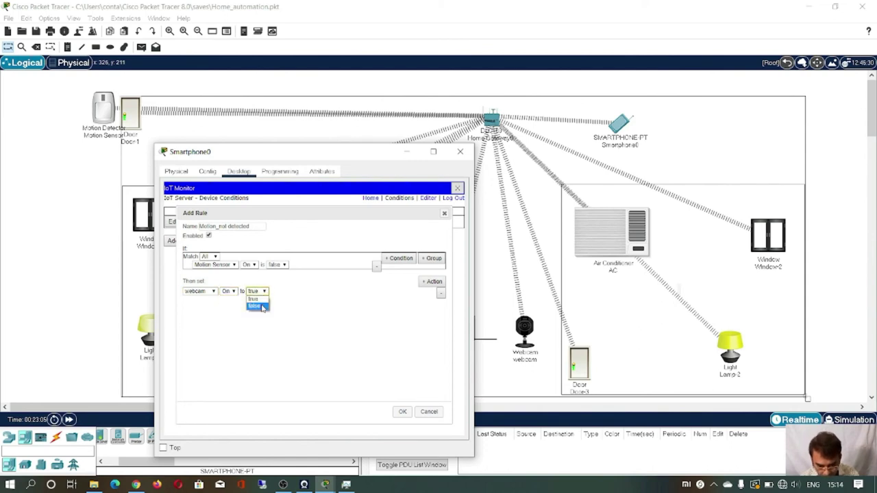
click(257, 307)
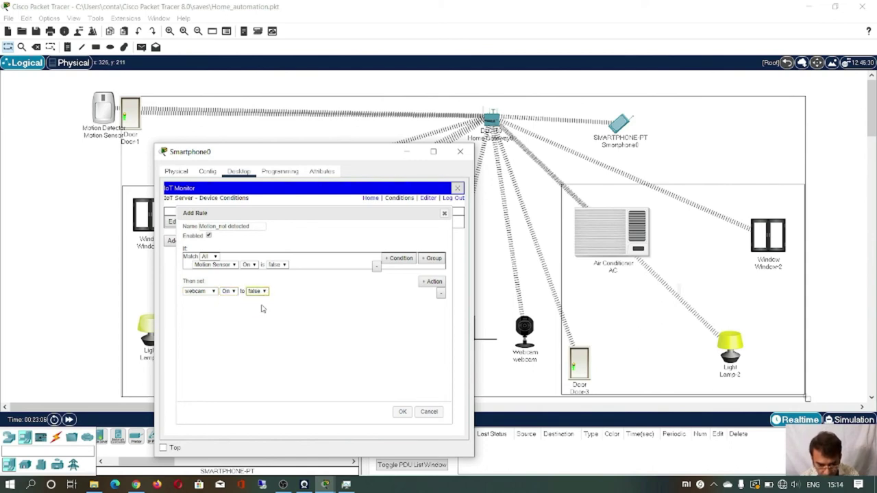
click(403, 411)
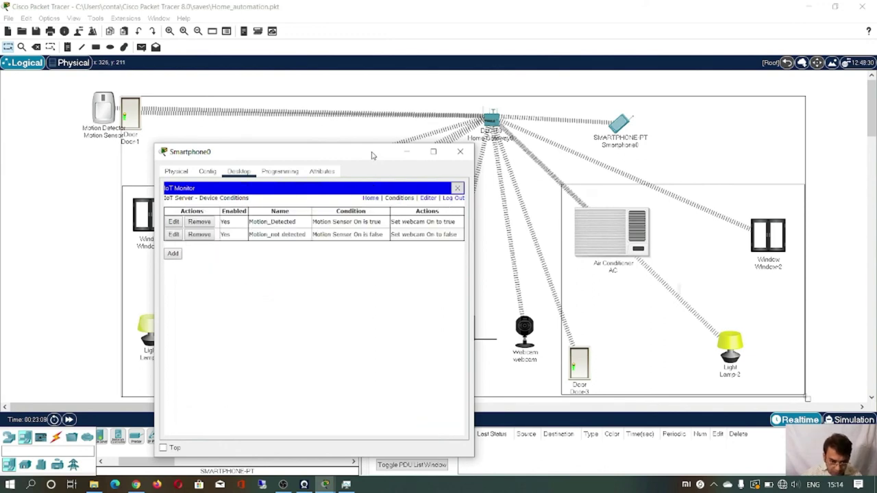
Uncover the motion detector, expand the webcam entry in the IoT Monitor device list, and trigger the detector to test the webcam rules.
drag(373, 153, 773, 158)
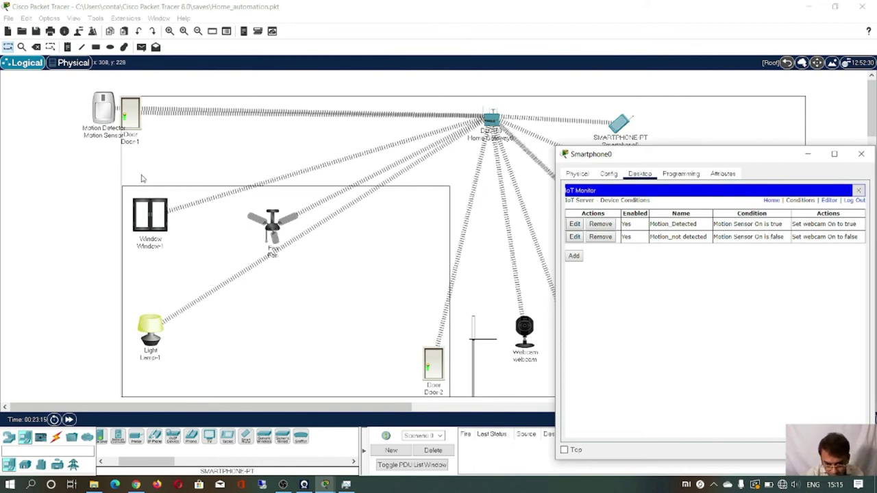
mouse_move(111, 118)
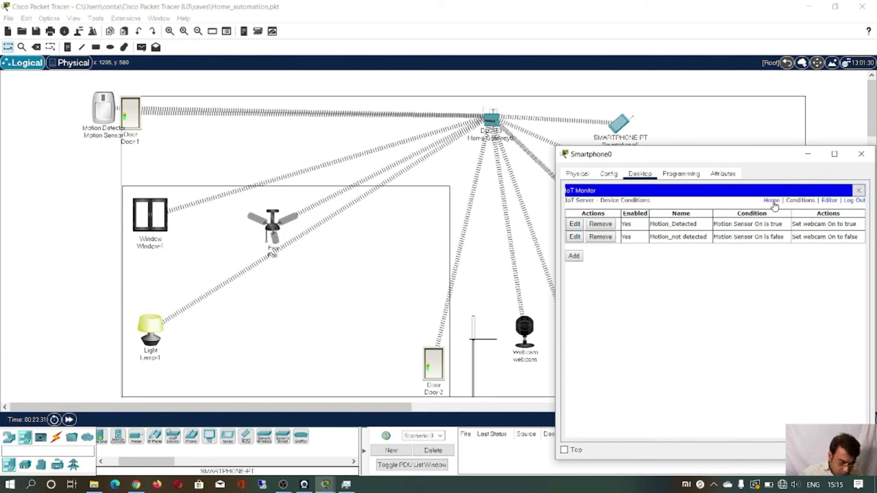
click(771, 200)
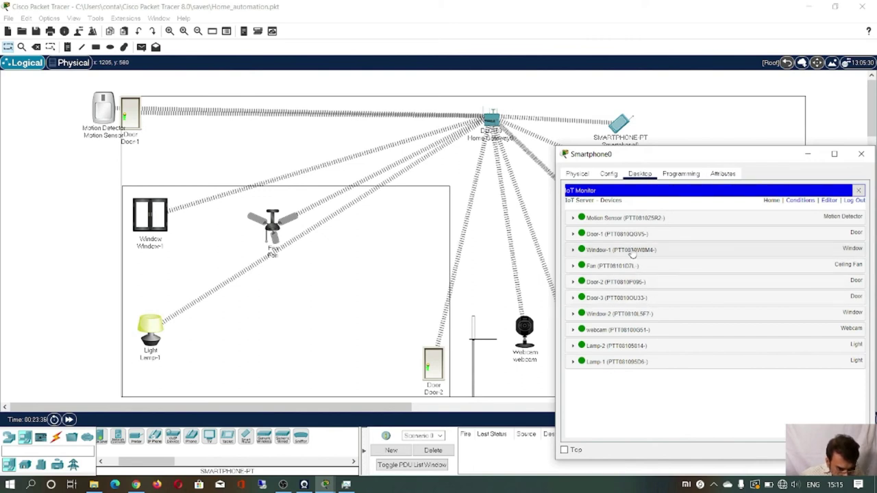
click(628, 331)
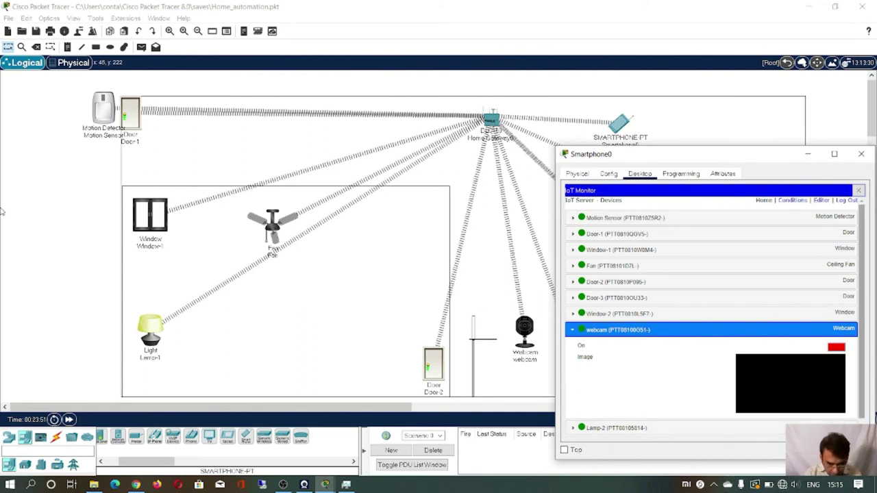
mouse_move(101, 96)
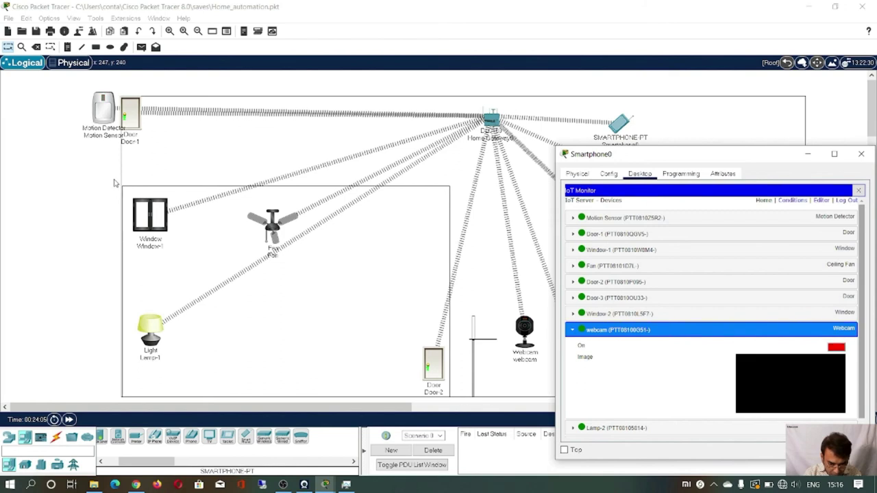
mouse_move(119, 134)
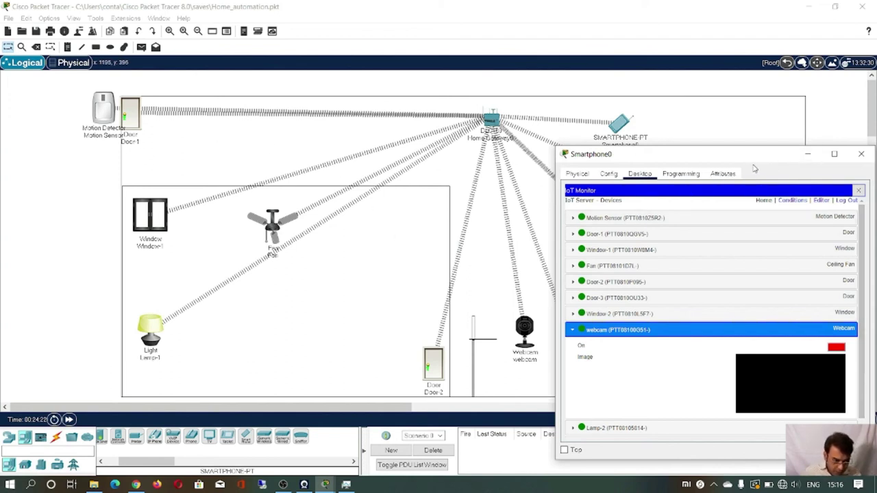
Reposition the smartphone window, review the condition rules, and set Door-1 to Lock from the device list.
drag(748, 159, 597, 77)
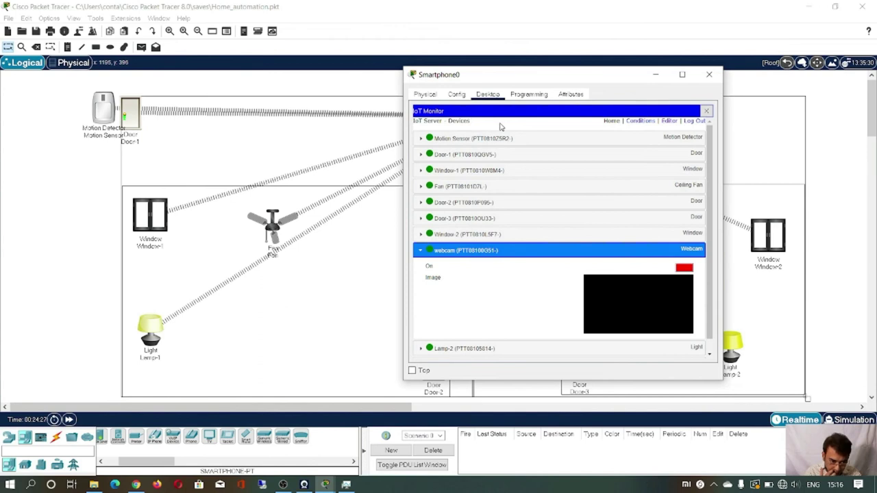
click(637, 123)
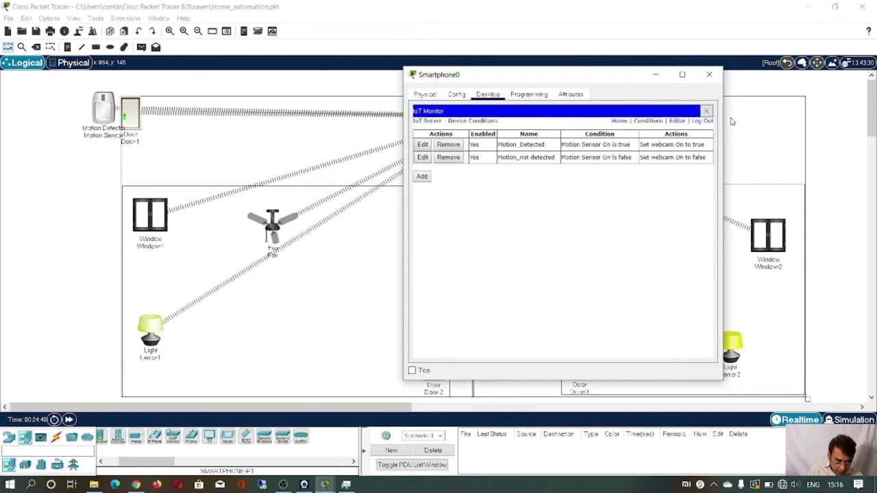
click(619, 121)
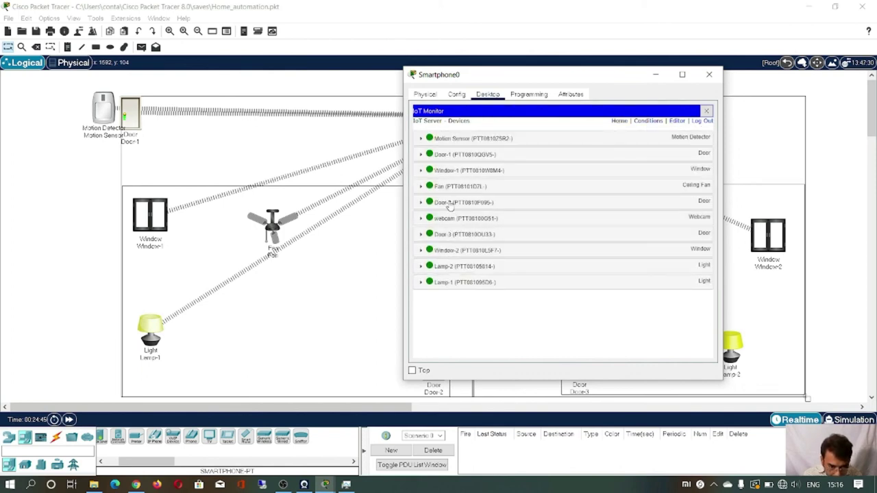
click(456, 156)
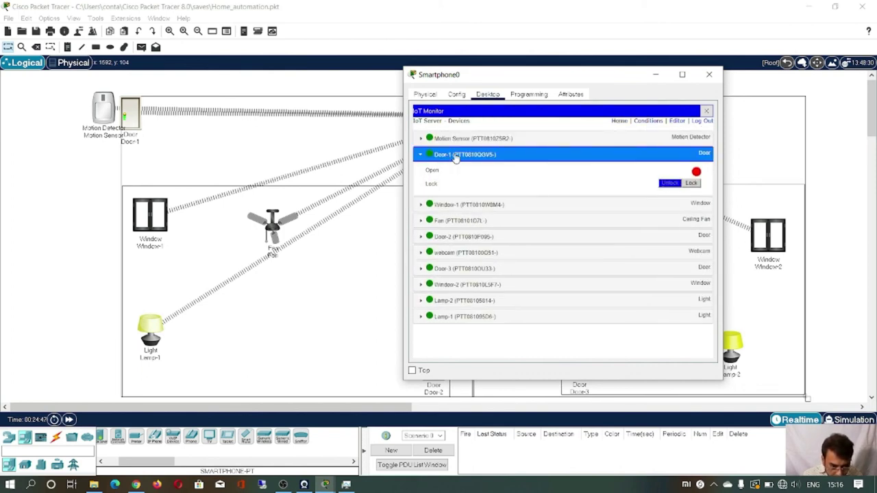
click(692, 183)
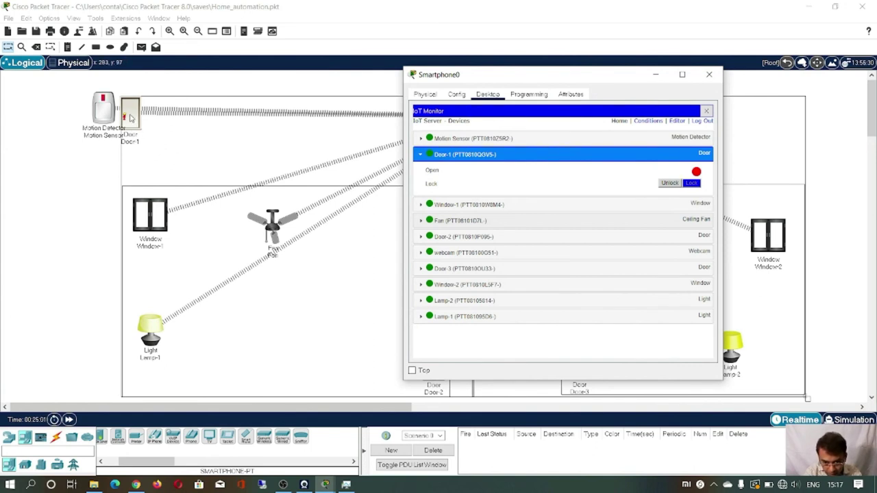
Examine the webcam and motion detector on the workspace and bring back the smartphone's IoT Monitor.
key(alt+F4)
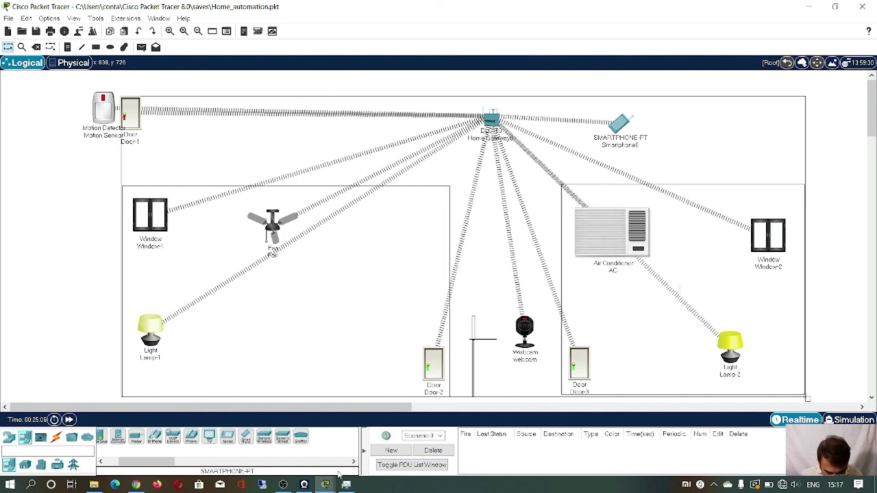
mouse_move(325, 484)
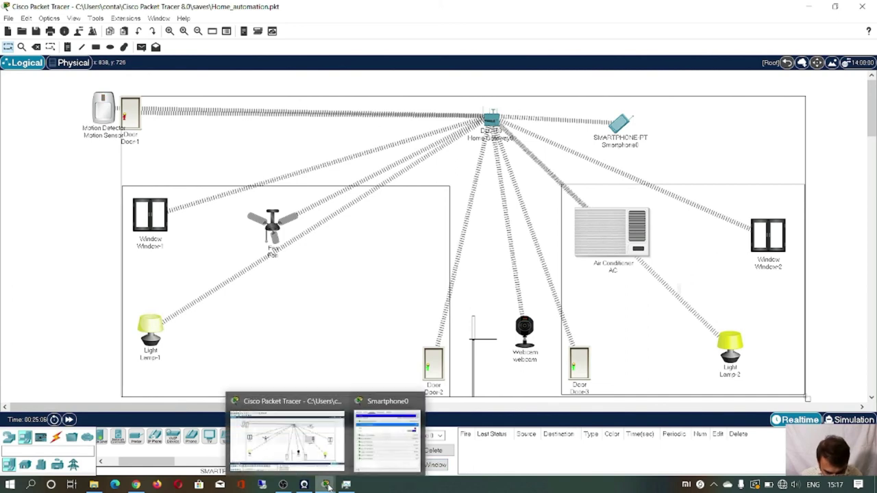
click(381, 411)
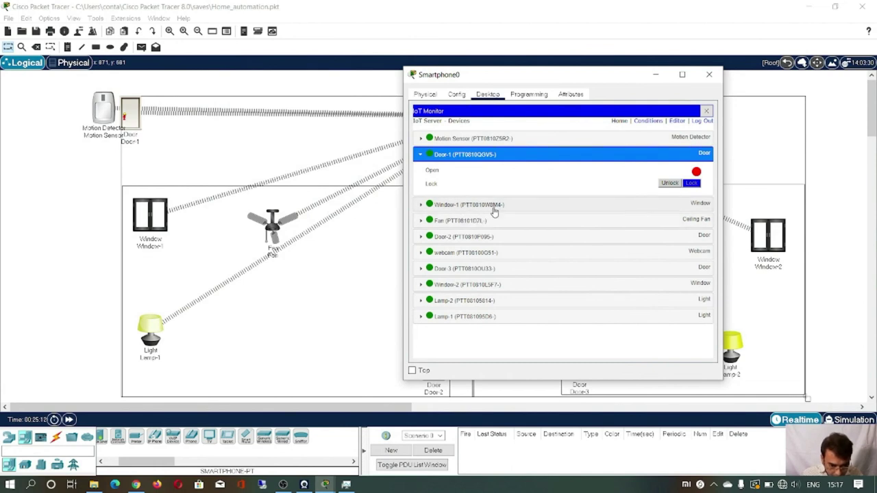
Add a condition rule named Motion_dect that requires webcam On to be true.
click(647, 121)
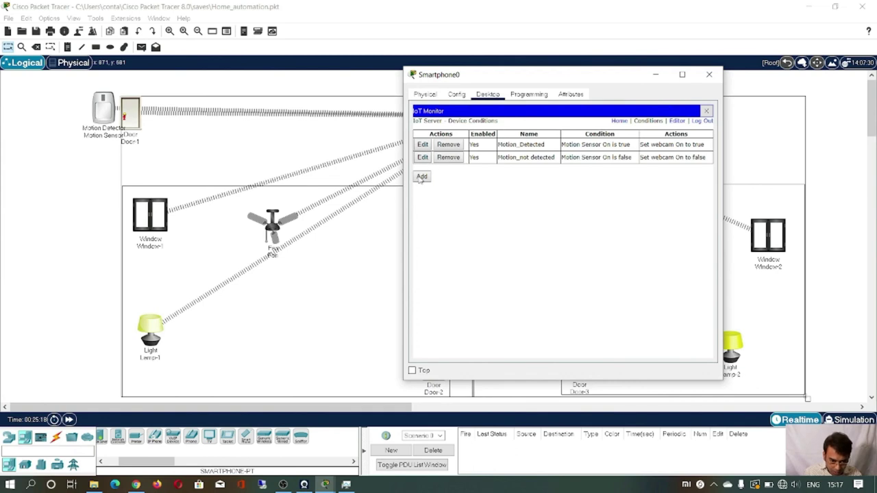
click(421, 177)
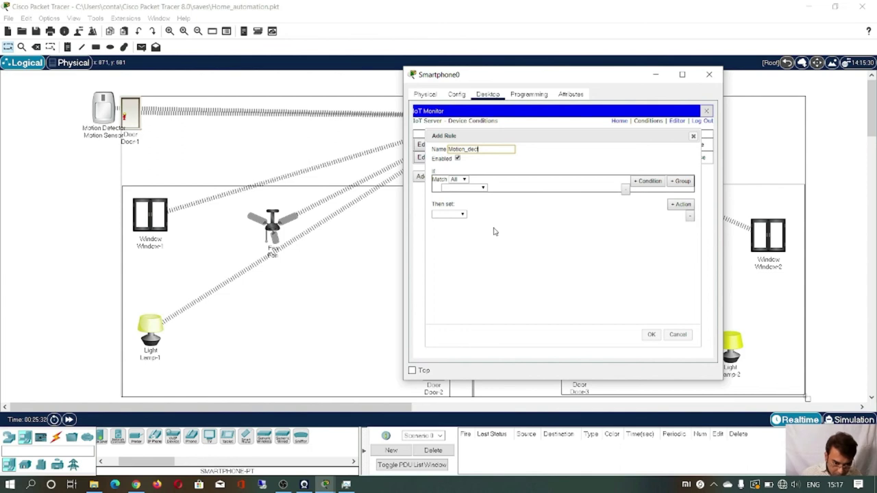
click(483, 189)
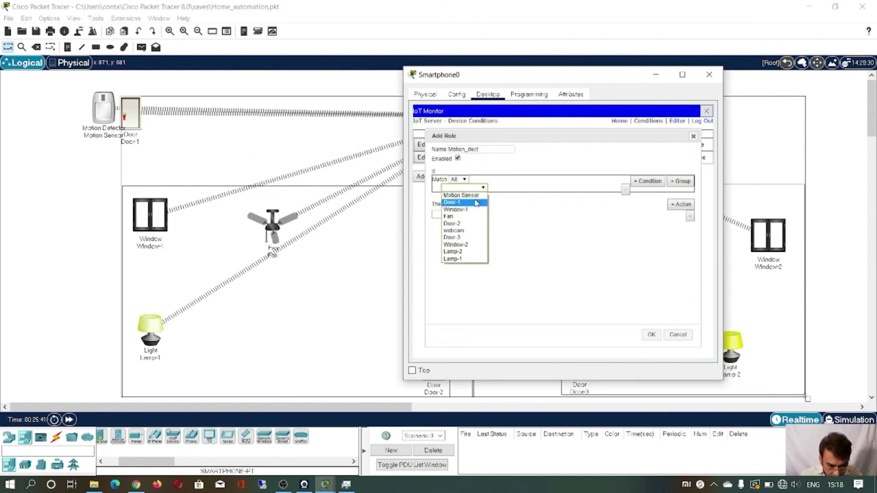
click(471, 230)
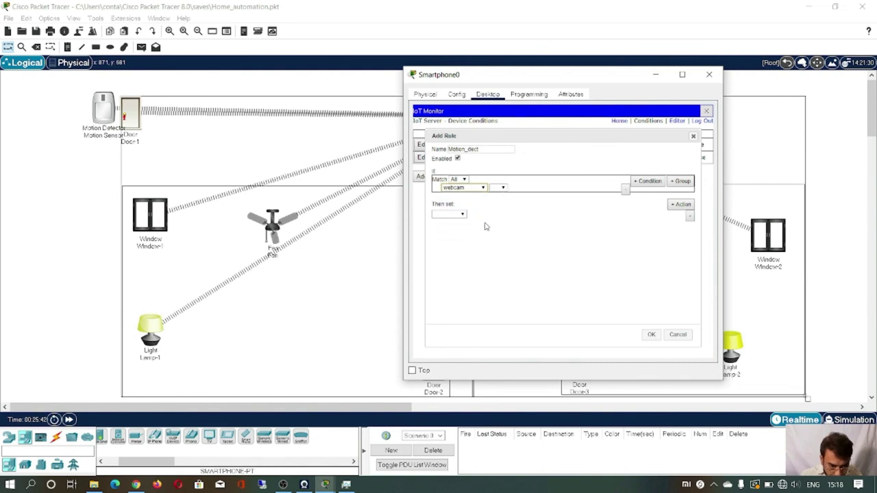
click(503, 187)
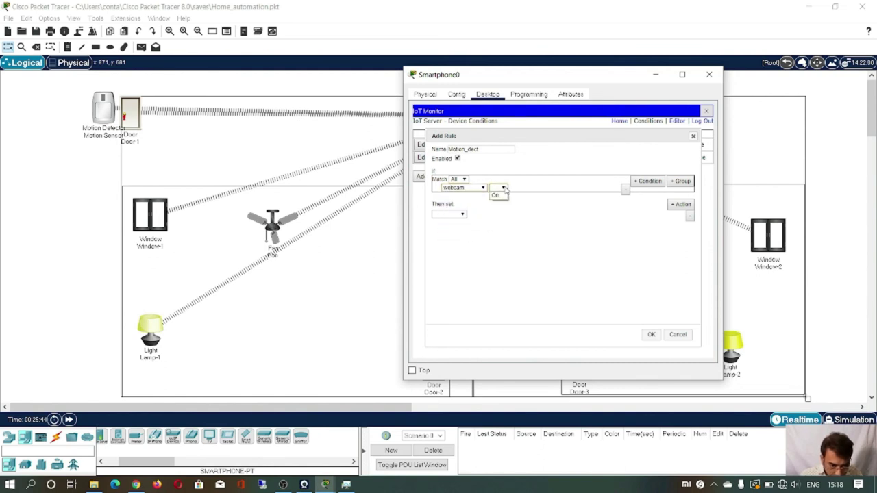
click(503, 197)
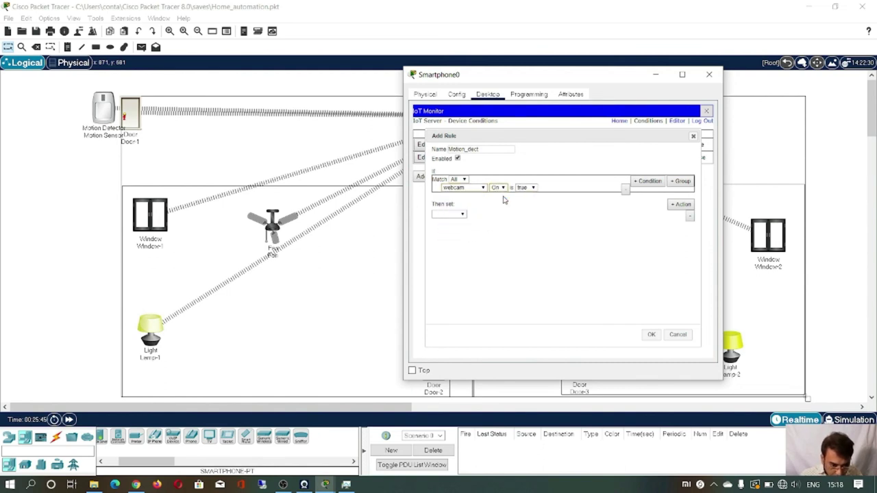
Make the Motion_dect rule set Door-1 Lock to Unlock and save the rule.
click(463, 214)
click(463, 222)
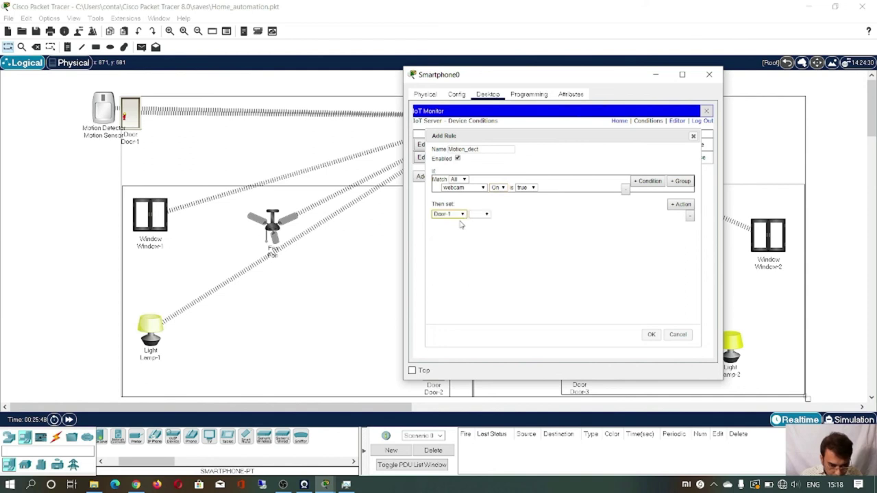
click(487, 215)
click(483, 223)
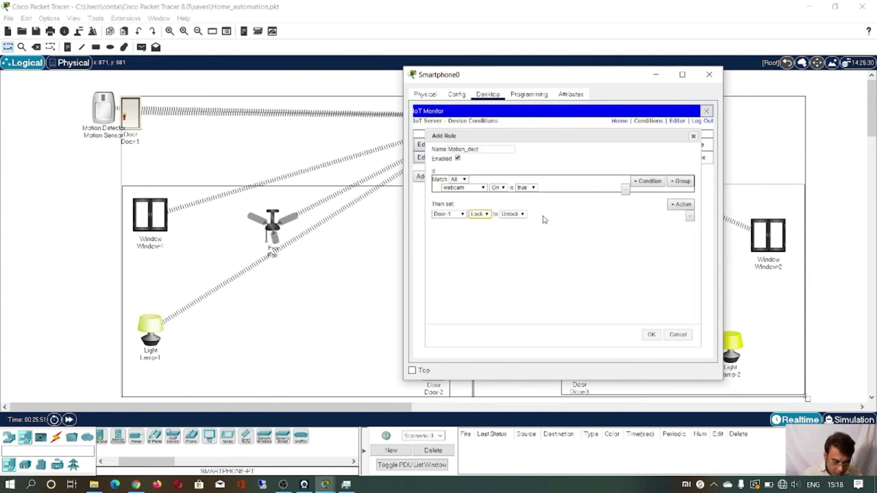
click(651, 336)
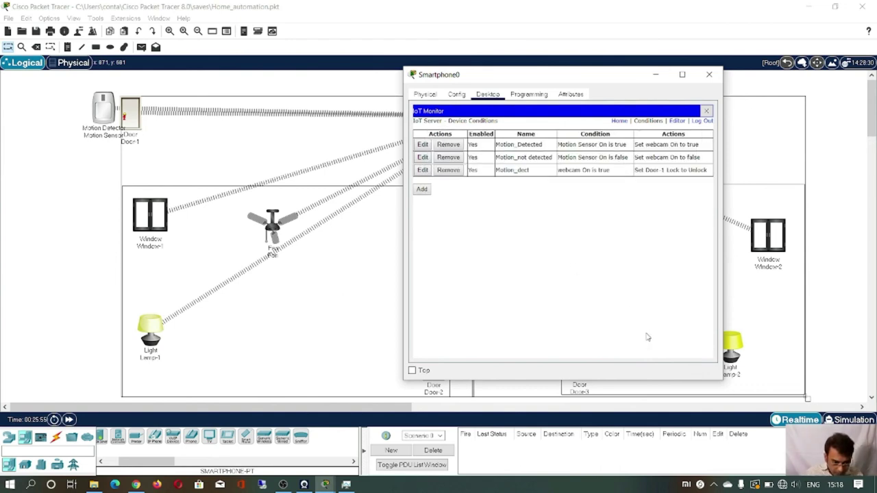
Add a condition rule named motion_notdect that requires webcam On to be false.
click(422, 190)
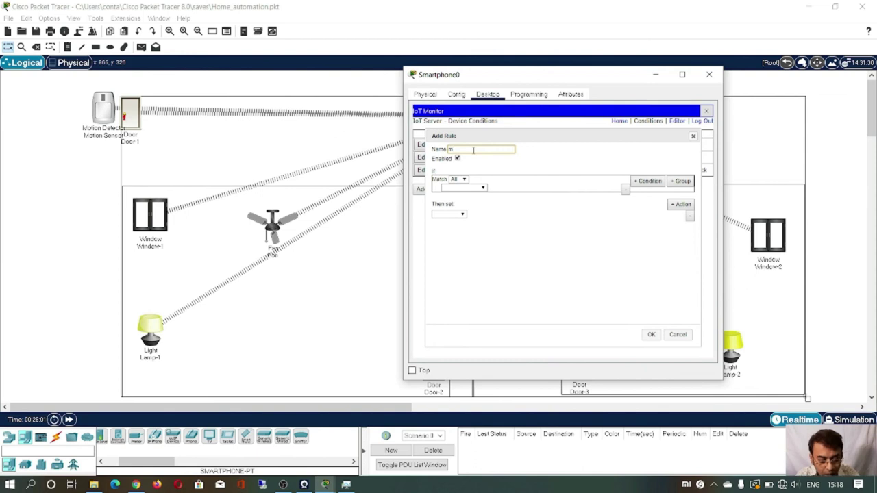
text(motion_notdect)
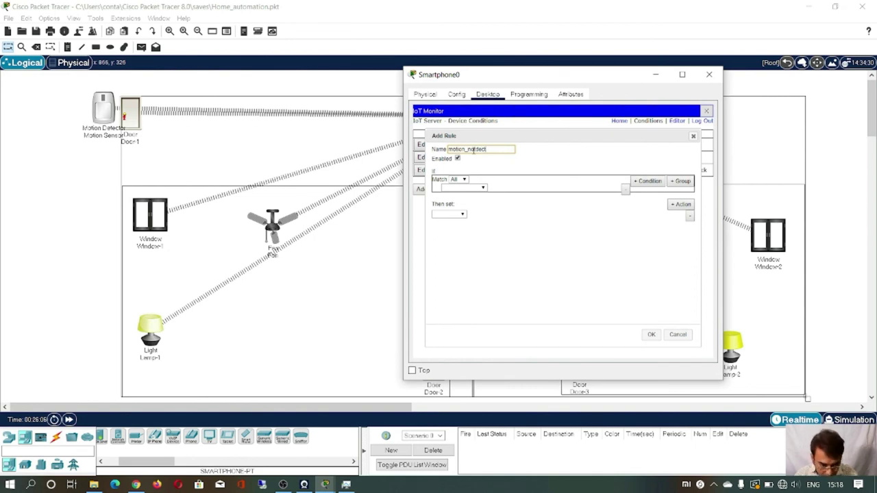
click(478, 188)
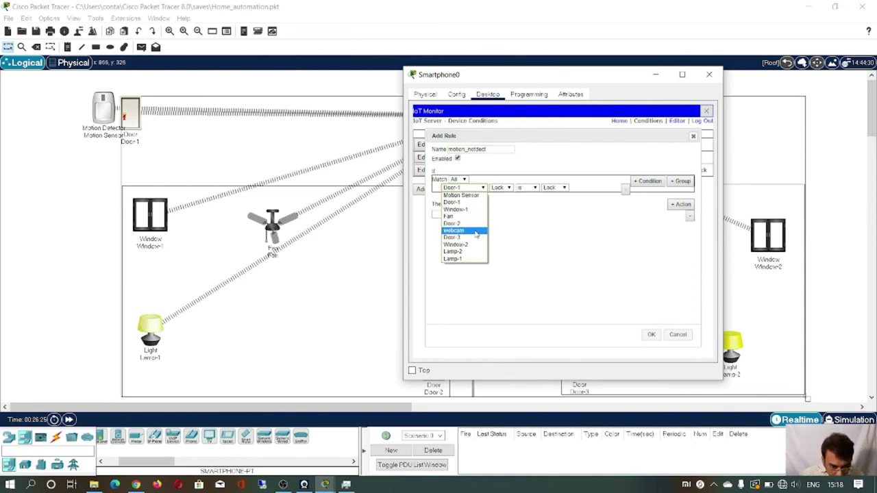
click(476, 234)
click(504, 189)
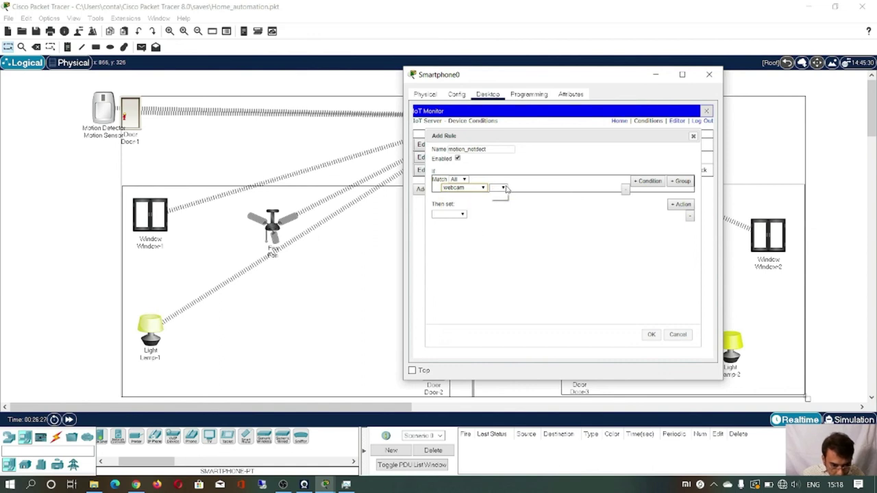
click(505, 196)
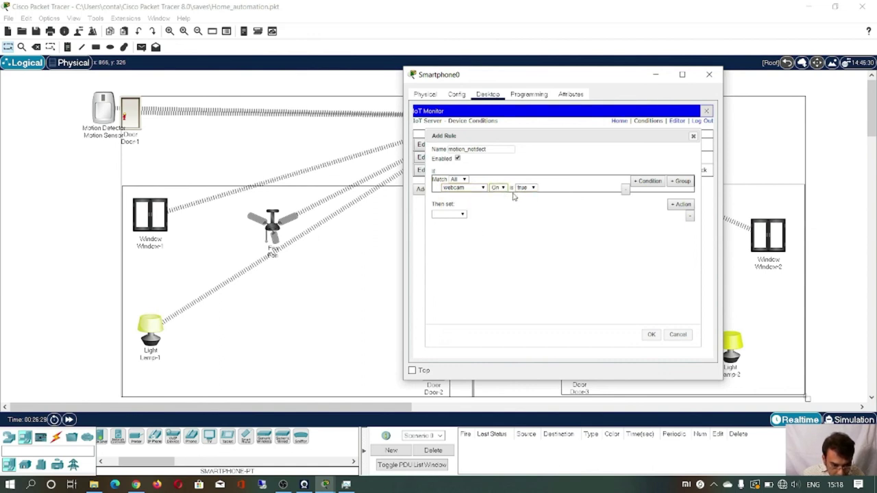
click(531, 188)
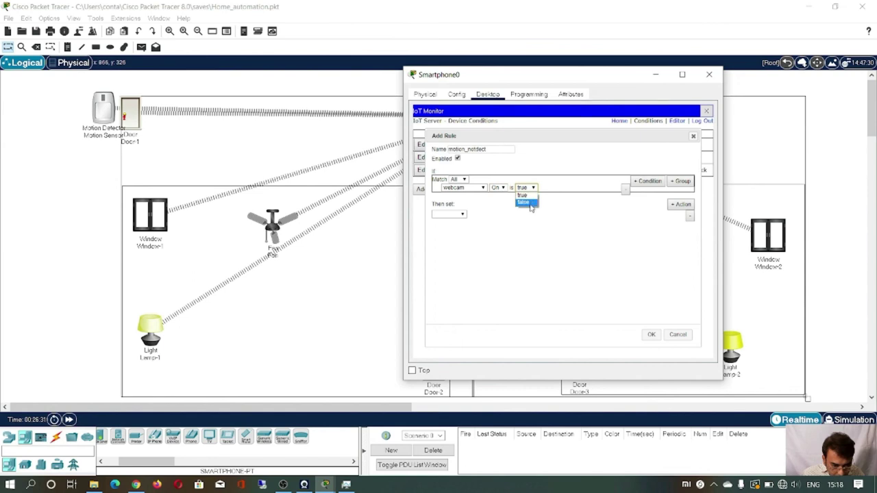
click(530, 205)
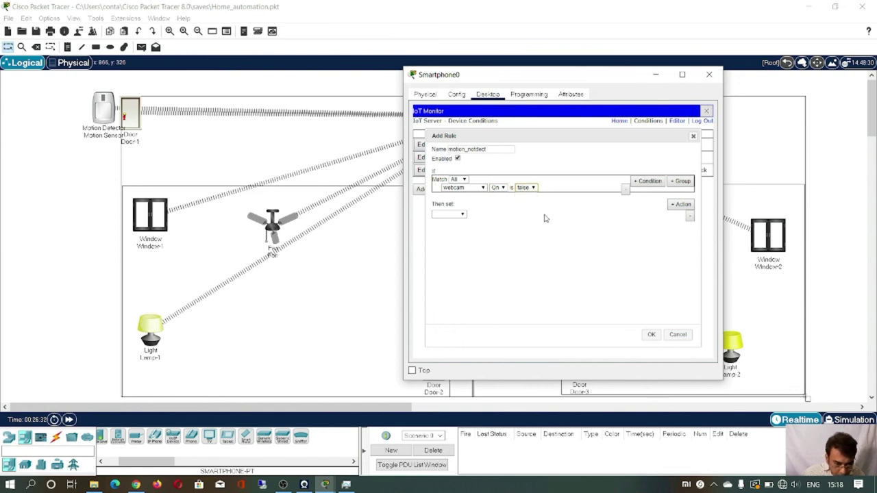
Make the motion_notdect rule set Door-1 Lock to Lock and save the rule.
click(463, 216)
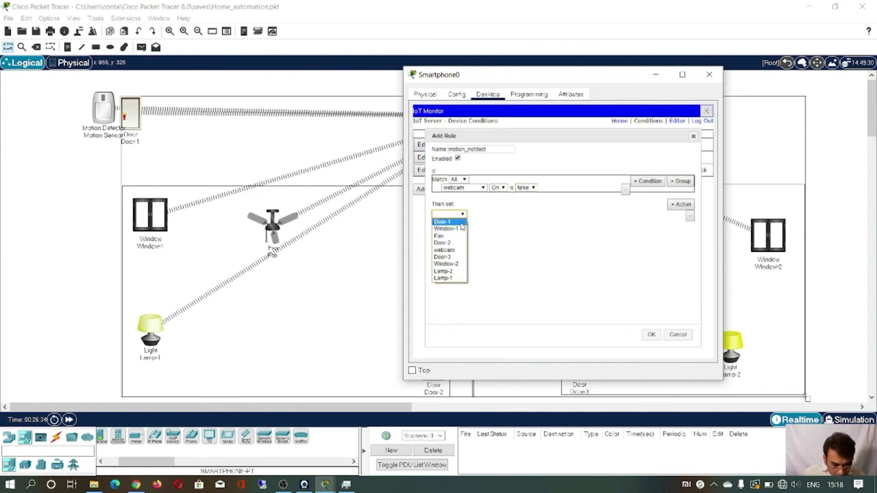
click(462, 224)
click(485, 215)
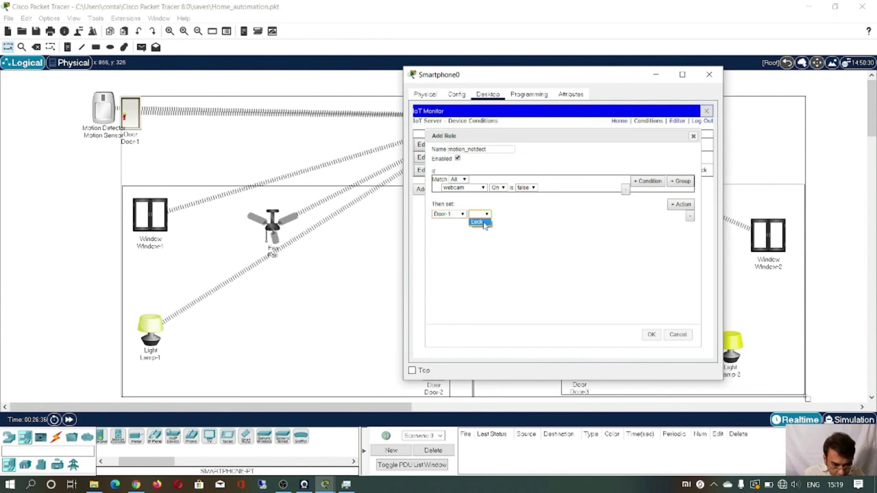
click(481, 222)
click(524, 215)
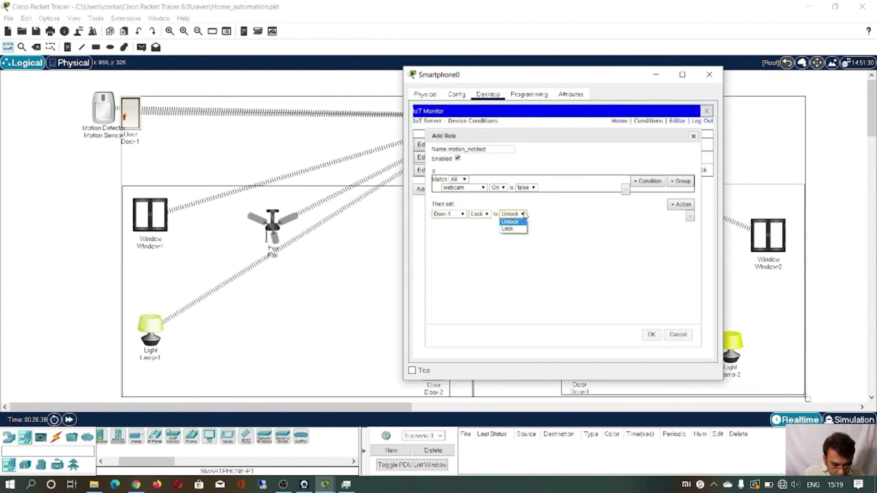
click(511, 229)
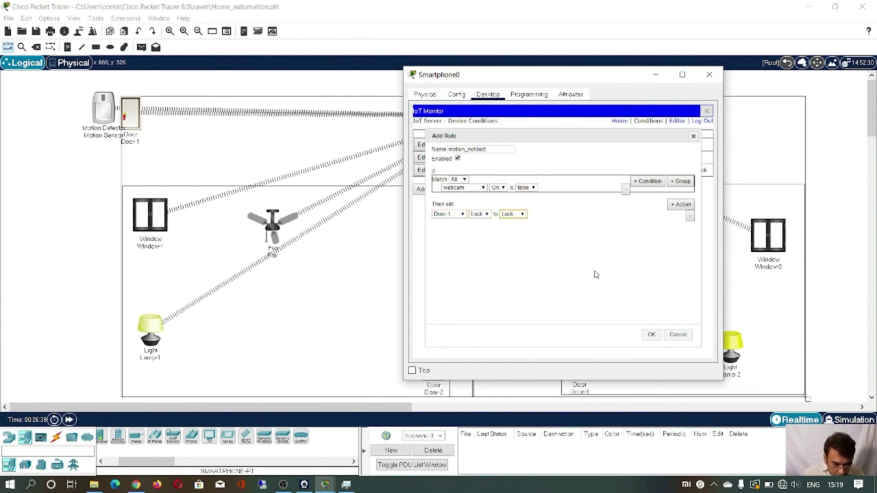
click(652, 335)
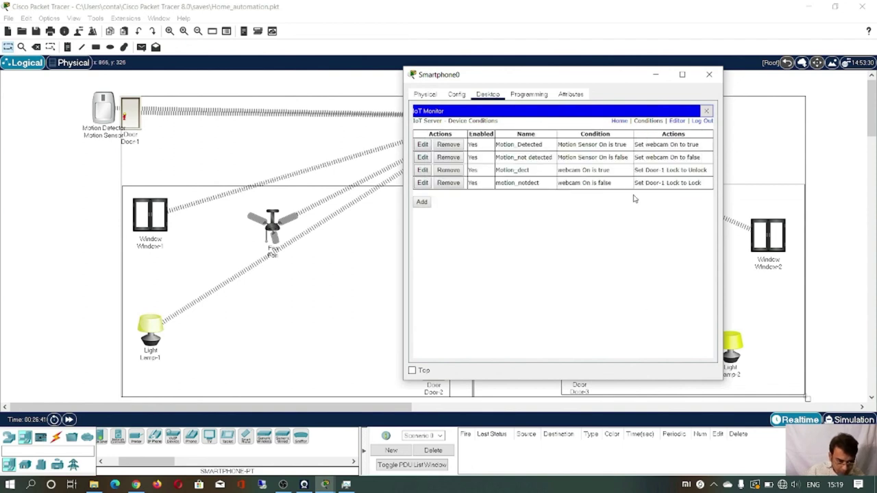
Expand the webcam in the device list, uncover the workspace, and trigger the motion detector to test the rules.
click(620, 121)
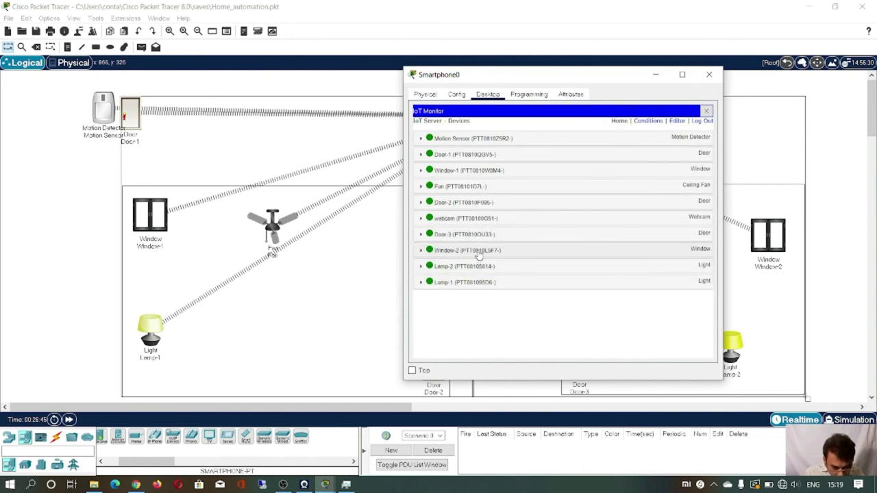
click(474, 221)
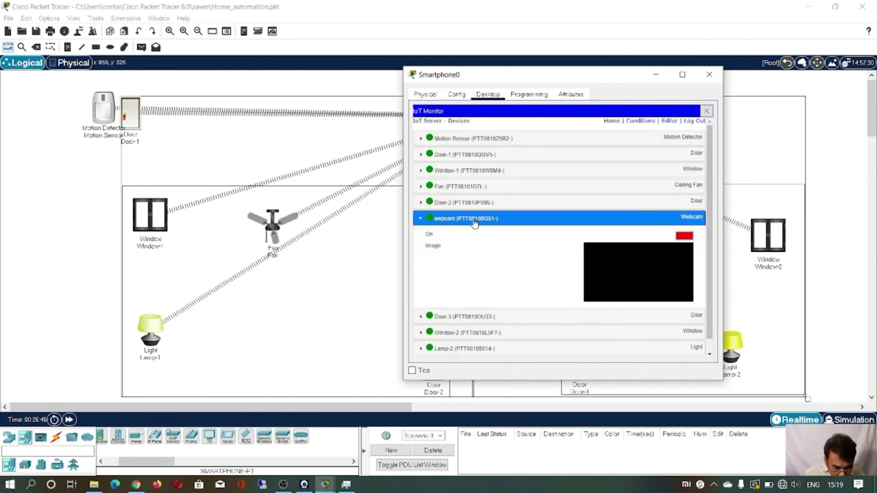
drag(579, 78, 716, 131)
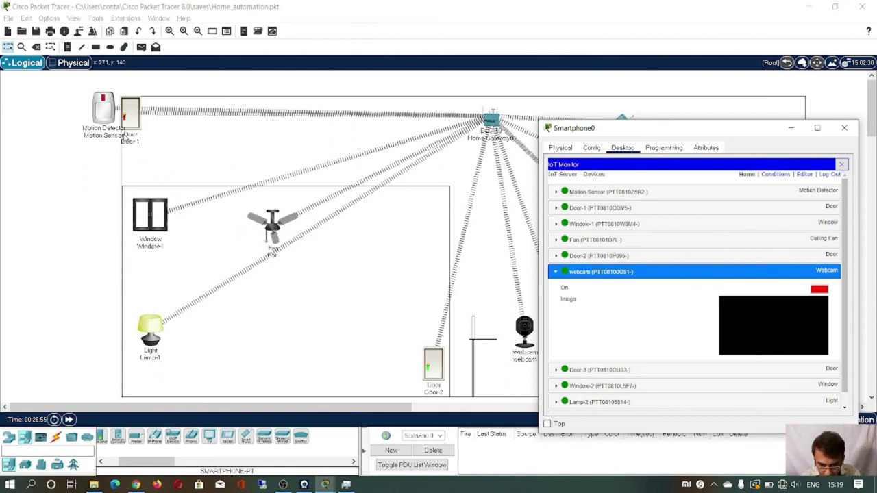
mouse_move(107, 111)
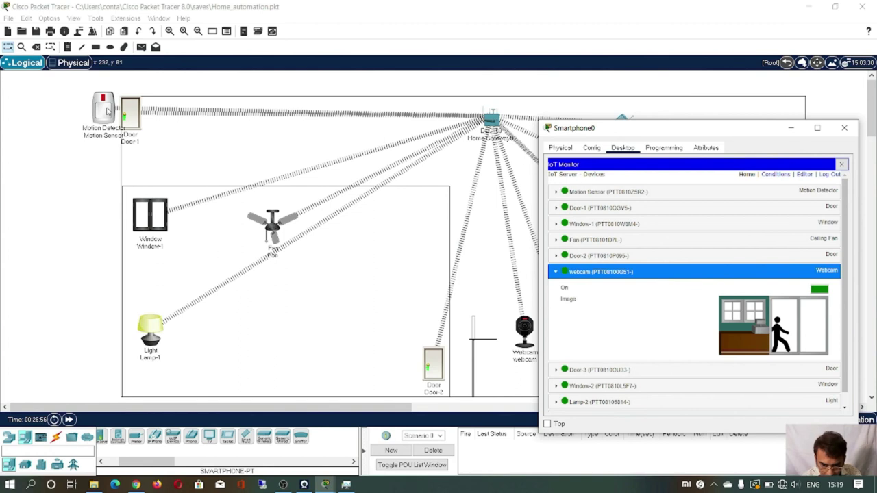
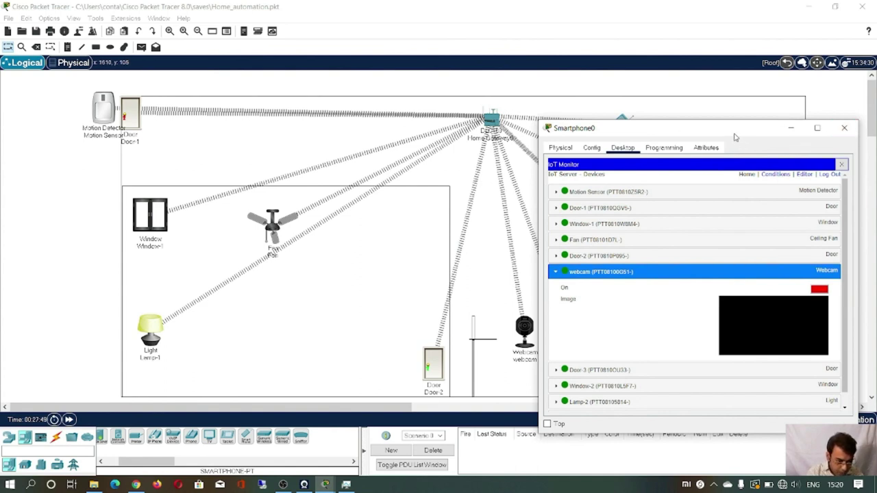
Uncover the room devices on the workspace to examine them and bring back the smartphone's IoT Monitor.
drag(737, 135, 720, 329)
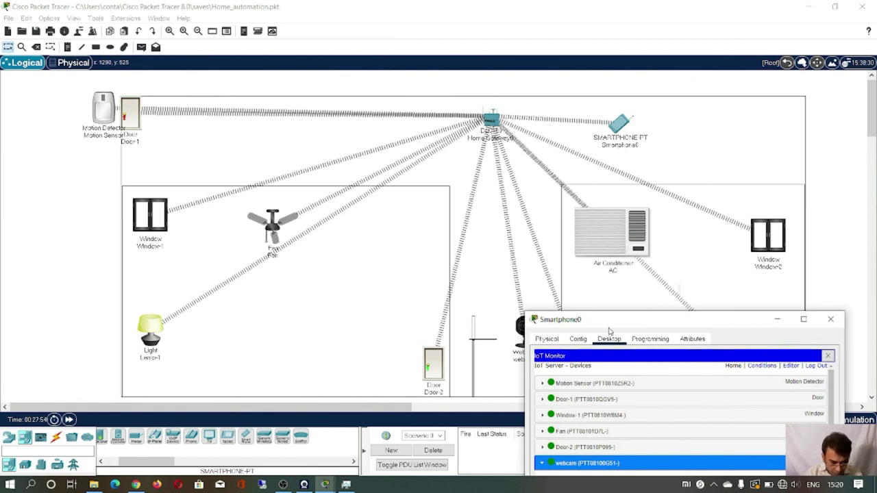
drag(637, 323, 639, 155)
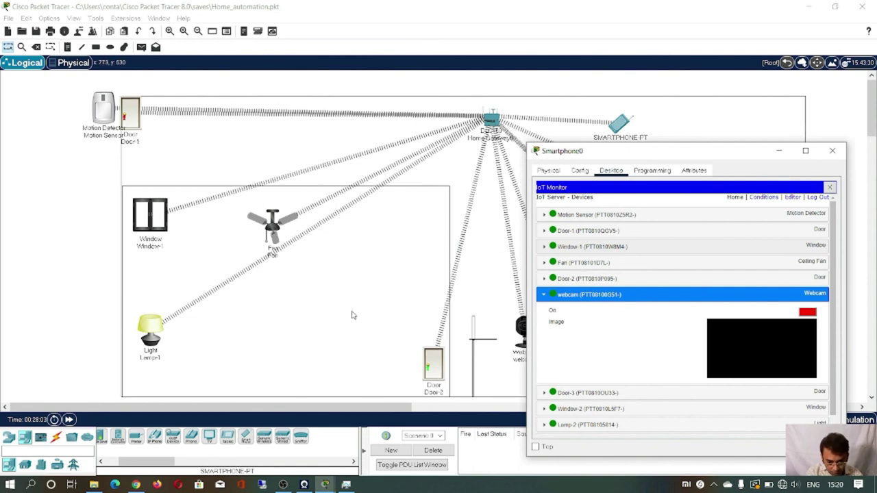
click(194, 244)
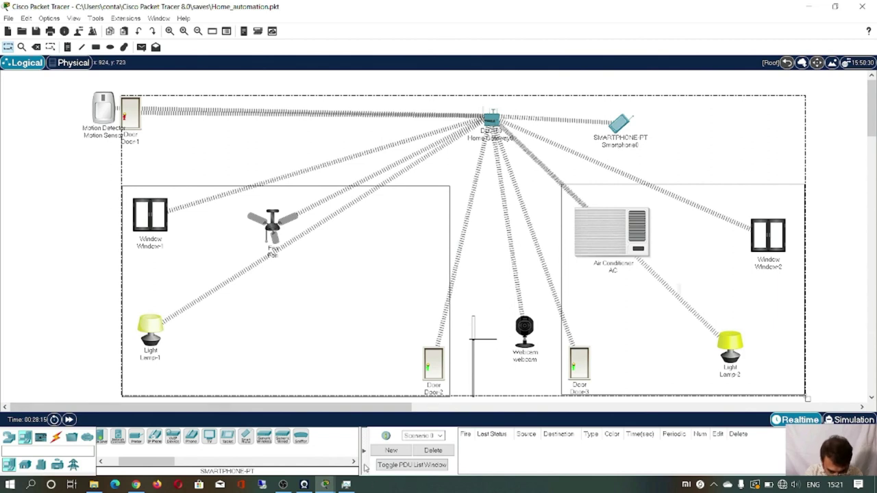
mouse_move(328, 485)
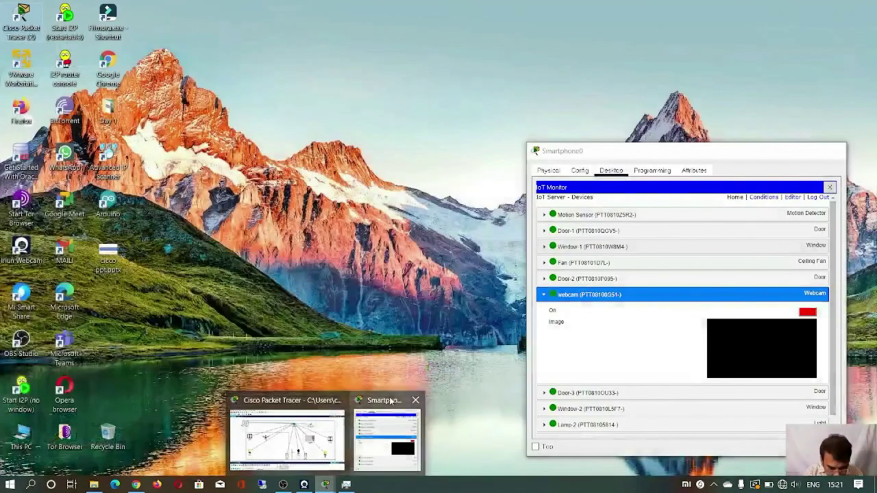
click(387, 440)
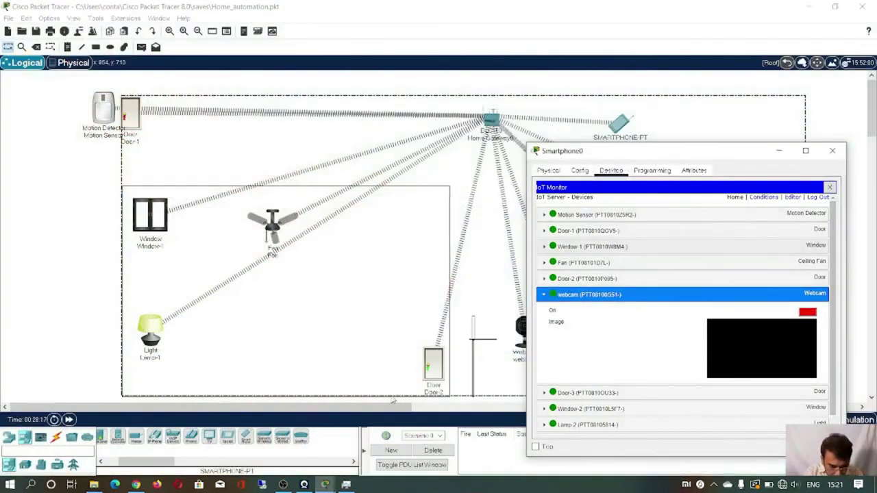
Add a condition rule named Door-2 open that requires Door-2 Open to be true.
click(764, 197)
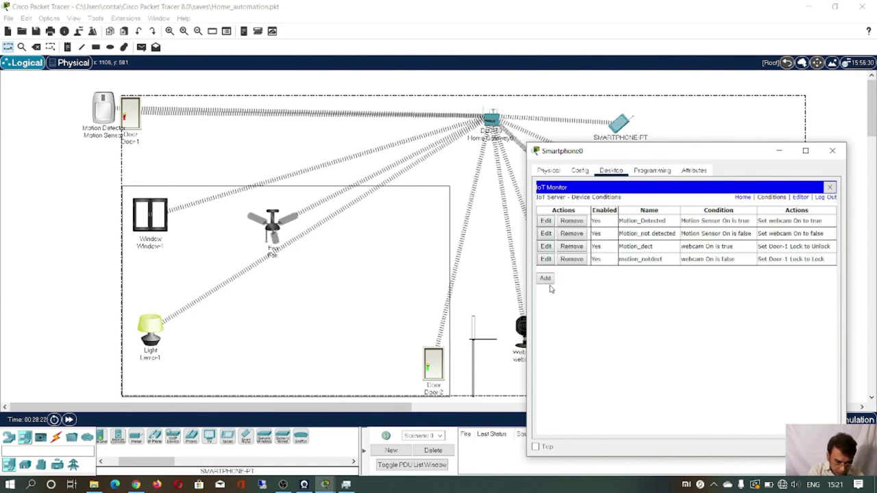
click(544, 279)
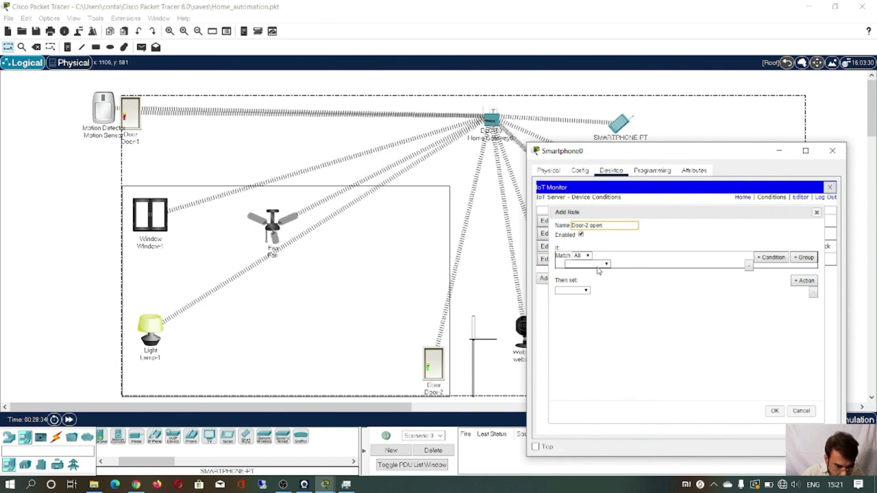
click(605, 265)
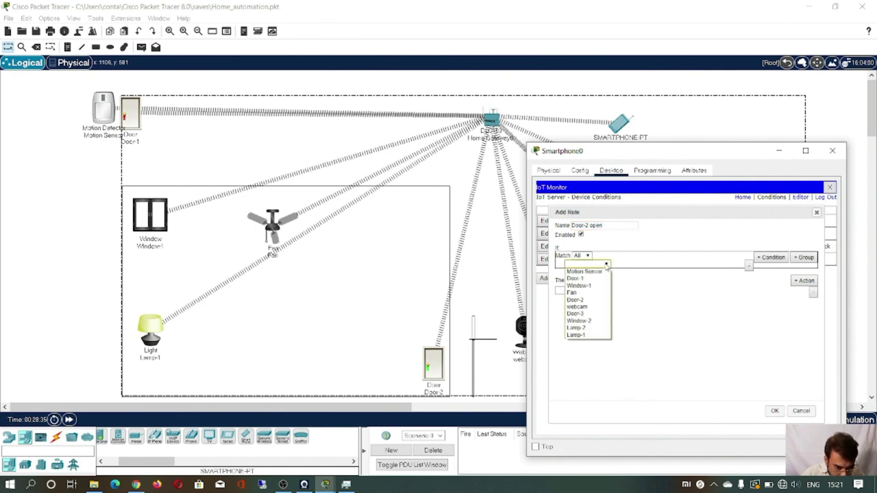
click(600, 300)
click(631, 264)
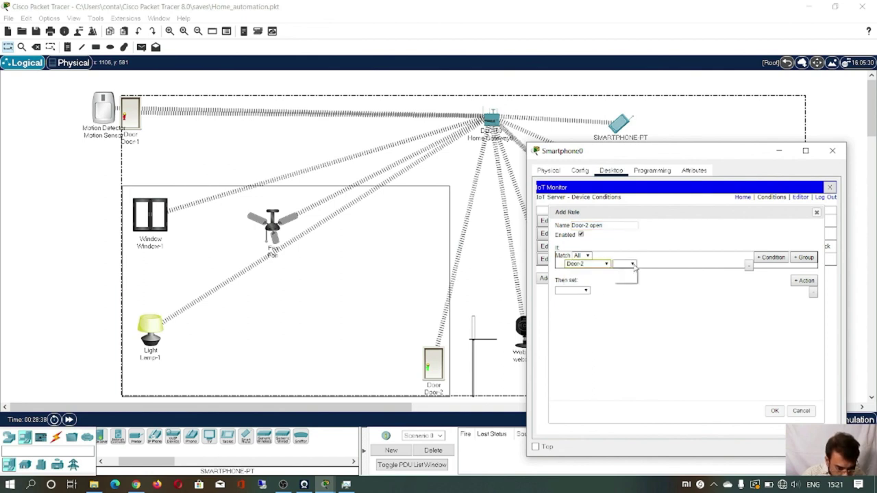
click(633, 272)
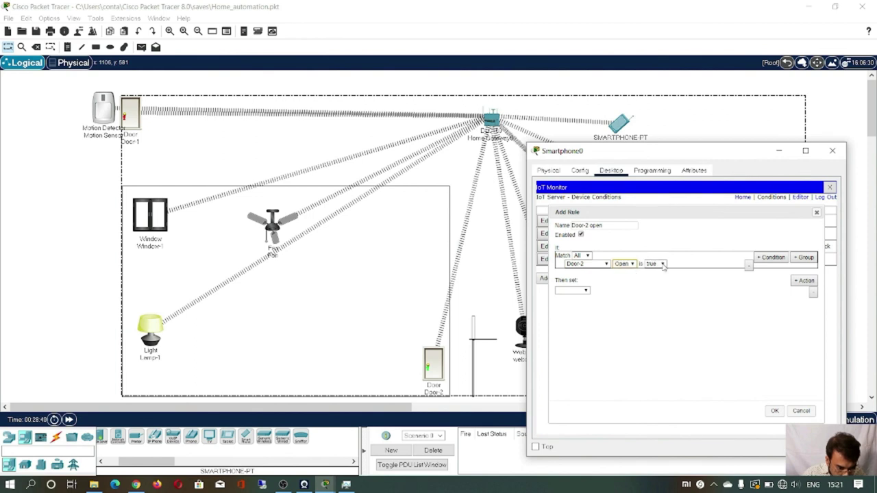
Make the Door-2 open rule set the Fan Status to High.
click(586, 290)
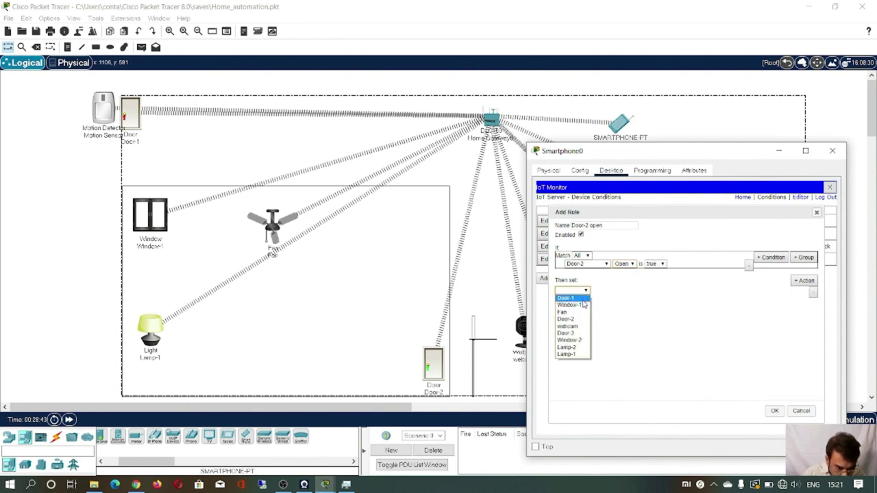
click(580, 312)
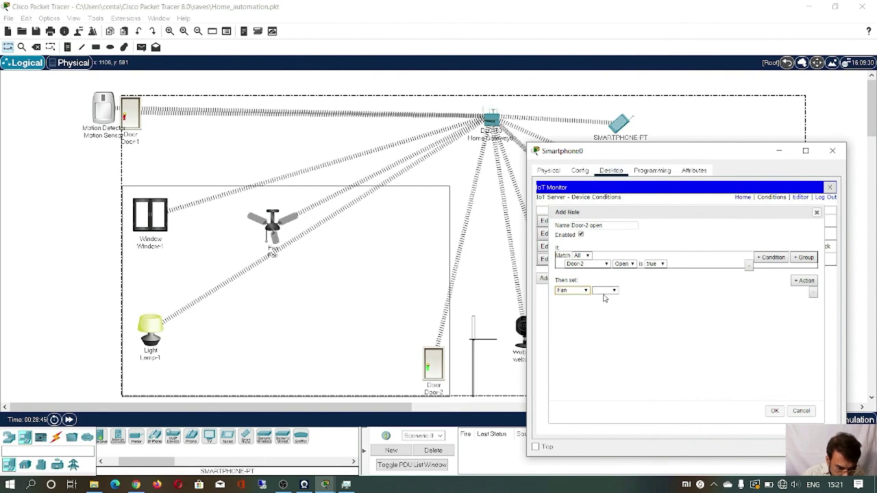
click(616, 294)
click(611, 302)
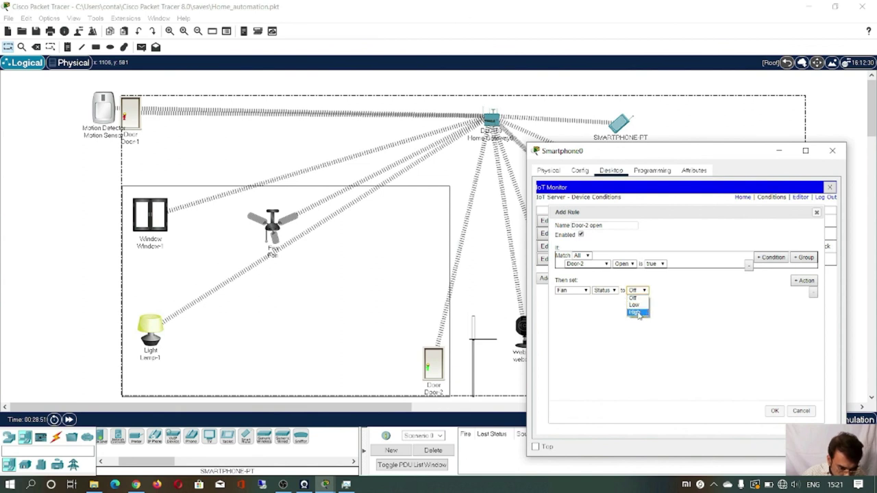
click(636, 313)
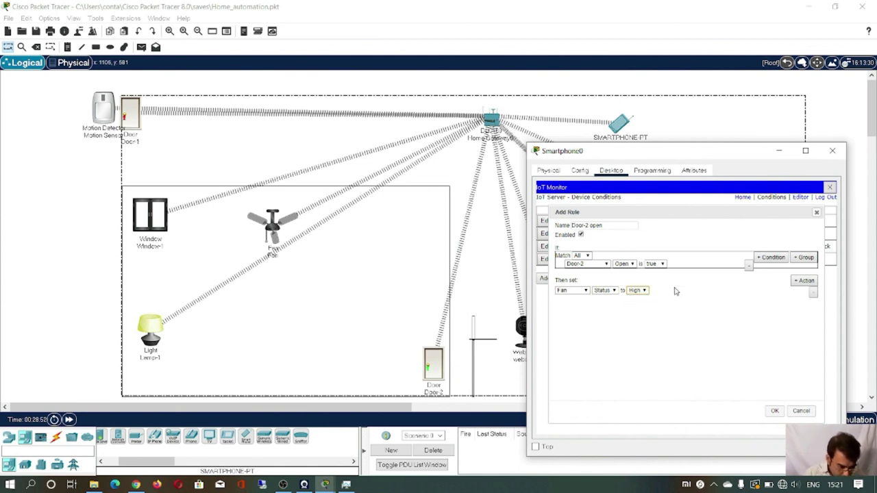
Add a second action to the Door-2 open rule that sets the Lamp-1 Status to On.
click(803, 281)
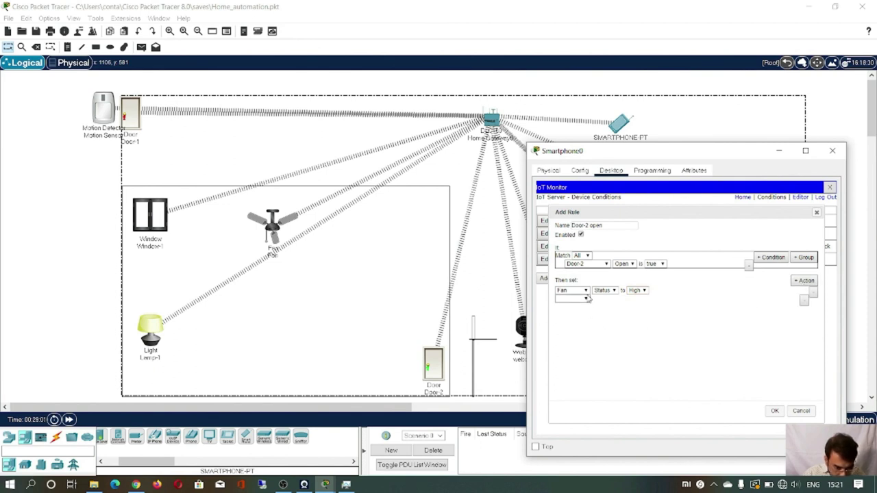
click(586, 298)
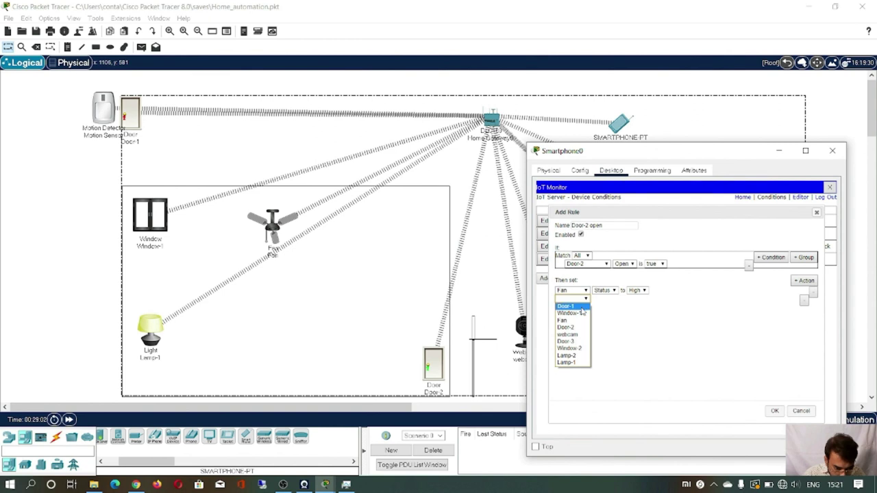
click(571, 362)
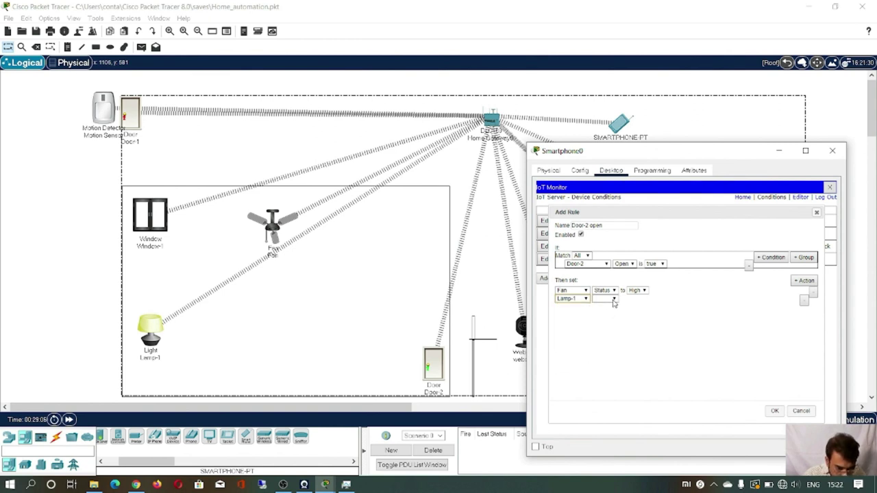
click(614, 299)
click(606, 307)
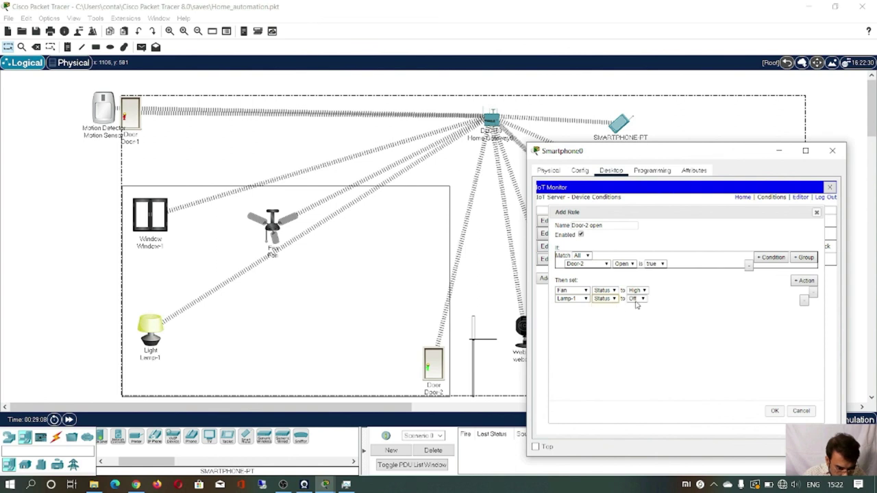
click(647, 301)
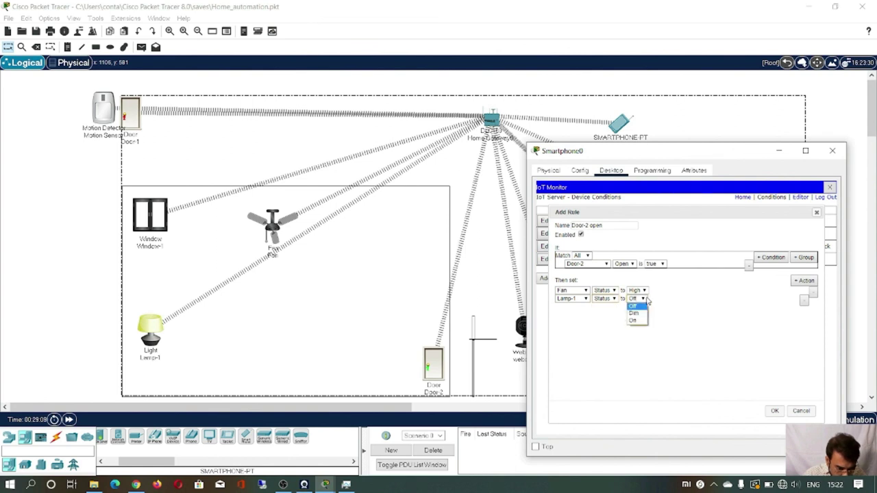
click(636, 322)
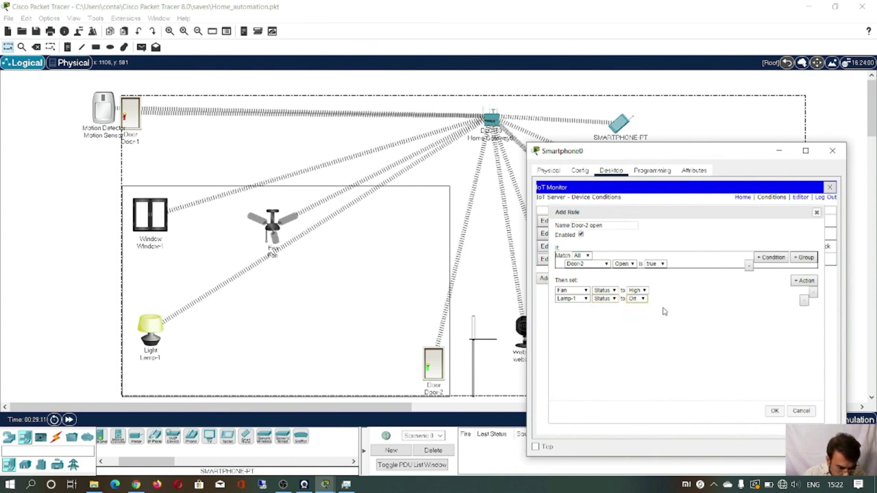
Add a third action to the Door-2 open rule that sets Window-1 On to true, and save the rule.
click(803, 281)
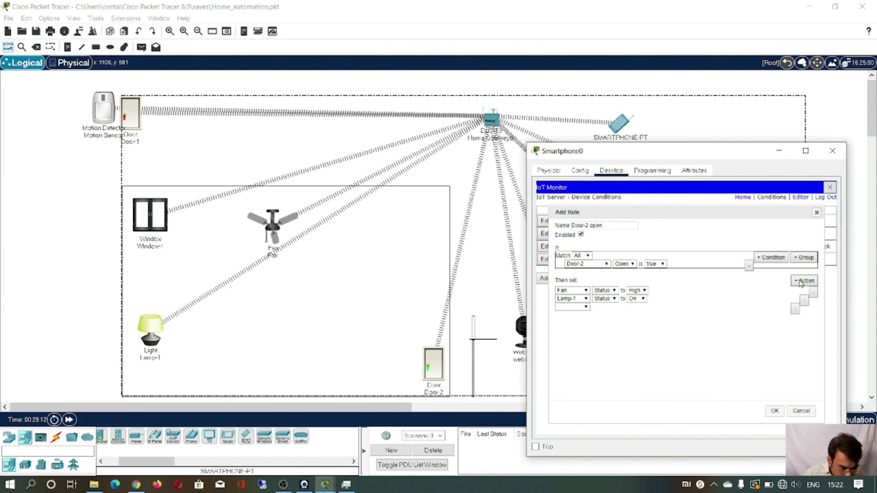
click(586, 308)
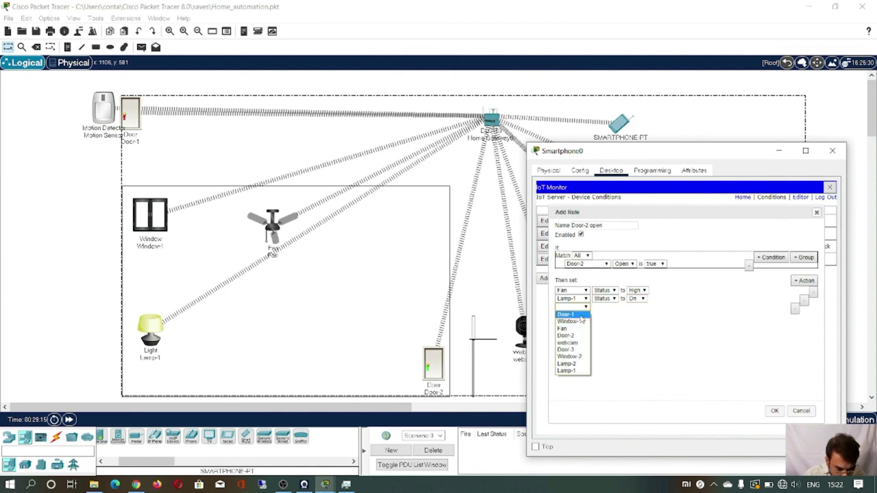
click(571, 321)
click(602, 307)
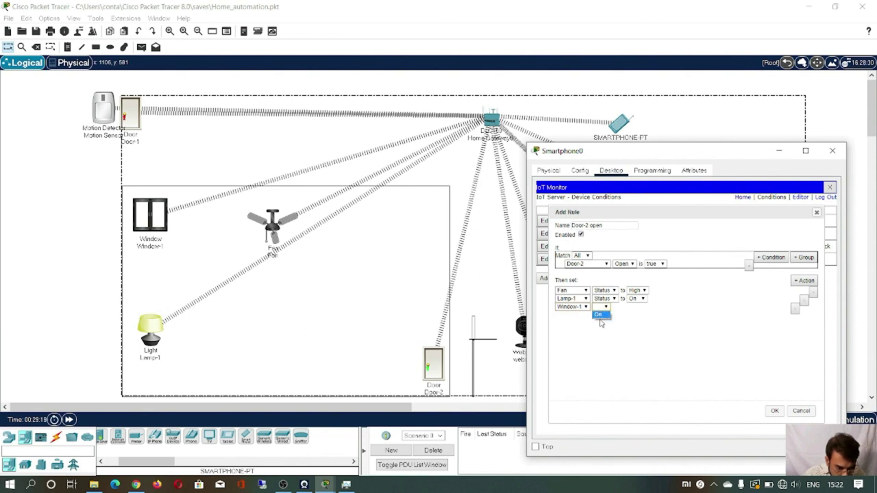
click(599, 315)
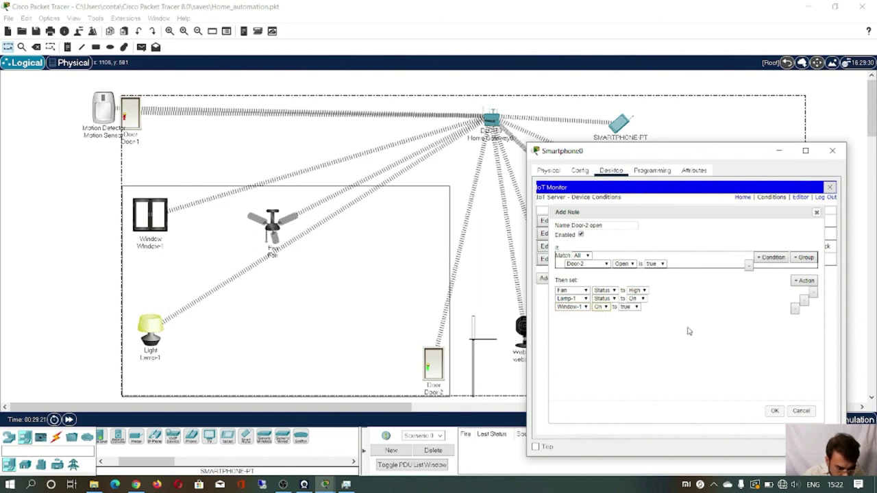
click(776, 412)
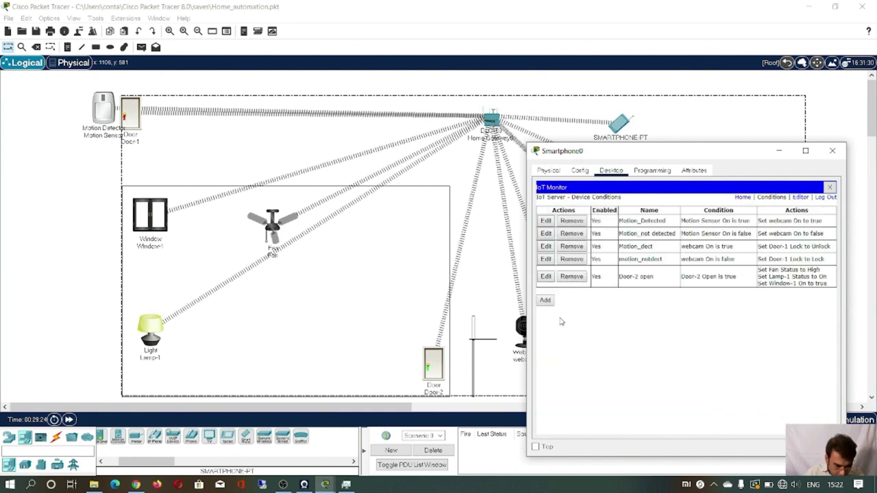
Add a condition rule named Door2 closed that requires Door-2 Open to be false.
click(546, 300)
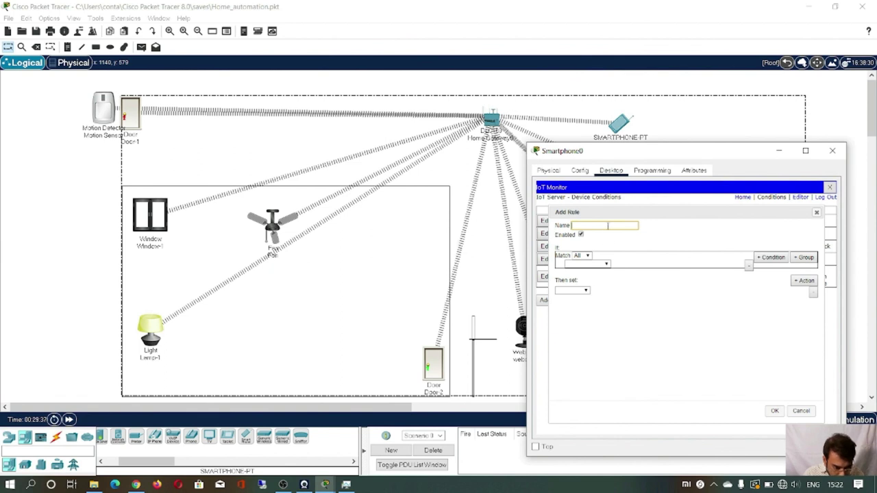
text(D)
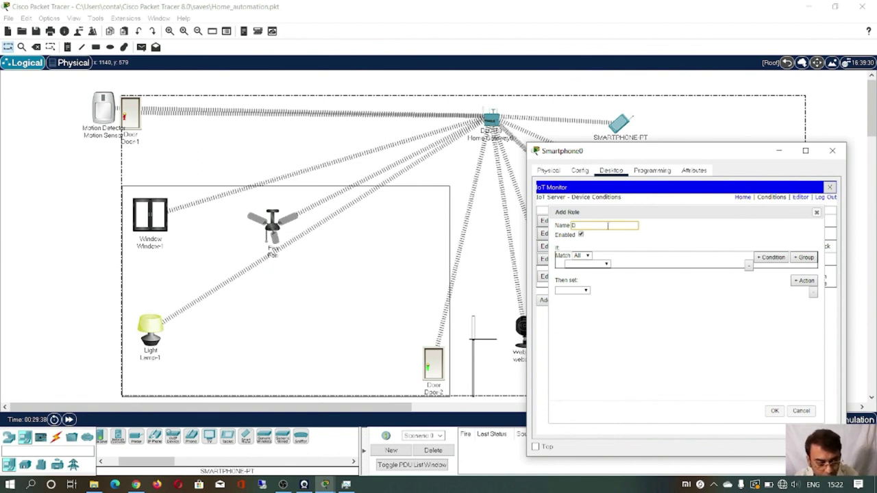
text(oor2 closed)
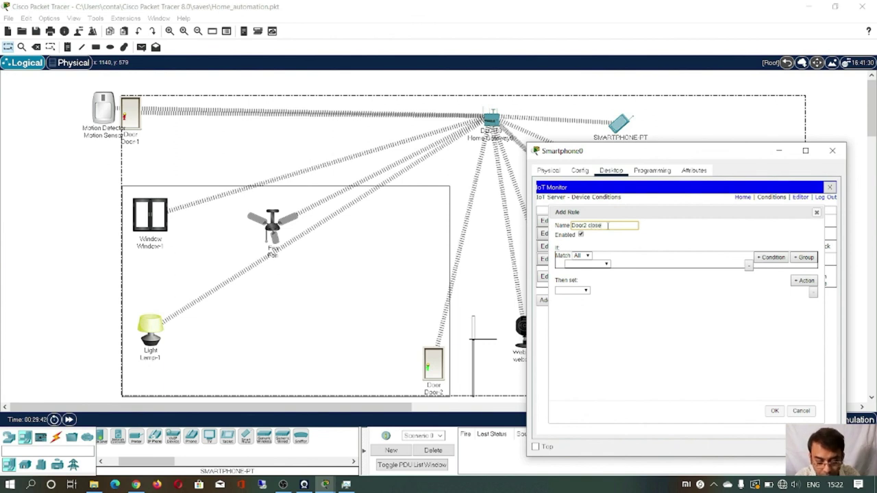
click(607, 264)
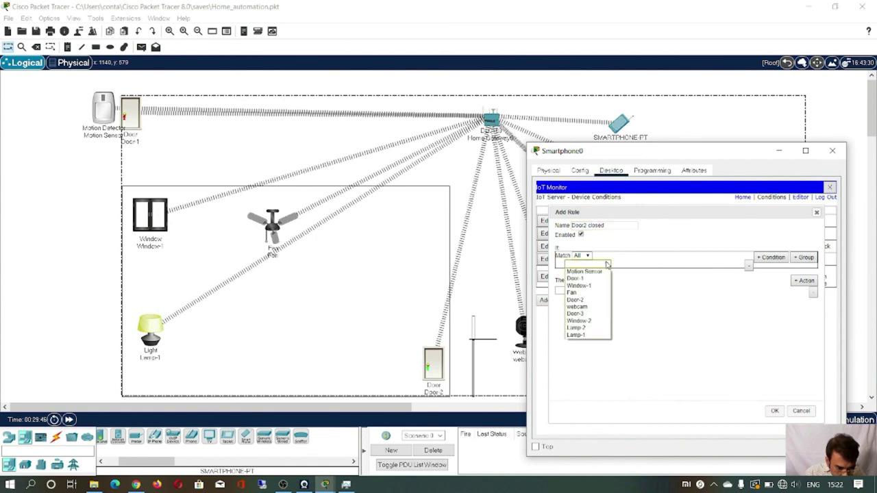
click(595, 302)
click(632, 265)
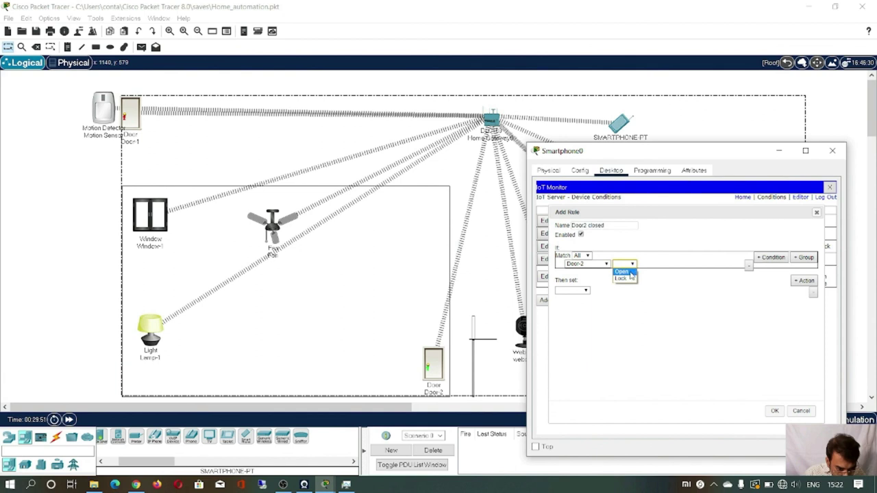
click(629, 278)
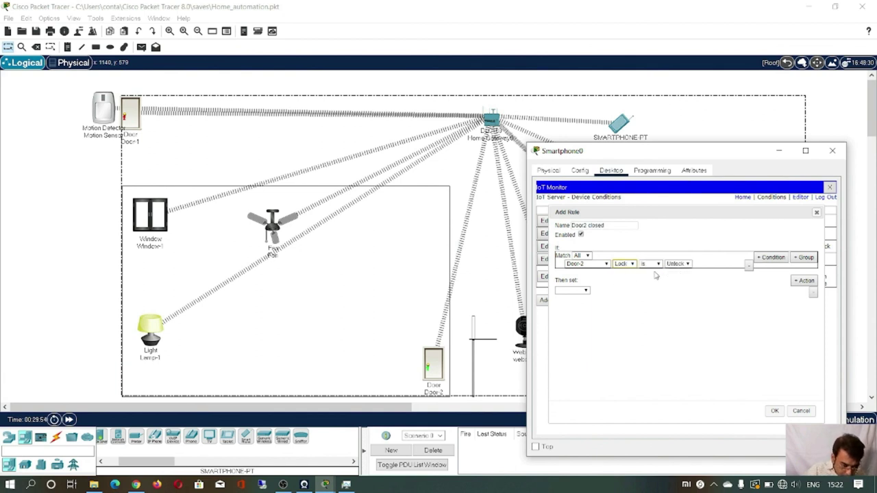
click(633, 265)
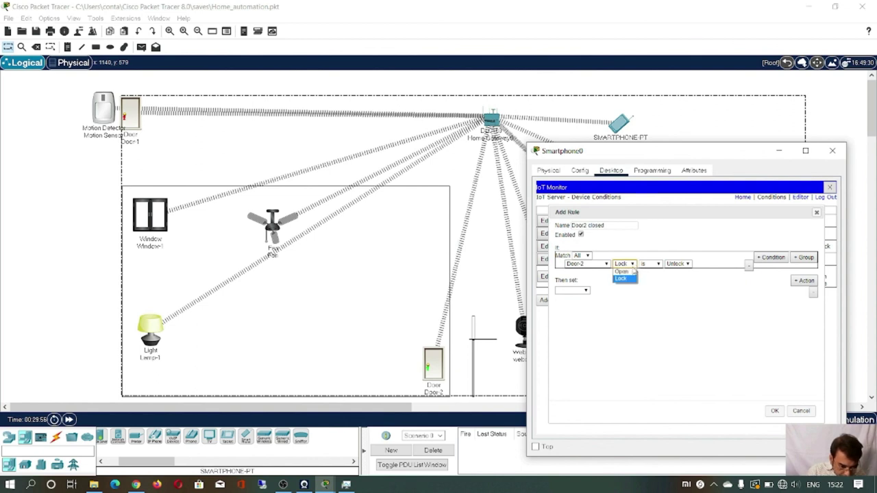
click(629, 272)
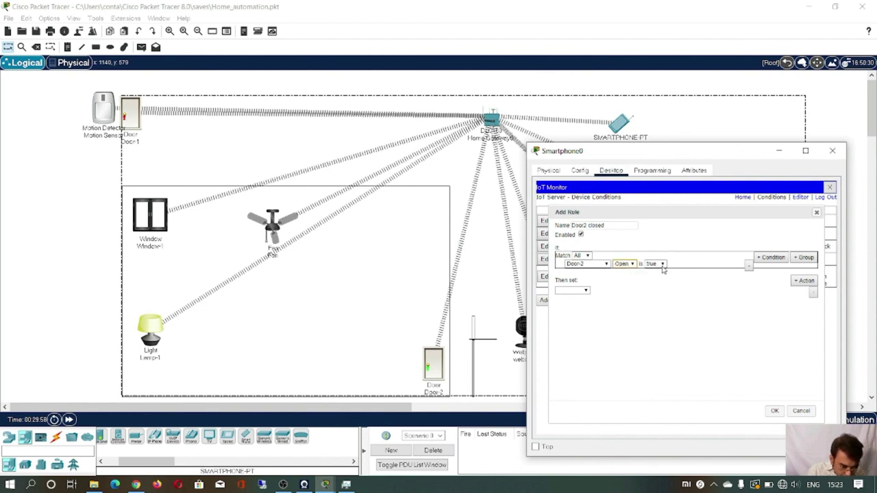
click(662, 265)
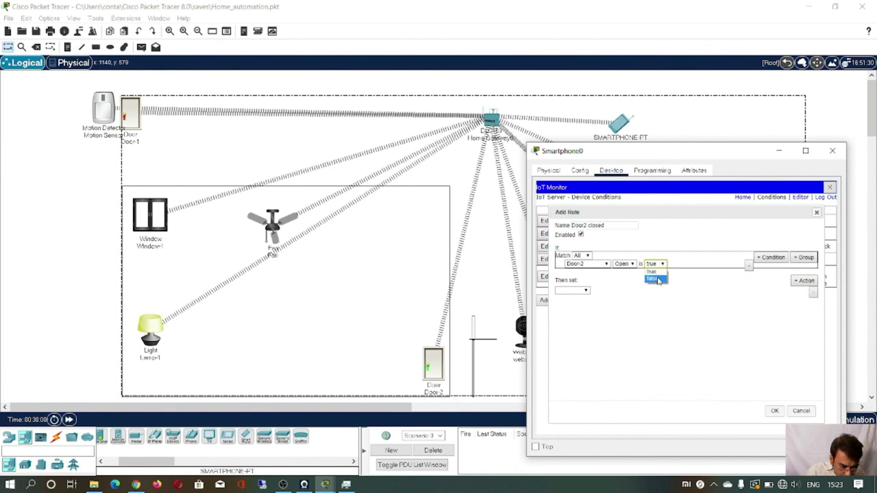
click(657, 278)
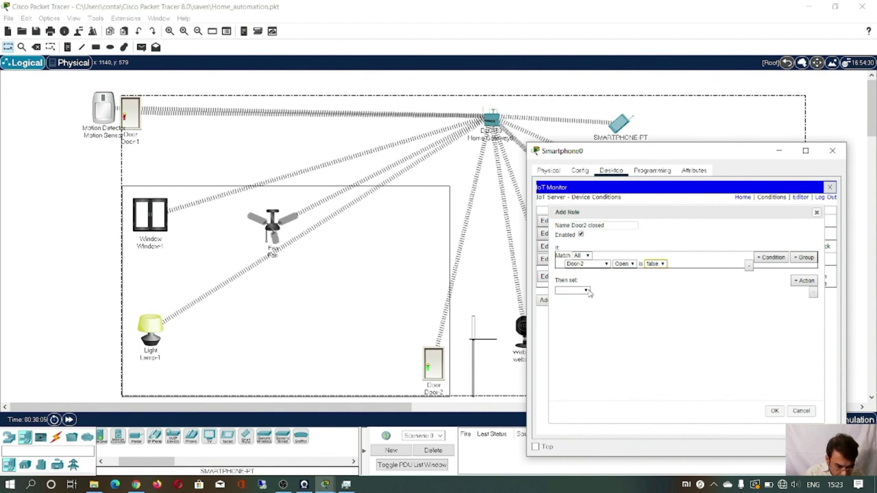
Make the Door2 closed rule set the Fan Status to Off.
click(586, 293)
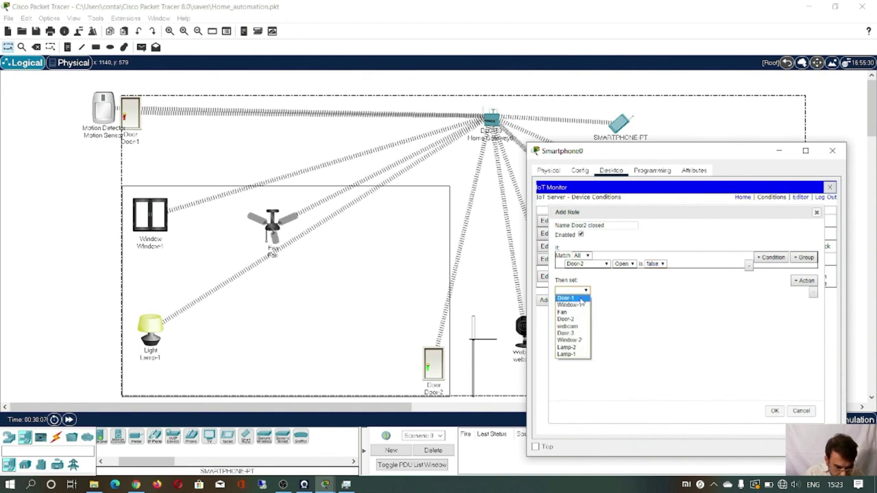
click(578, 314)
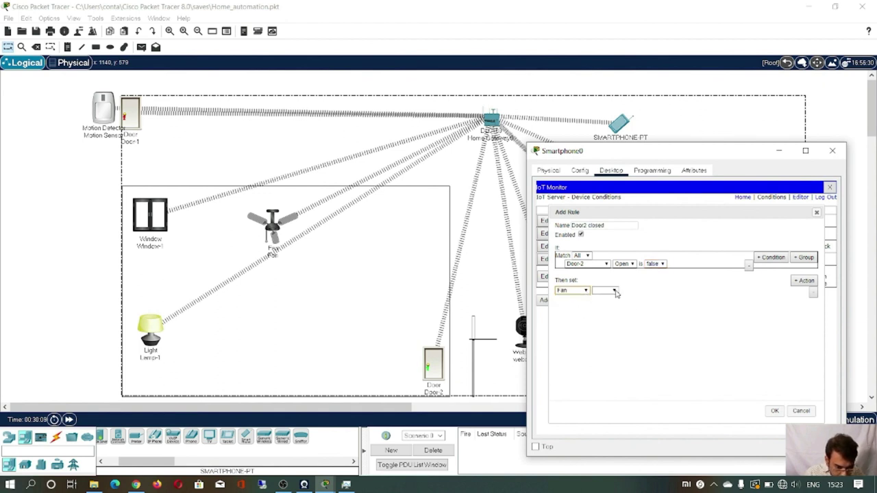
click(611, 291)
click(604, 298)
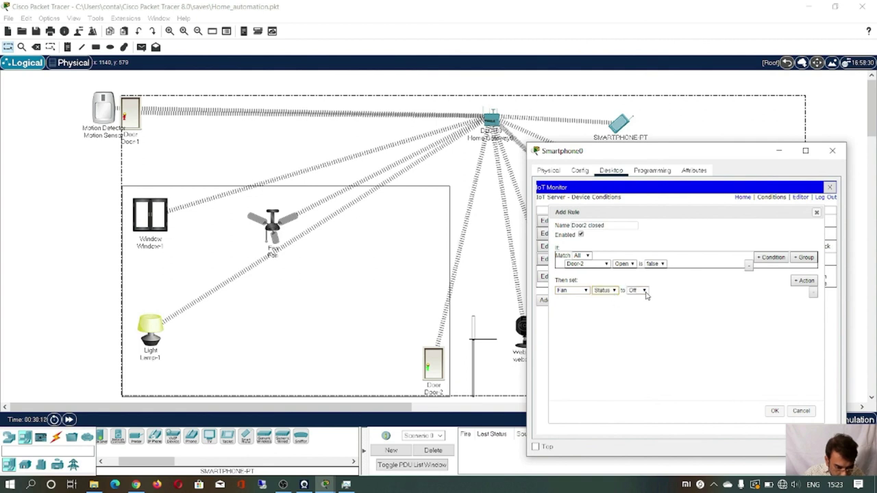
click(644, 291)
click(695, 294)
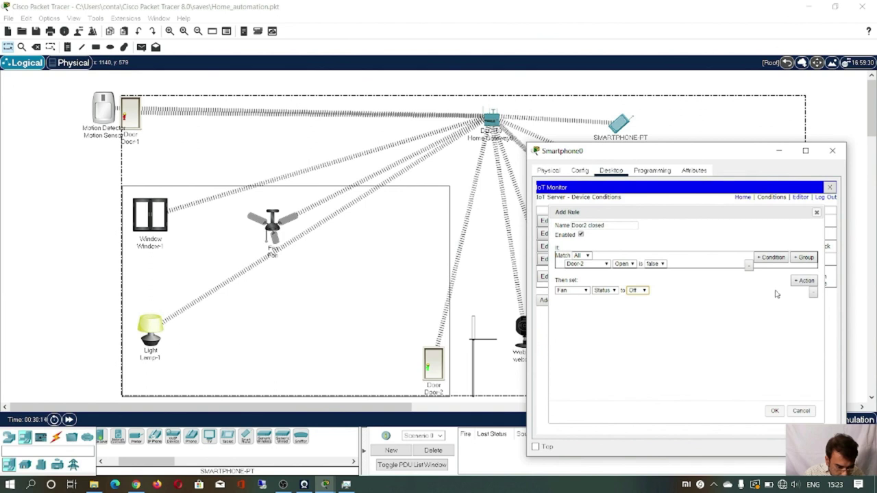
Add a second action to the Door2 closed rule that sets the Lamp-1 Status to Off.
click(805, 281)
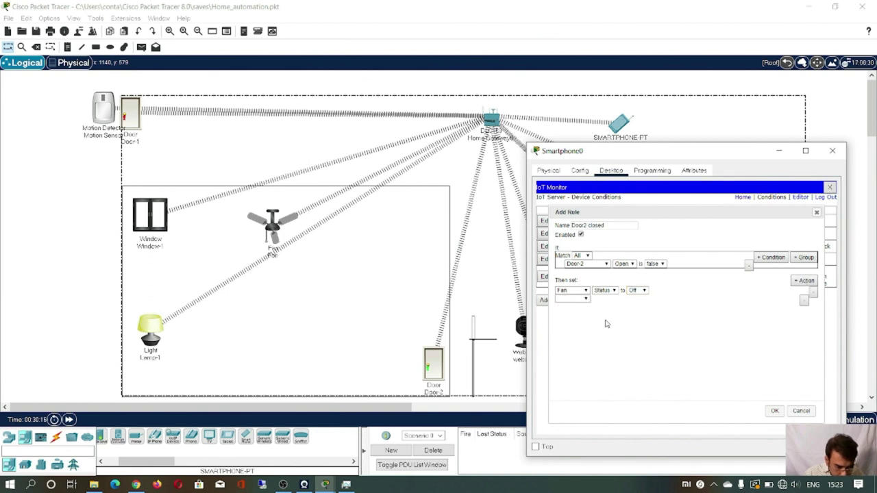
click(583, 299)
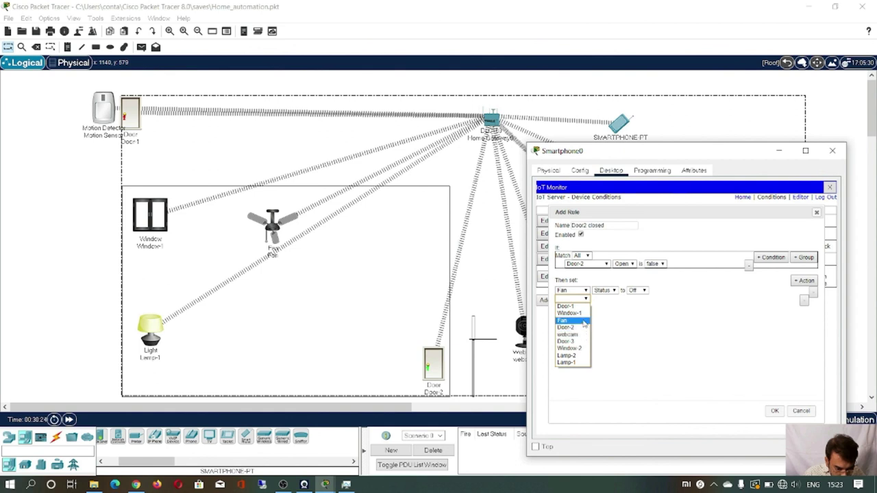
click(587, 363)
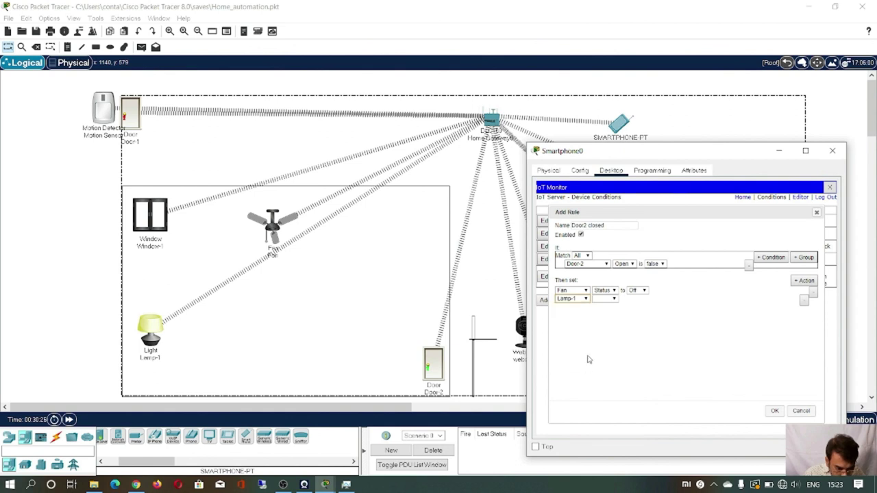
click(613, 299)
click(609, 308)
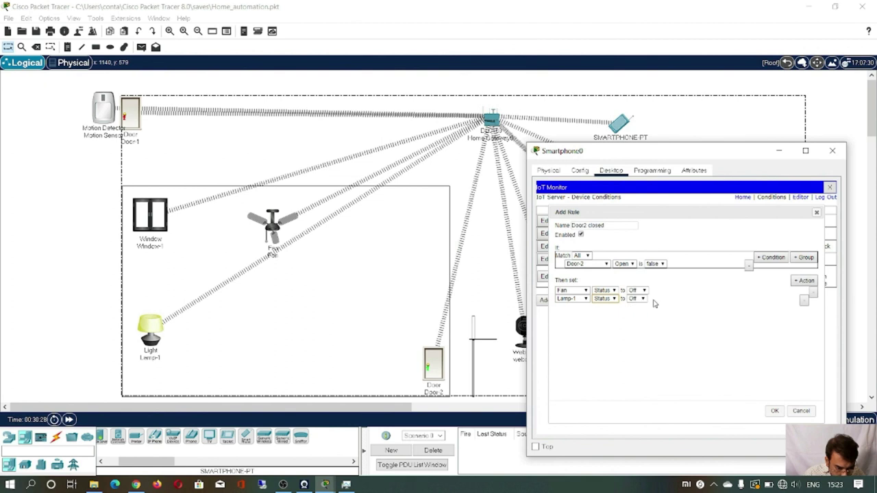
Add a third action to the Door2 closed rule that sets Window-1 On to false.
click(806, 282)
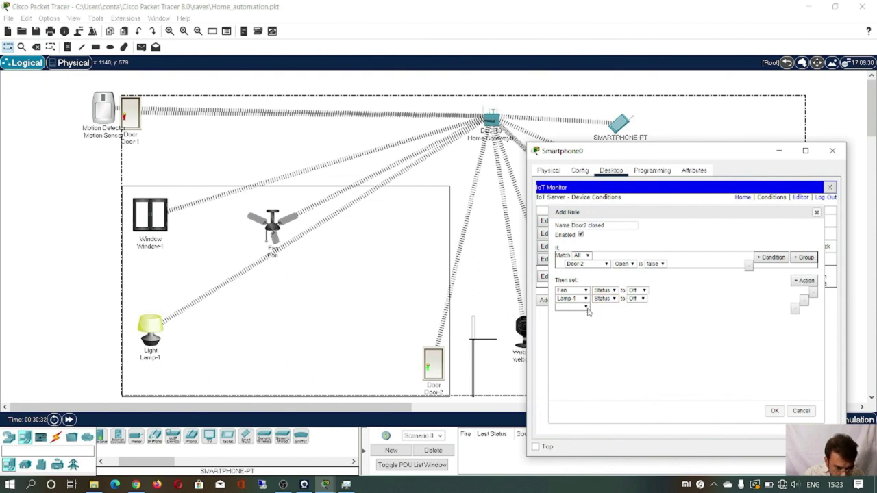
click(586, 307)
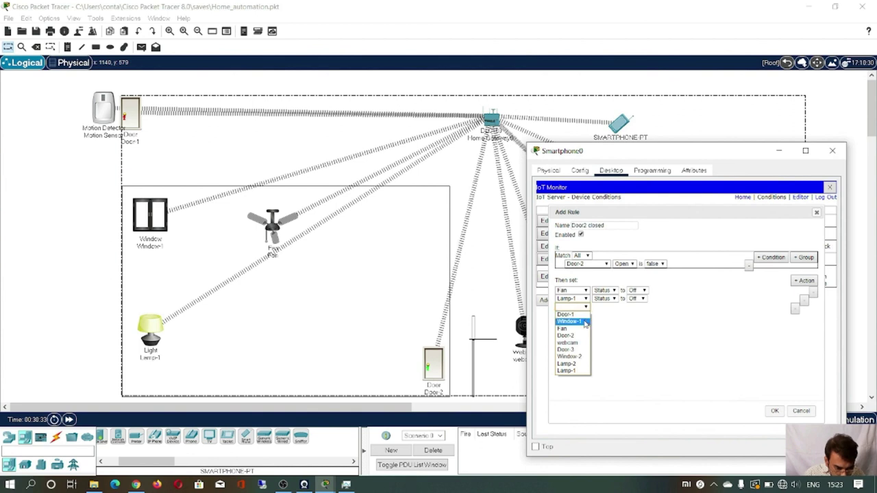
click(584, 321)
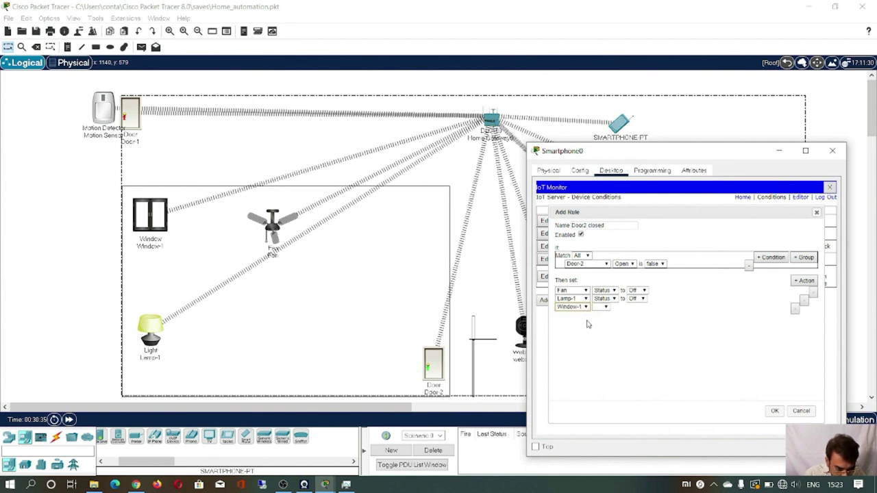
click(606, 307)
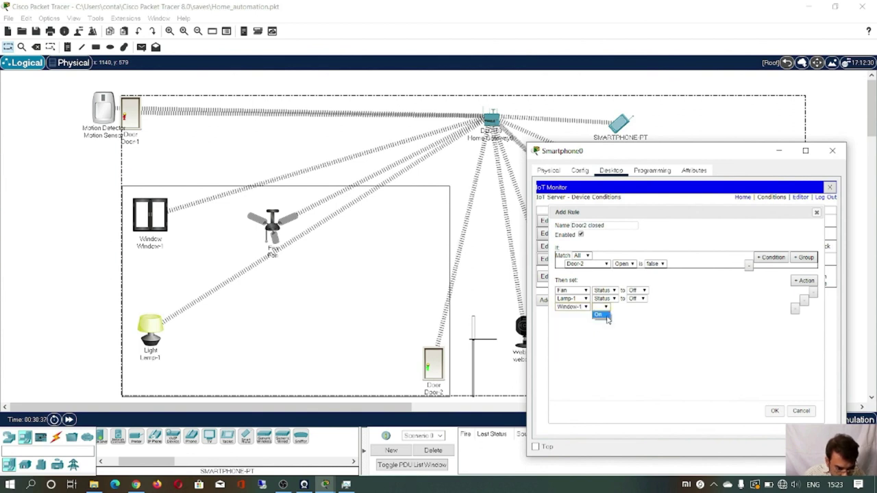
click(601, 315)
click(637, 307)
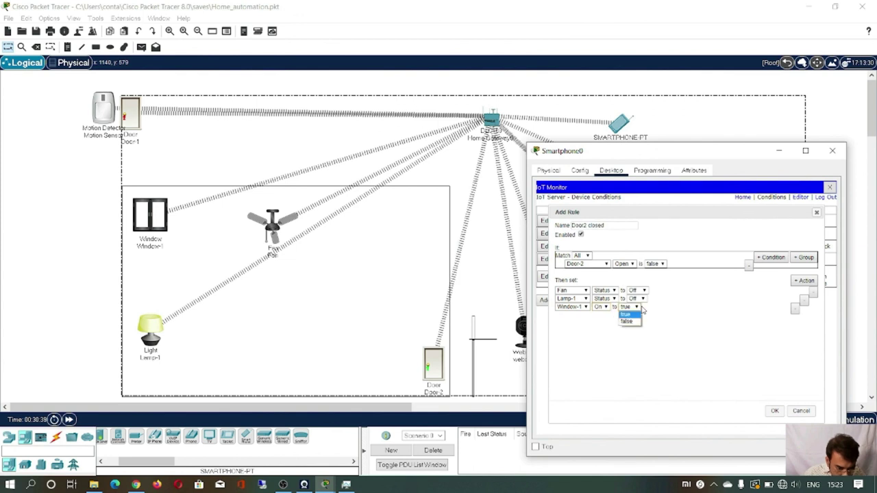
click(627, 320)
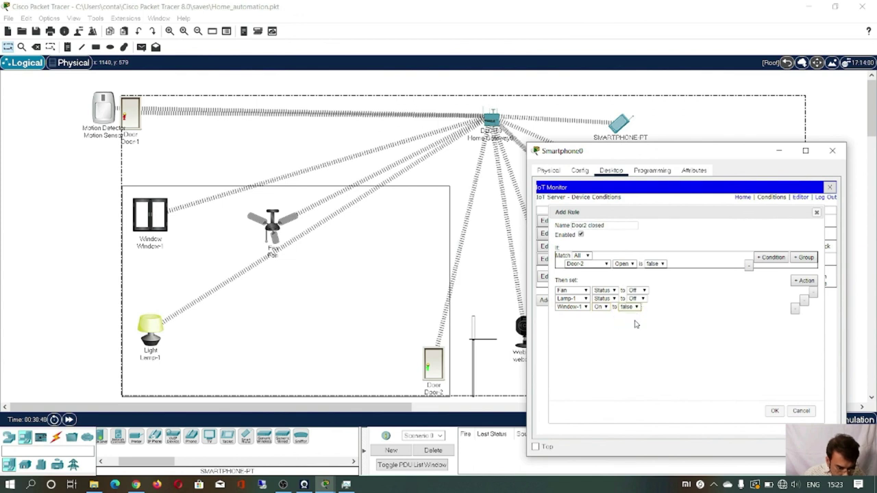
Save the Door2 closed rule, then test the Door-2 automation by opening and closing Door-2 in the workspace.
click(775, 410)
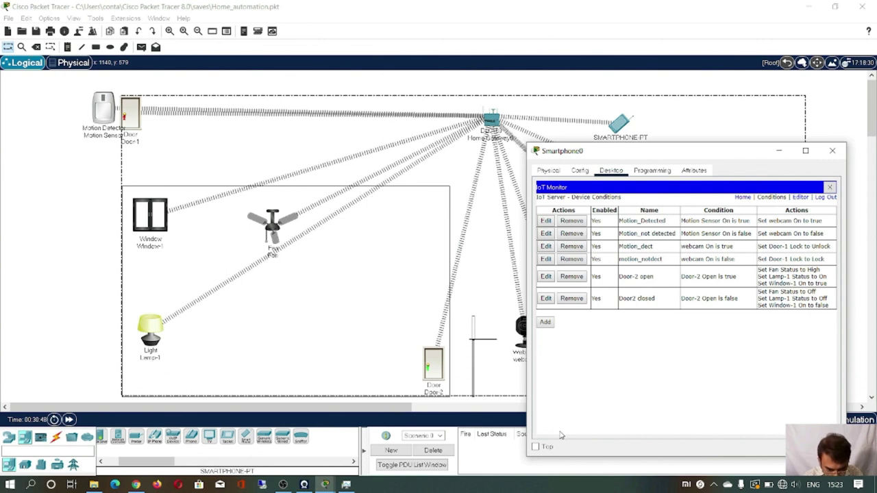
click(439, 360)
alt+click(438, 360)
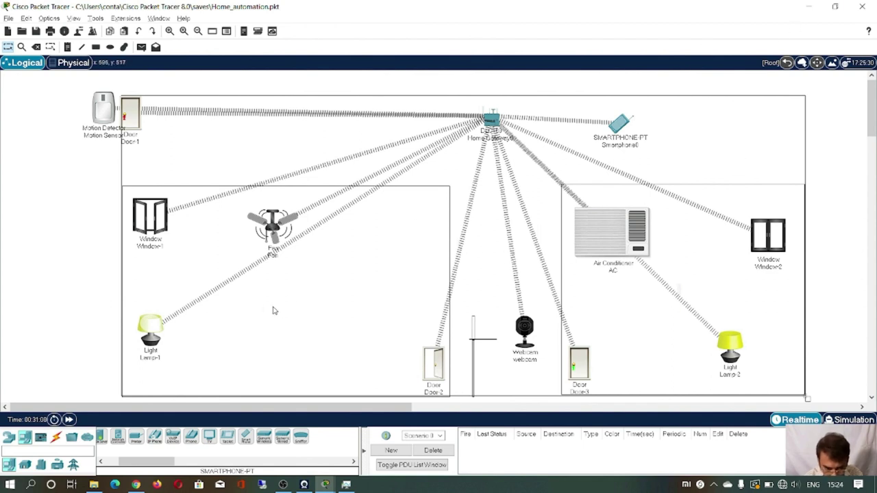
alt+click(439, 370)
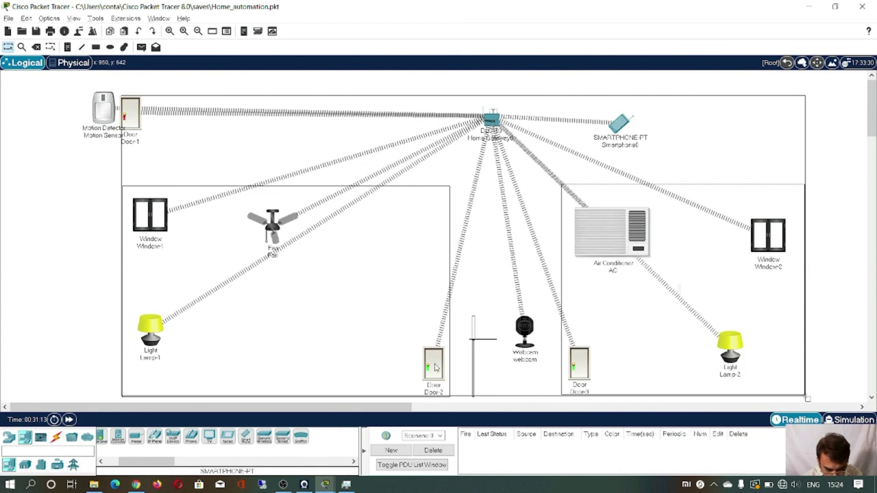
mouse_move(434, 368)
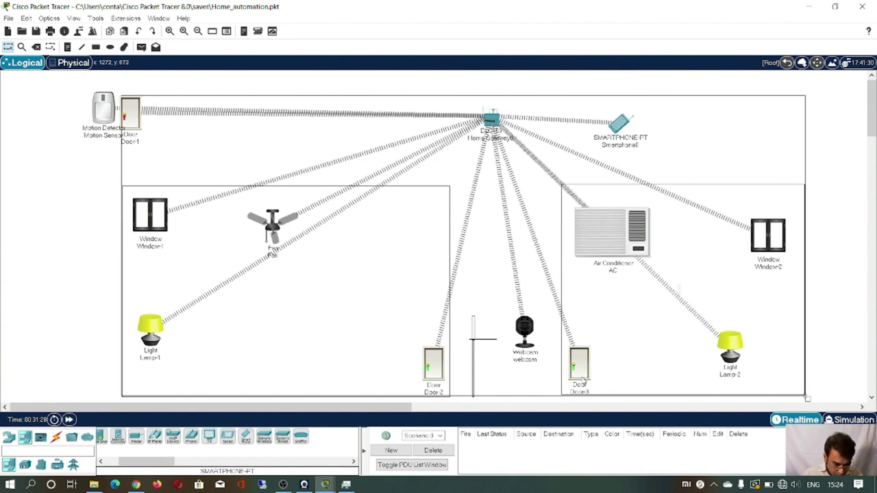
mouse_move(582, 372)
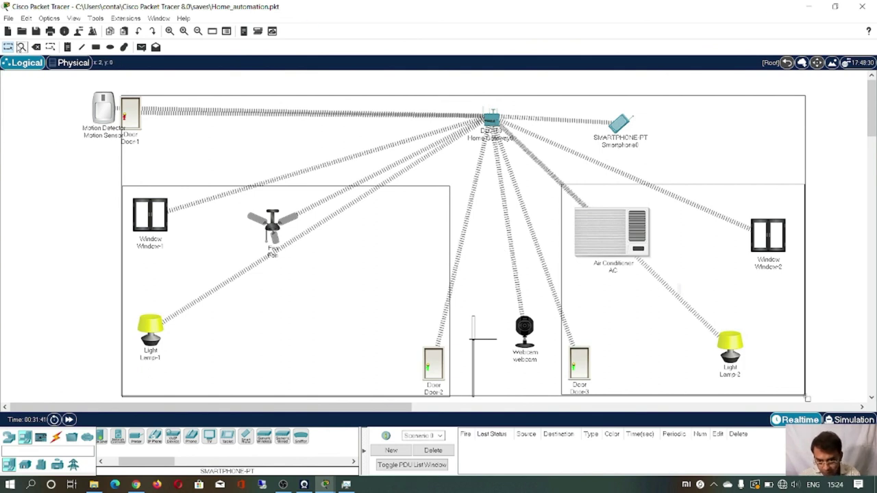
Save the project under the new file name Smarthome in the saves folder as a Packet Tracer Activity File.
click(7, 21)
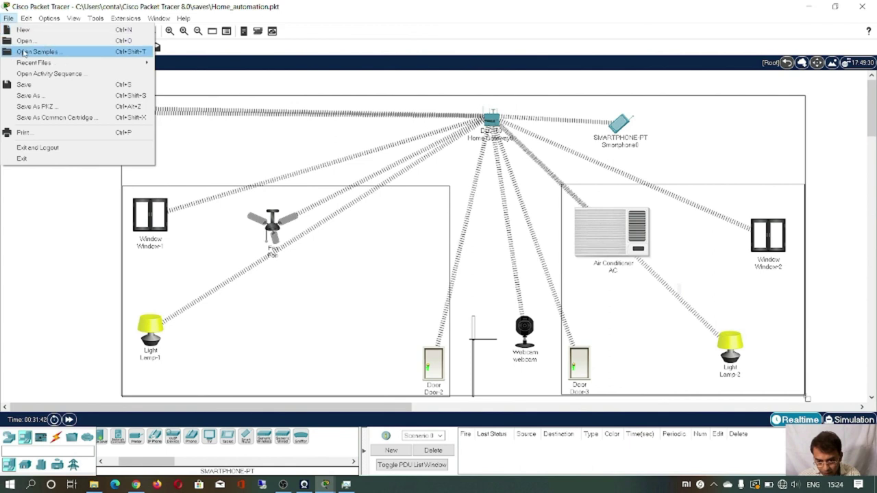
click(75, 95)
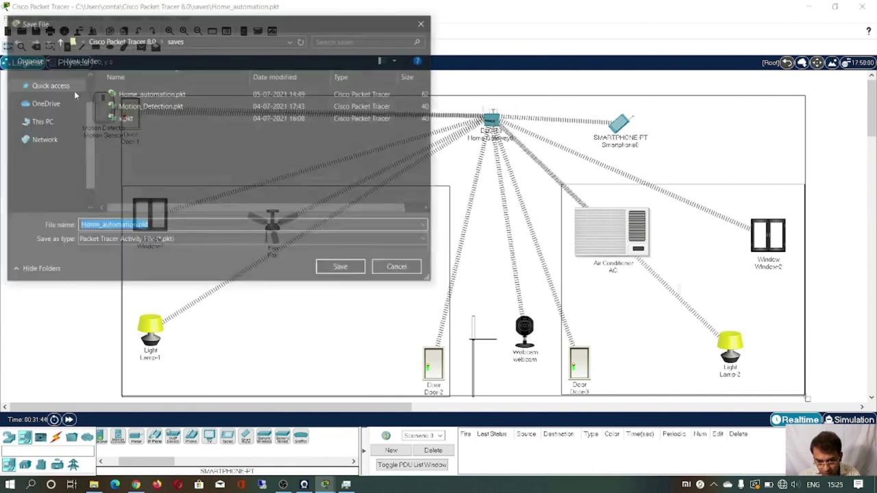
click(166, 226)
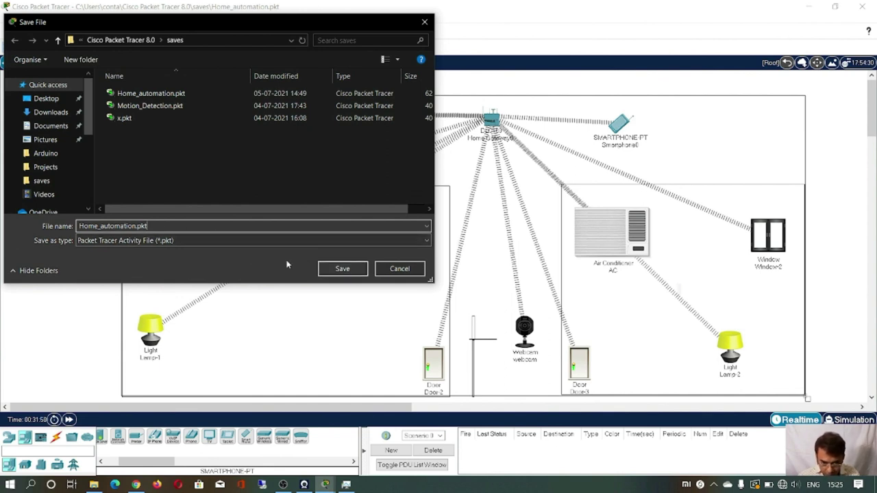
key(BackSpace)
key(BackSpace)
key(BackSpace)
key(BackSpace)
key(BackSpace)
key(BackSpace)
key(BackSpace)
key(BackSpace)
key(BackSpace)
key(BackSpace)
key(BackSpace)
key(BackSpace)
key(BackSpace)
key(BackSpace)
key(BackSpace)
key(BackSpace)
key(BackSpace)
key(BackSpace)
key(BackSpace)
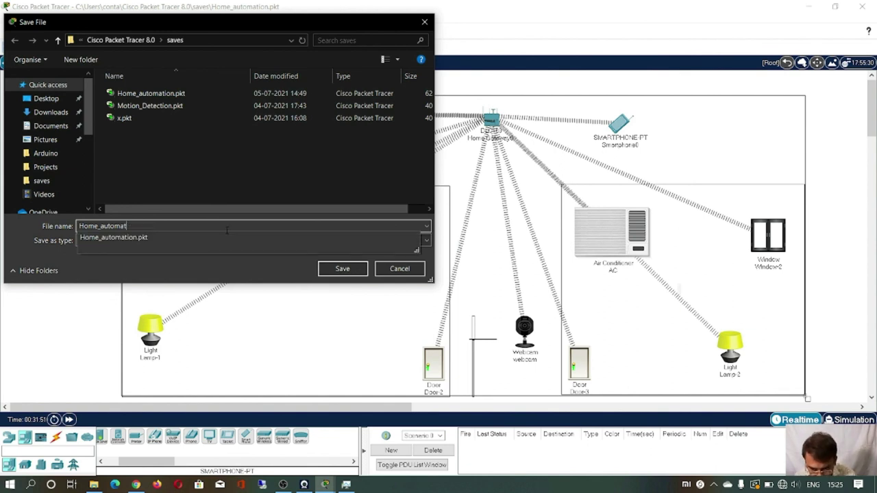
text(Ho)
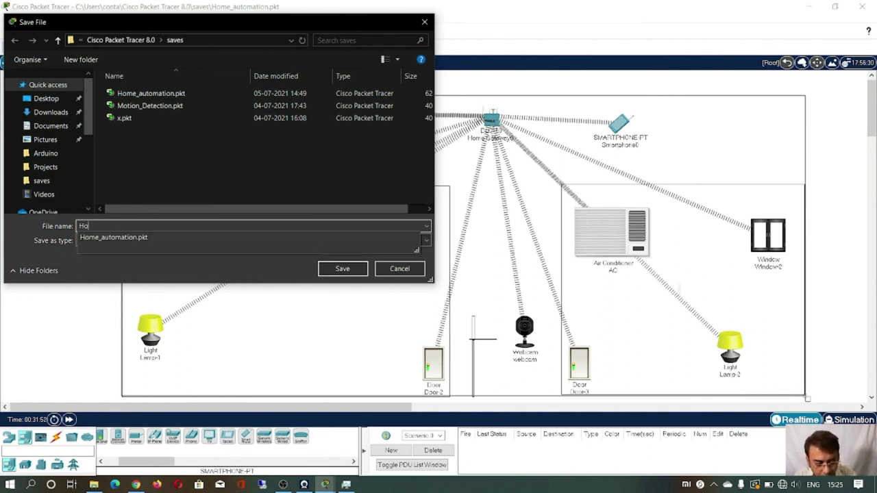
text(me_)
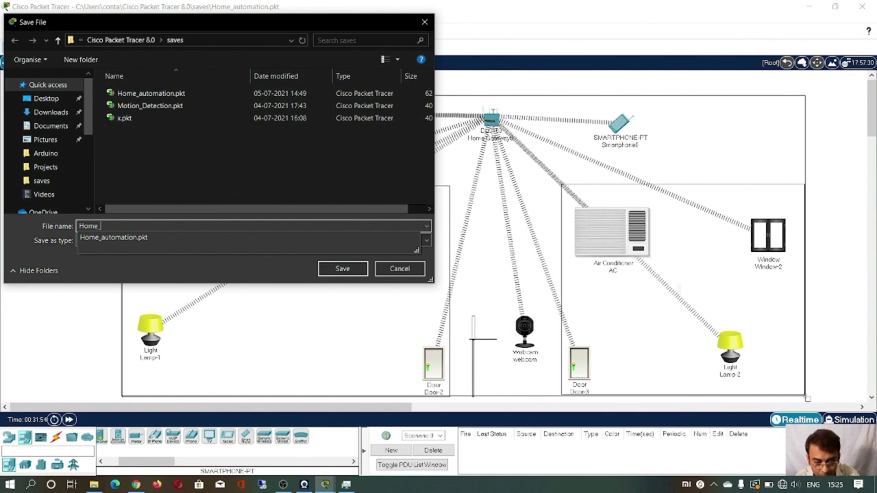
text(e)
key(BackSpace)
key(BackSpace)
key(BackSpace)
key(BackSpace)
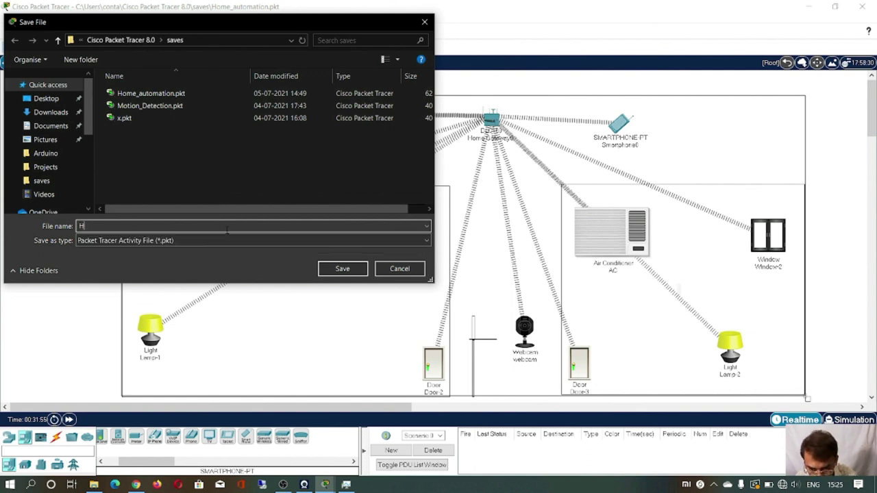
text(Sa)
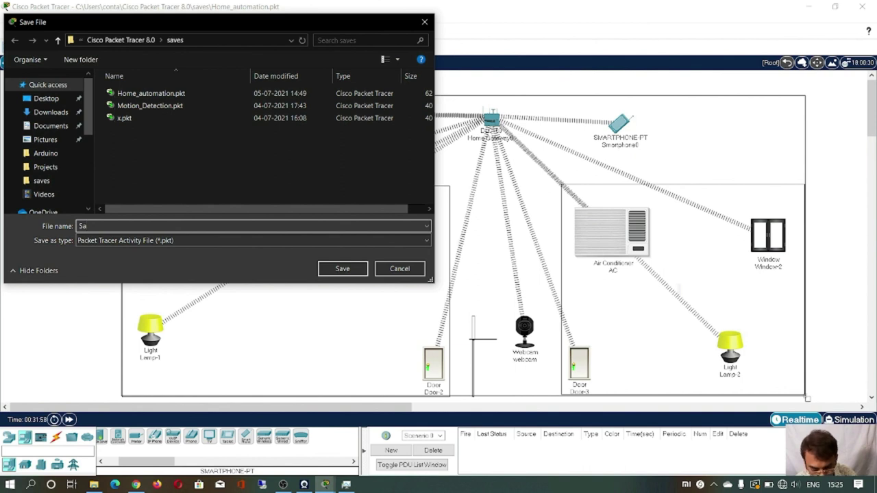
text(mart)
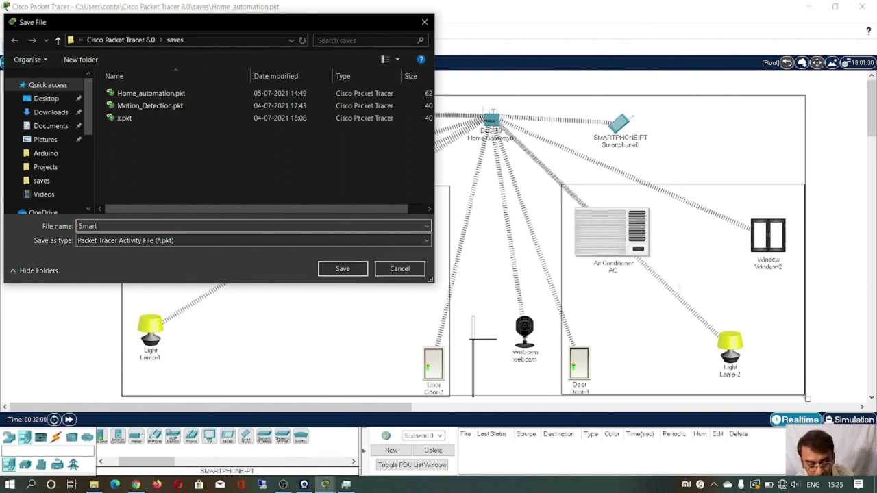
text(ho)
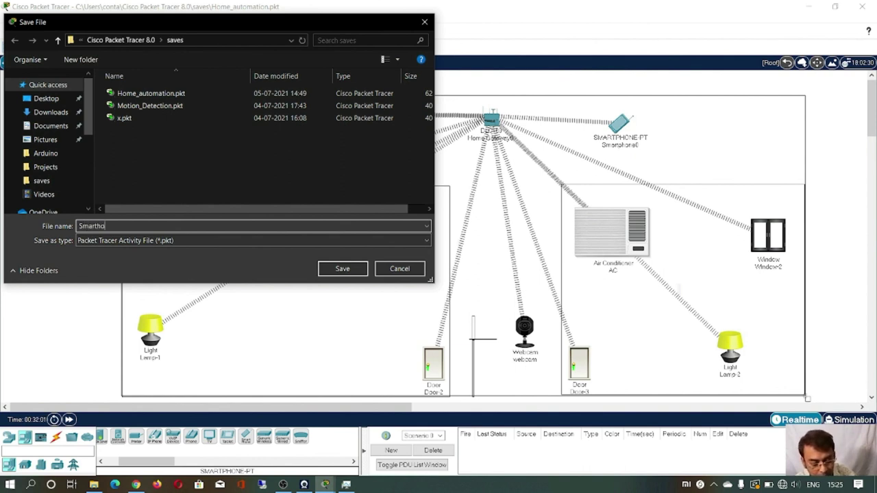
text(me)
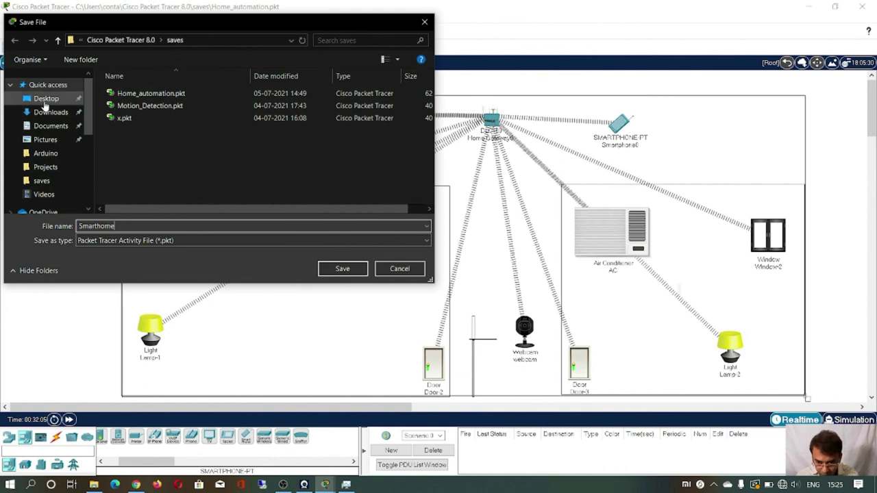
click(357, 273)
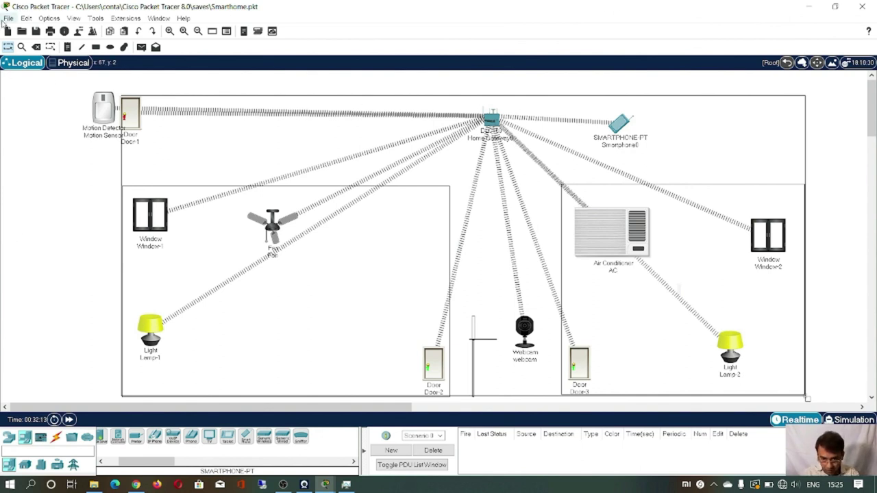
Exit the program and agree to save the work.
click(8, 18)
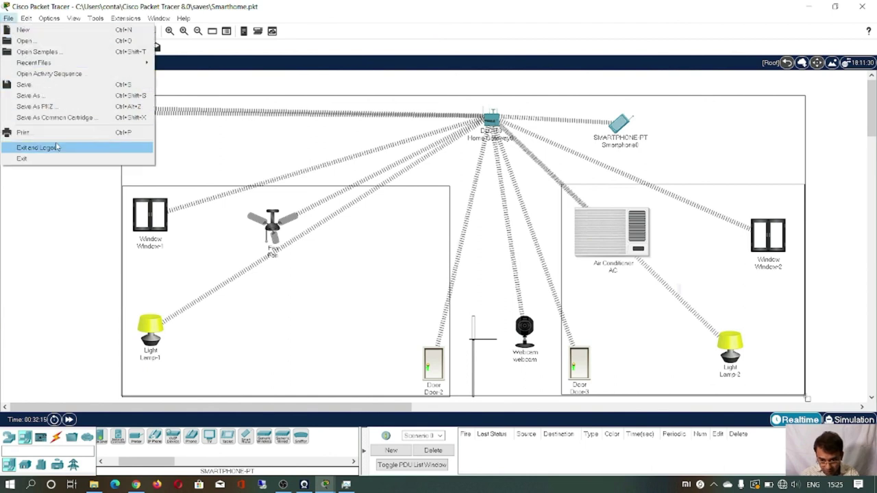
click(22, 159)
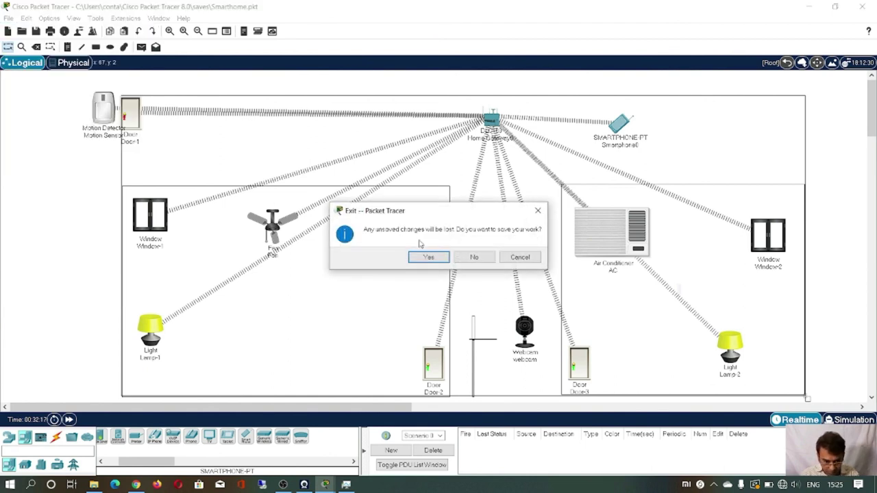
click(444, 261)
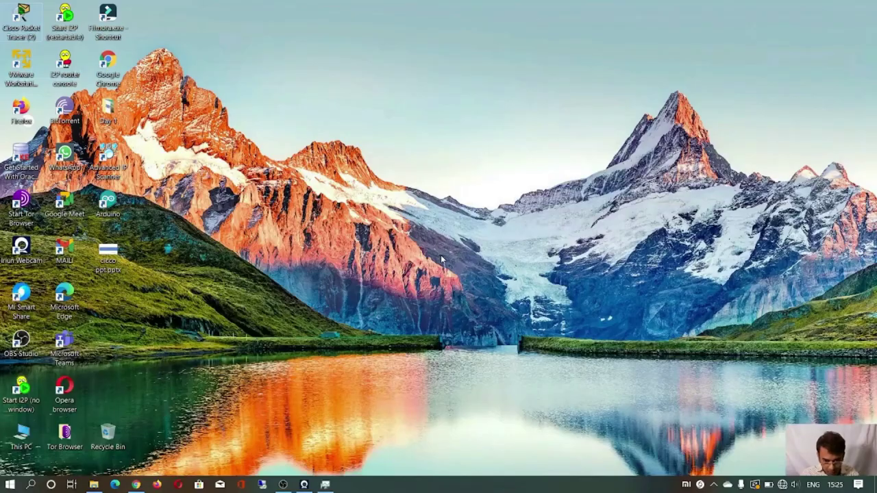